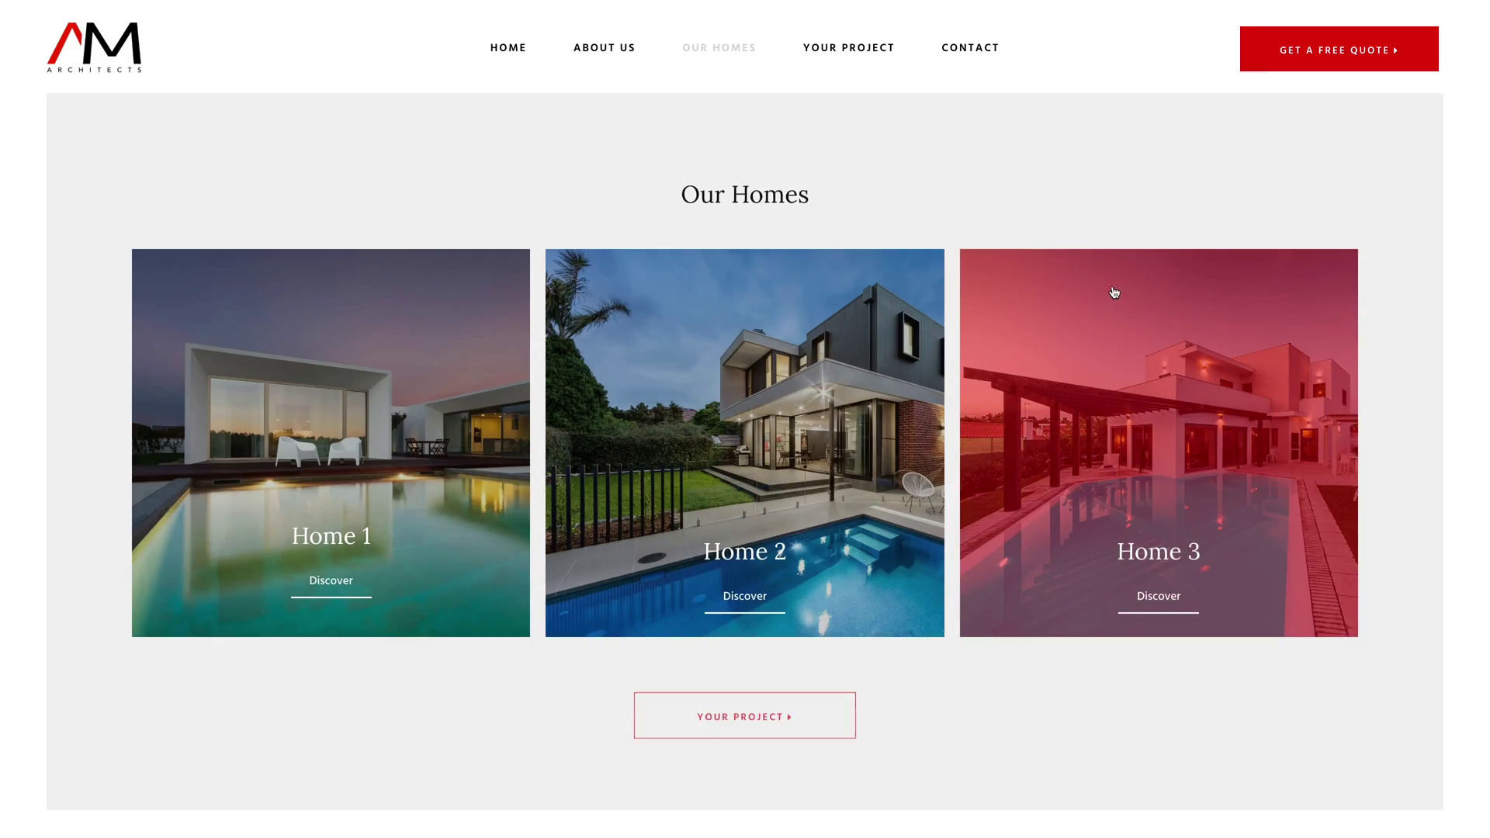
Test the clickable Home 1, Home 2 and Home 3 columns on the Our Homes page, returning to the overview between them.
{"action": "left_click", "coordinate": [1113, 292]}
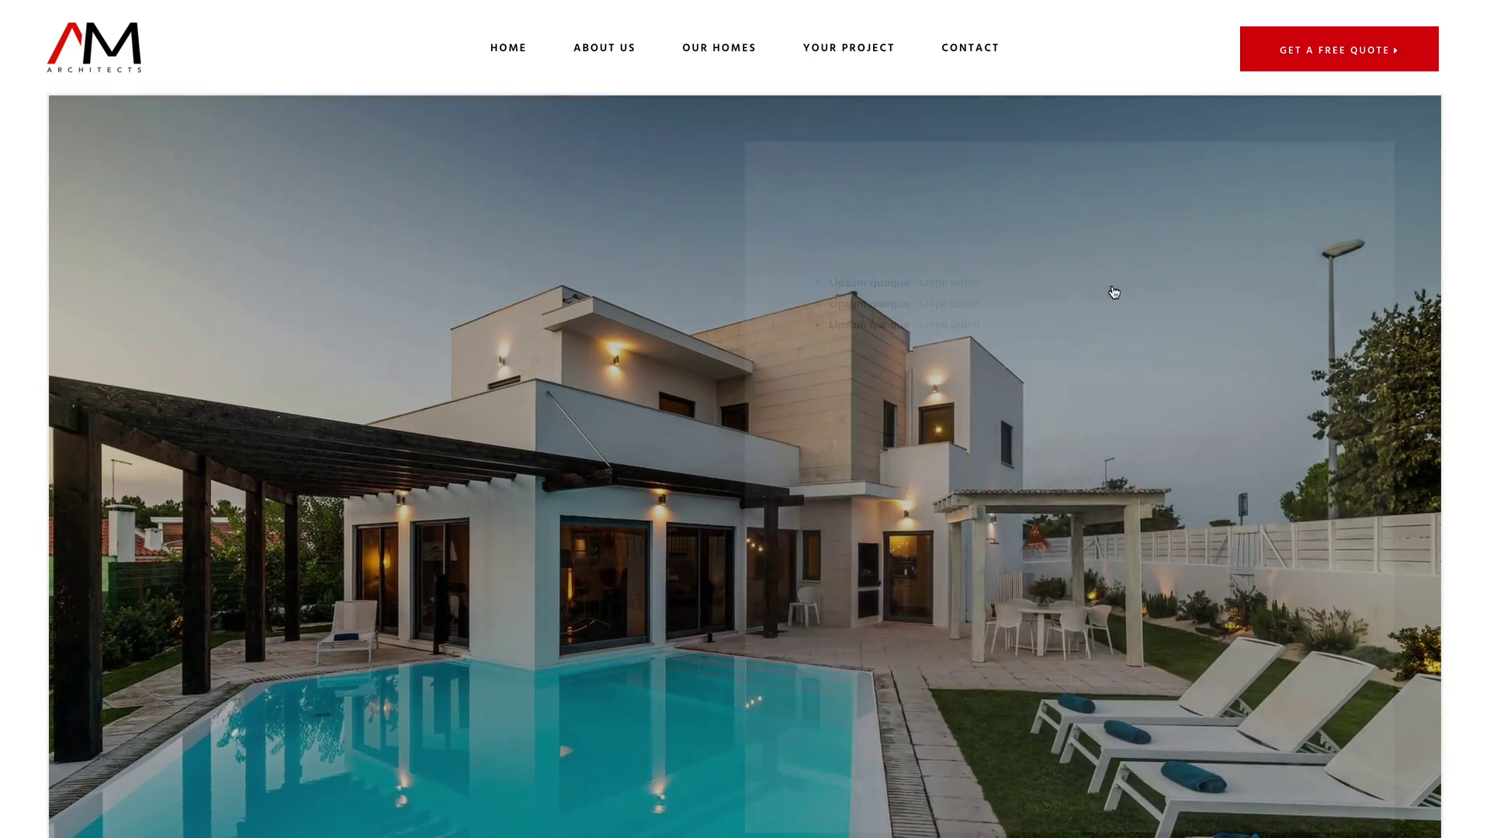
{"action": "left_click", "coordinate": [816, 243]}
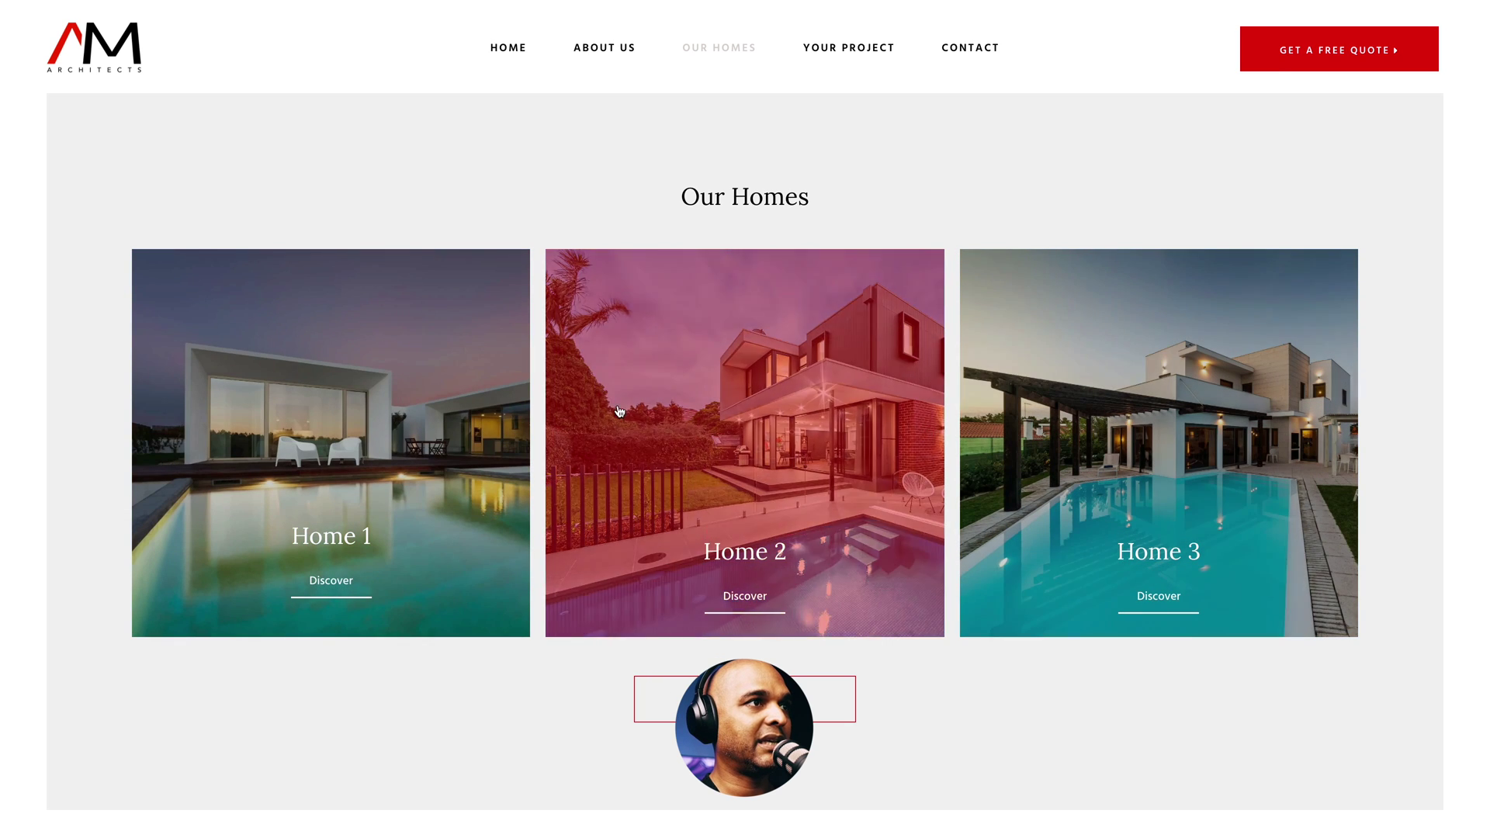
{"action": "left_click", "coordinate": [321, 397]}
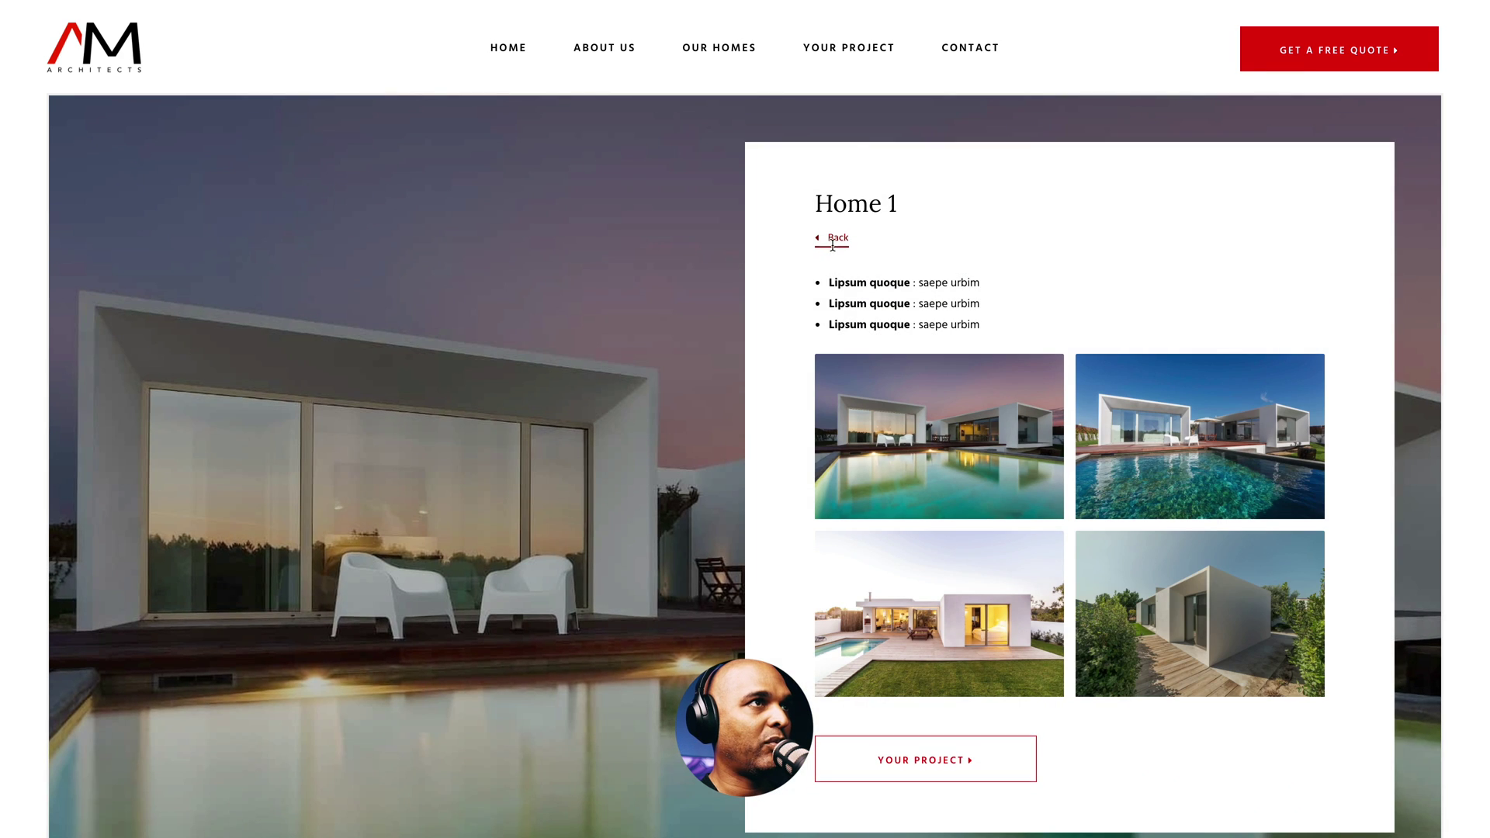
{"action": "left_click", "coordinate": [833, 242]}
{"action": "left_click", "coordinate": [846, 260]}
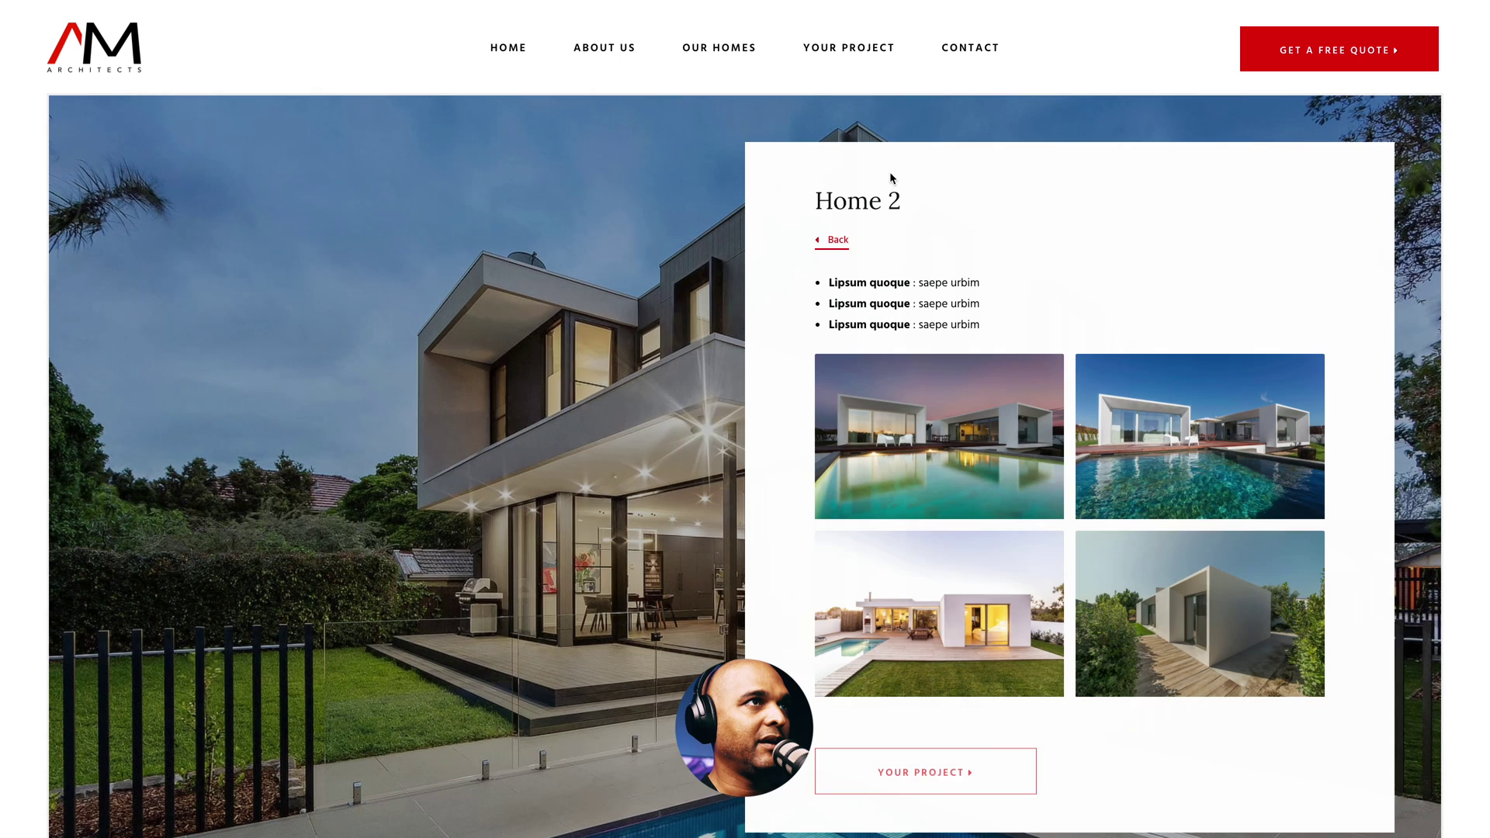
{"action": "left_click", "coordinate": [833, 240]}
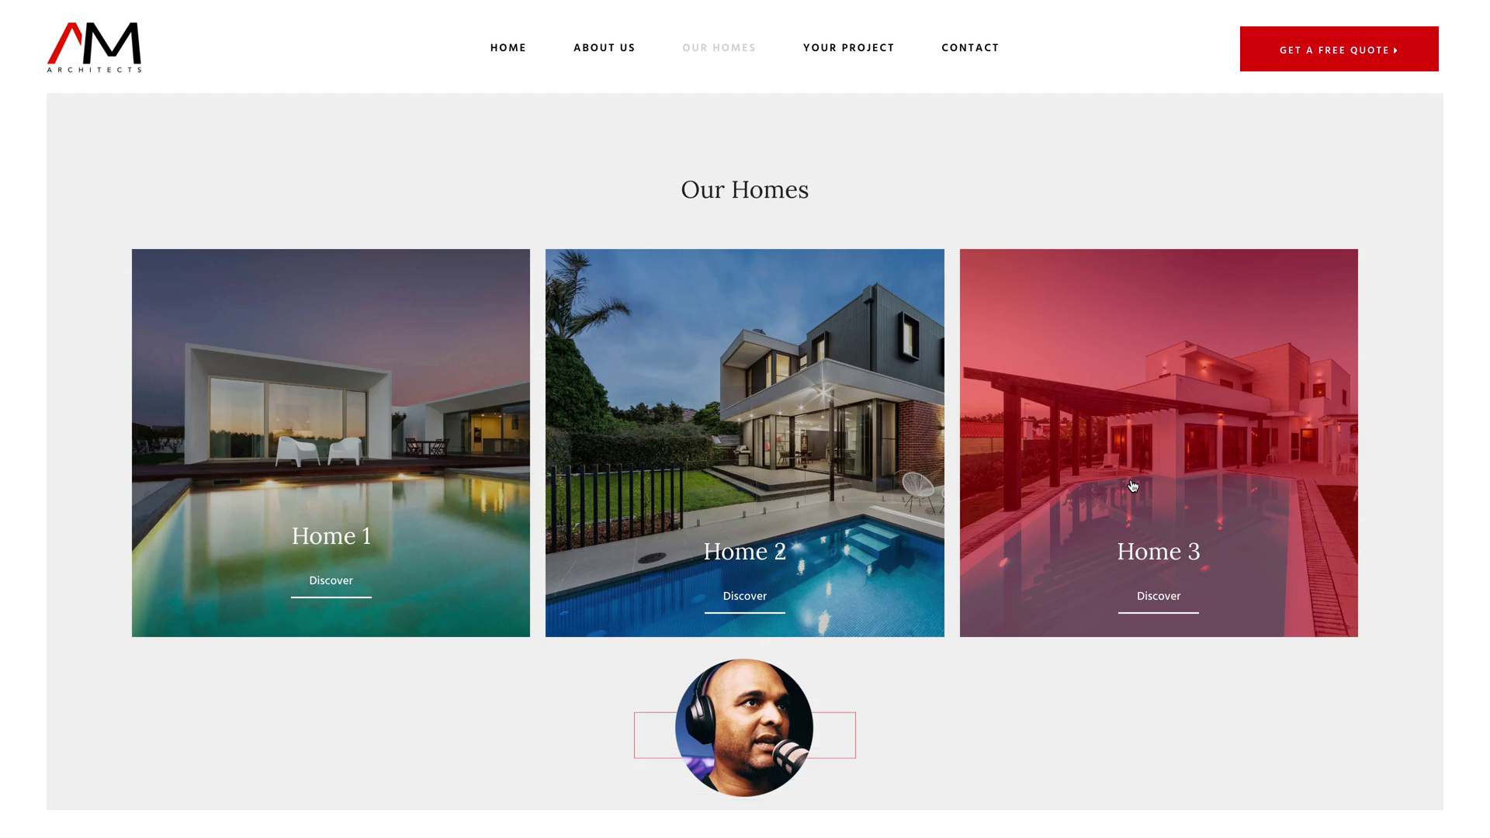
{"action": "left_click", "coordinate": [1132, 486]}
{"action": "left_click", "coordinate": [1132, 486]}
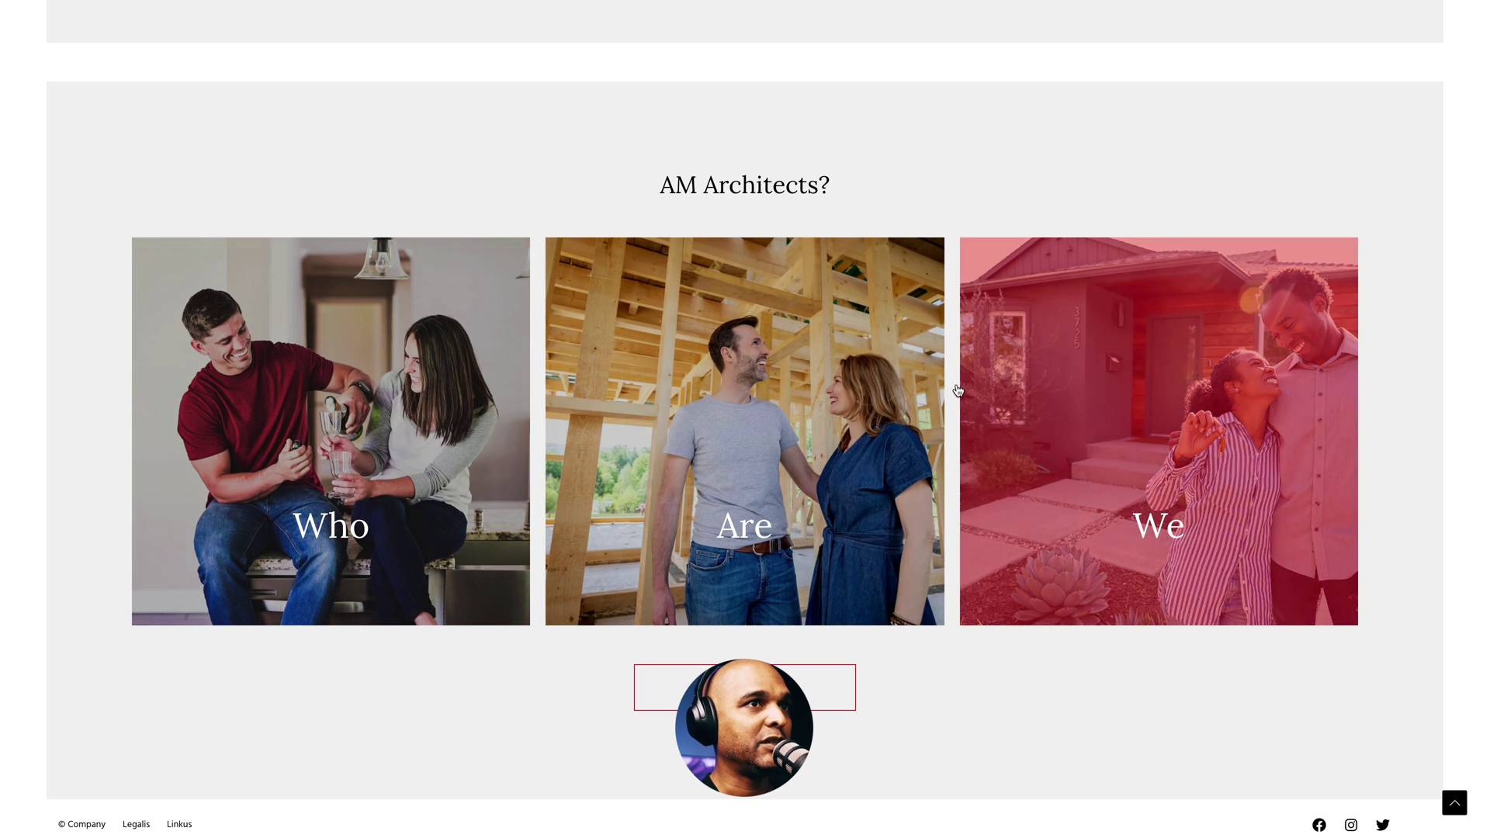
Test the clickable Who, Are and We columns in the AM Architects section, returning to the section between them.
{"action": "left_click", "coordinate": [783, 402]}
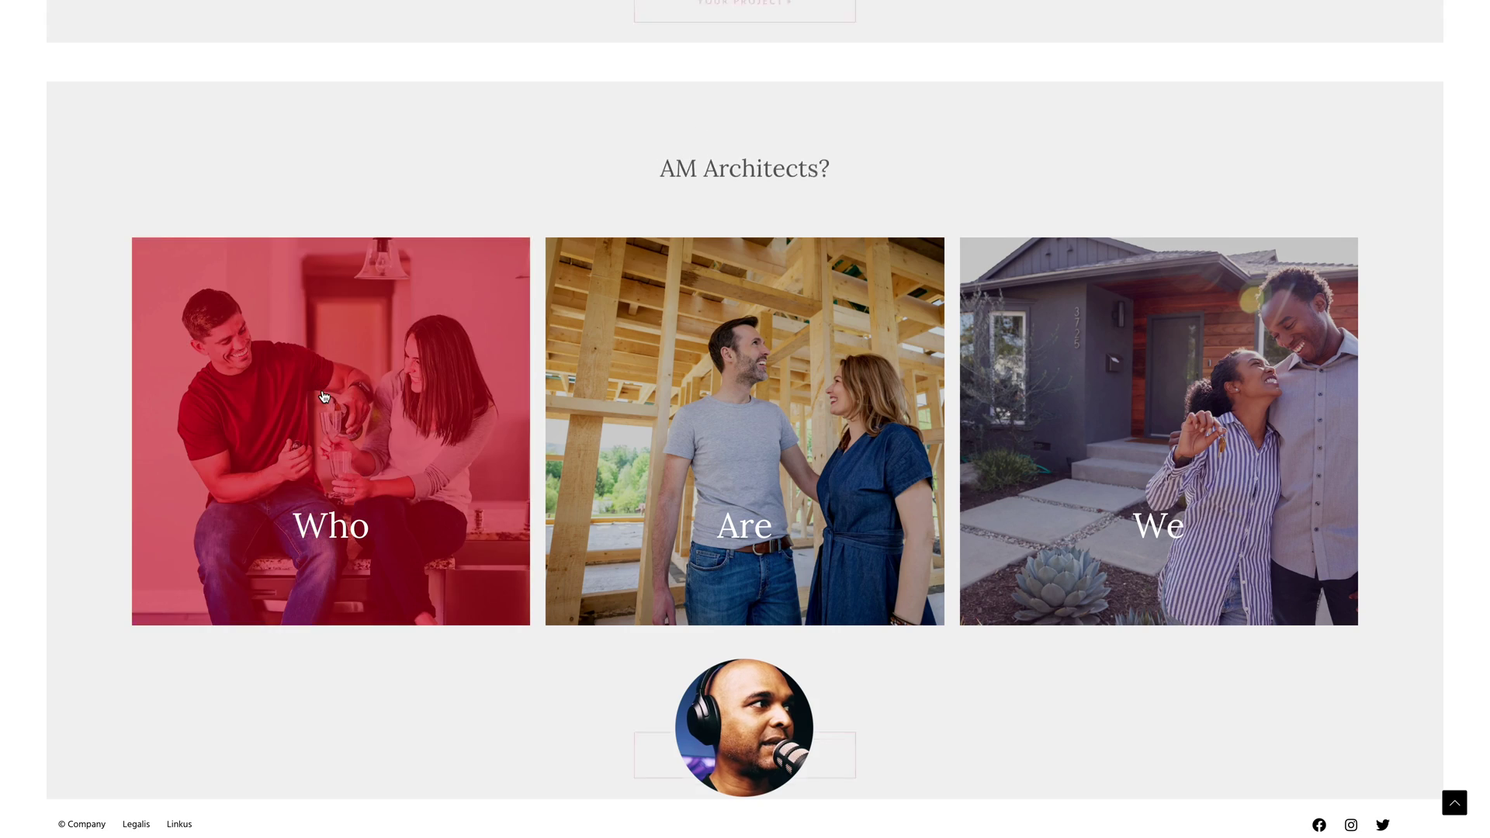
{"action": "left_click", "coordinate": [325, 396]}
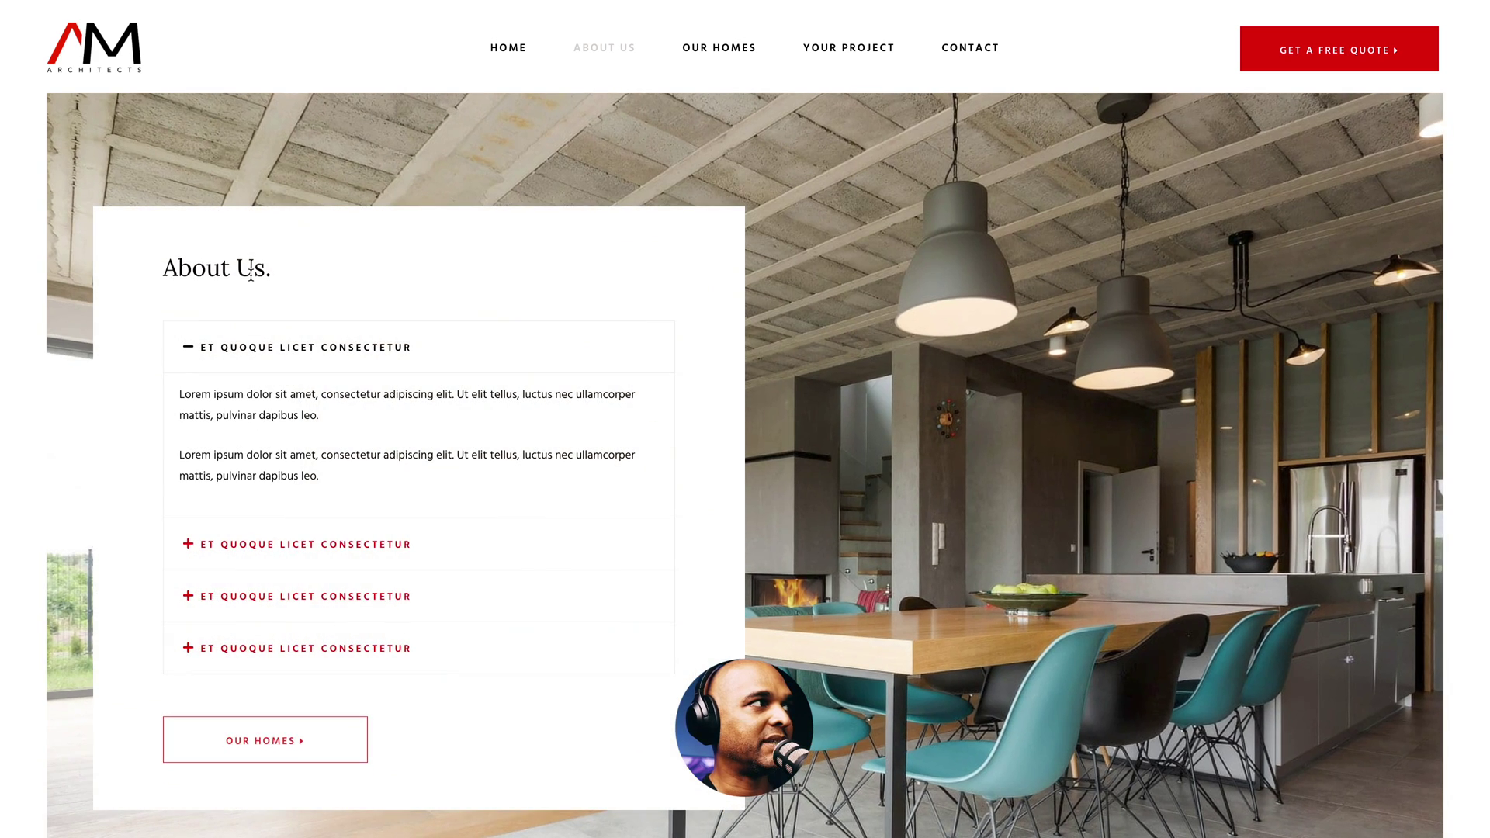
{"action": "scroll", "coordinate": [288, 349], "scroll_direction": "left", "scroll_amount": 5}
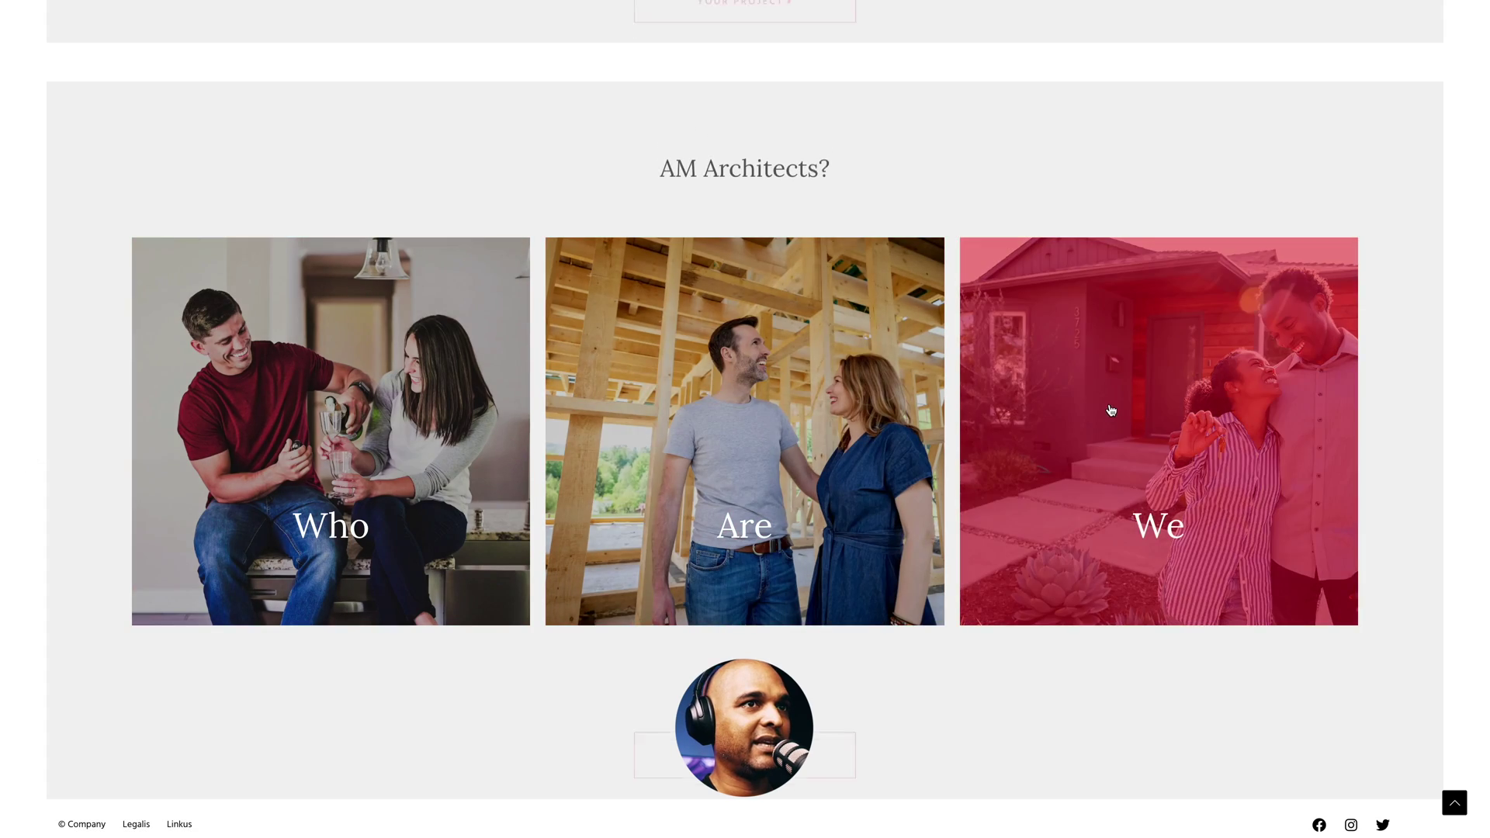
{"action": "left_click", "coordinate": [1112, 411]}
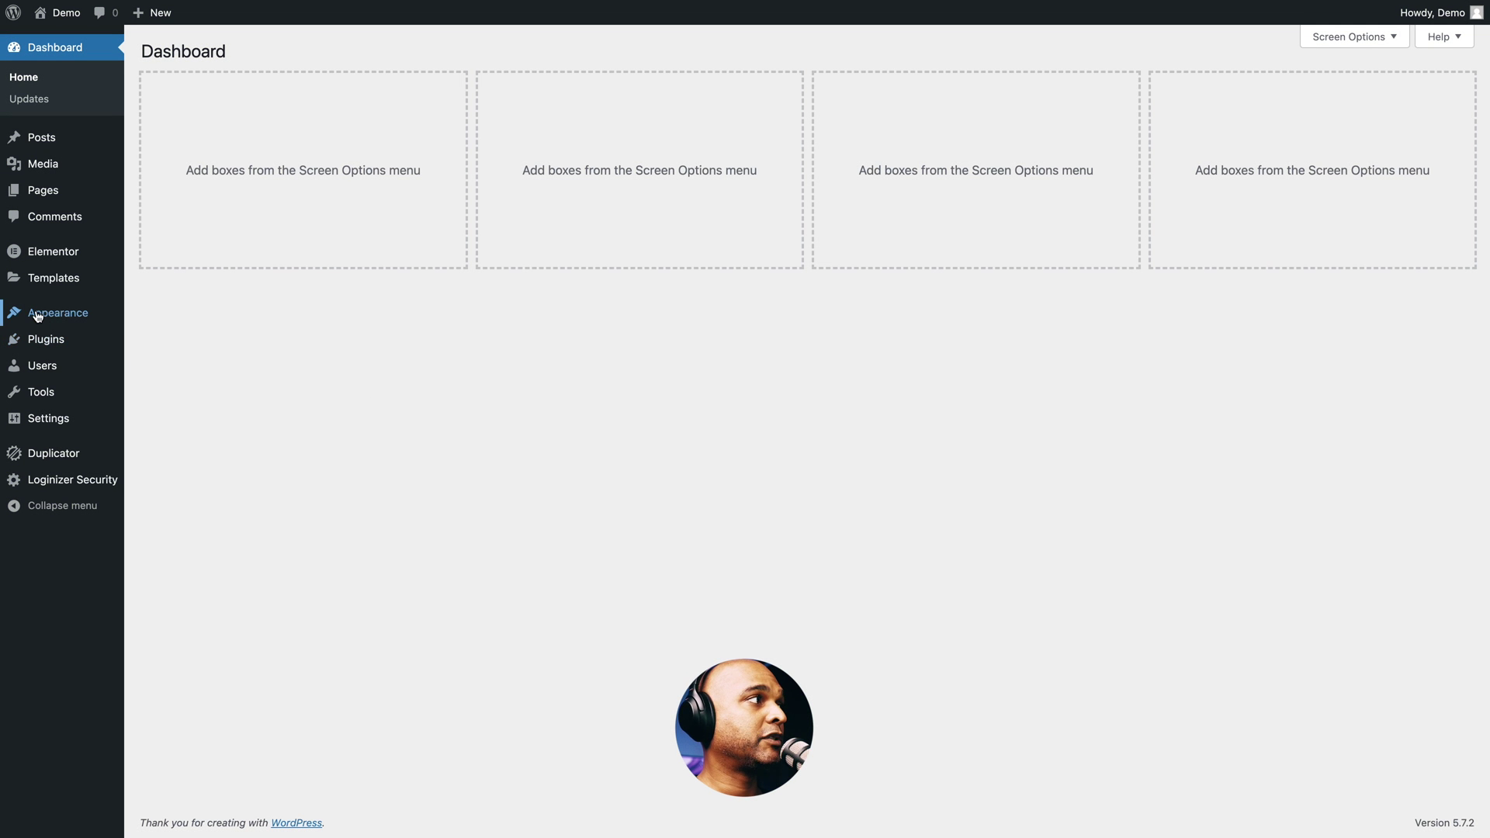
Open the installed themes in the WordPress dashboard and check the active theme.
{"action": "mouse_move", "coordinate": [34, 314]}
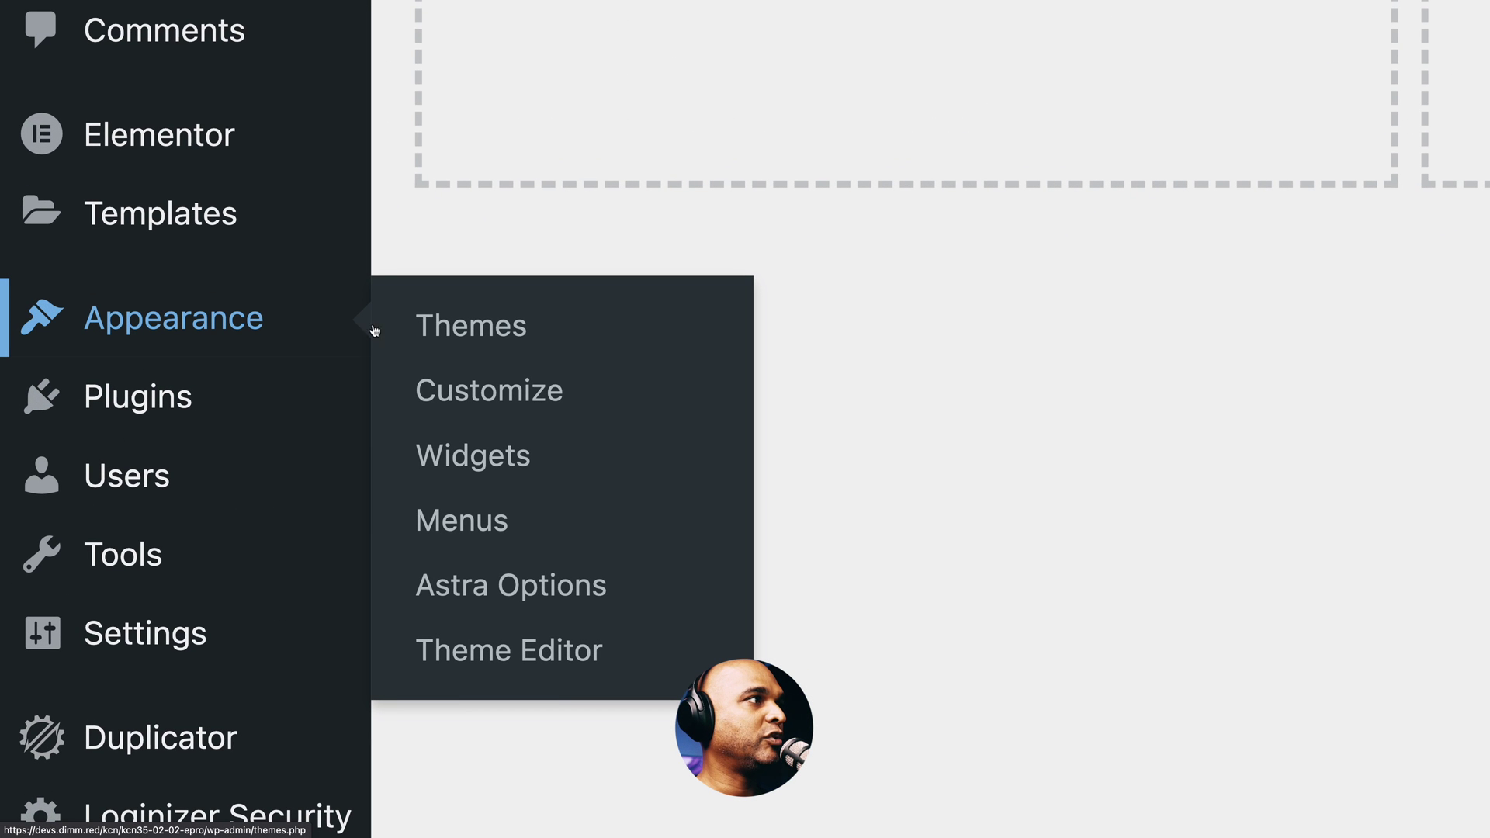
{"action": "left_click", "coordinate": [449, 329]}
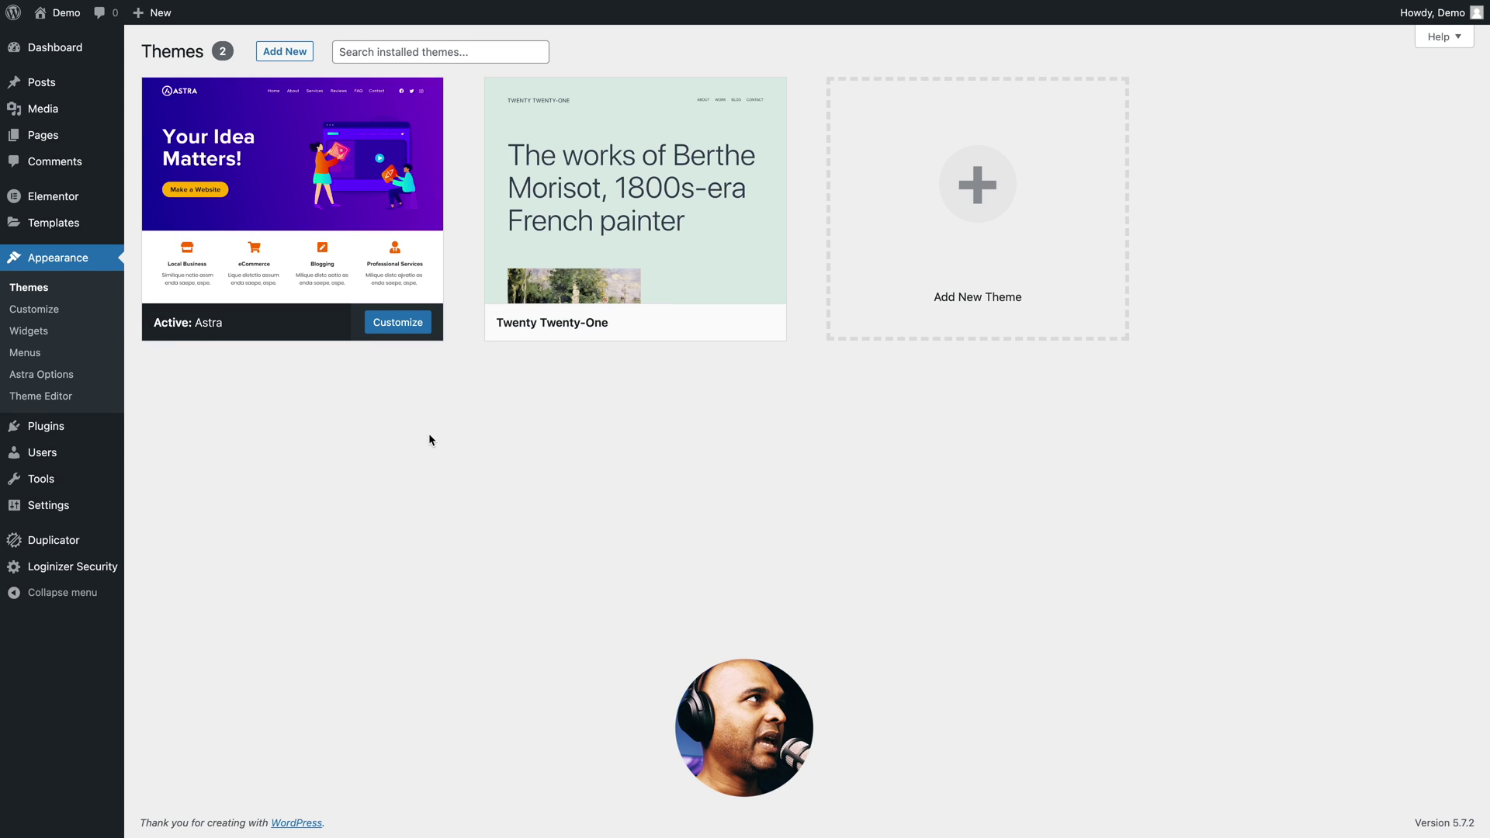
{"action": "mouse_move", "coordinate": [312, 190]}
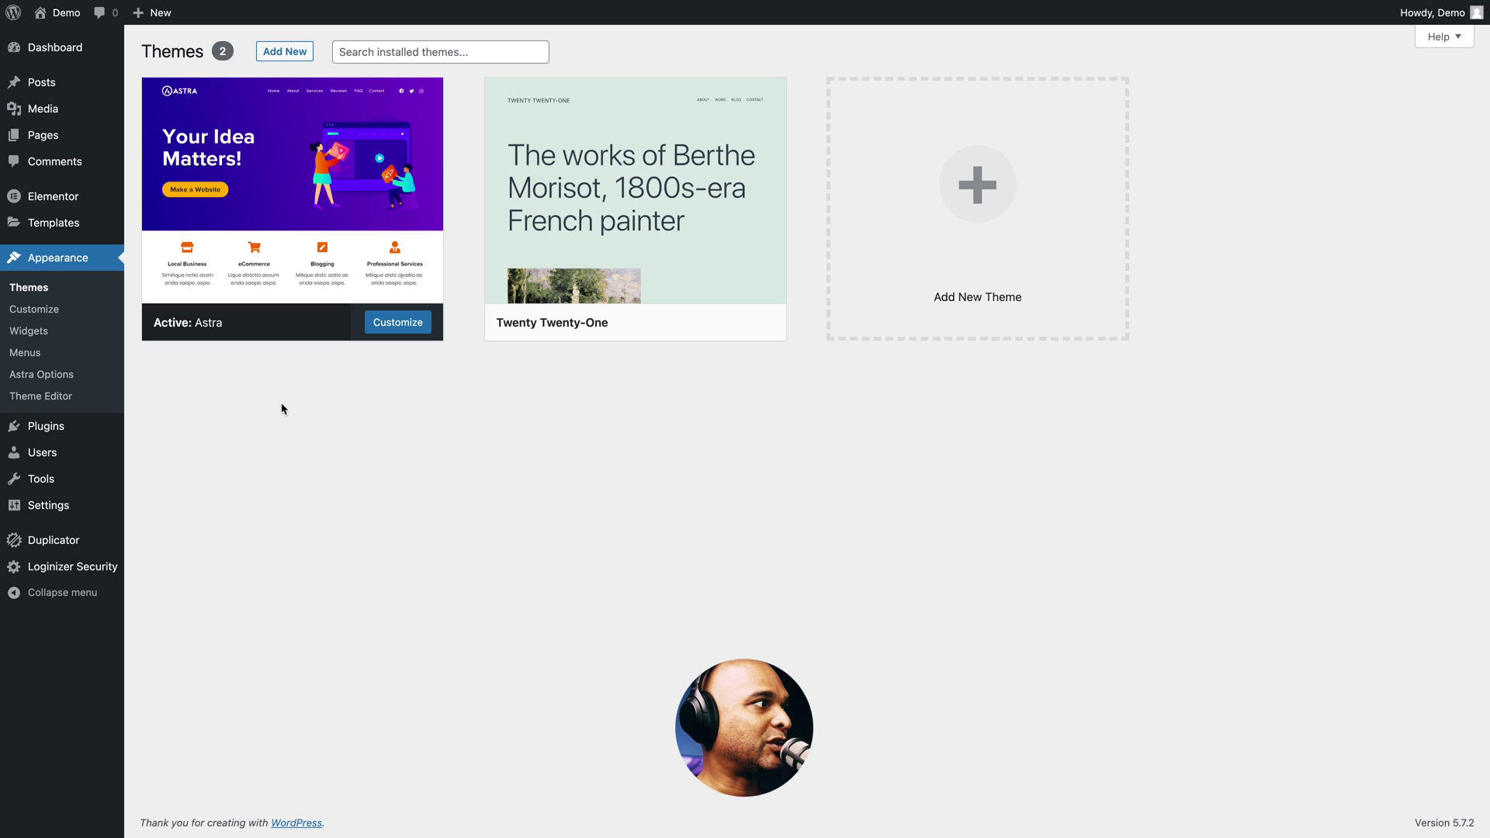
Open the page for adding new plugins and look over the Elementor plugin and the plugin upload option.
{"action": "mouse_move", "coordinate": [54, 426]}
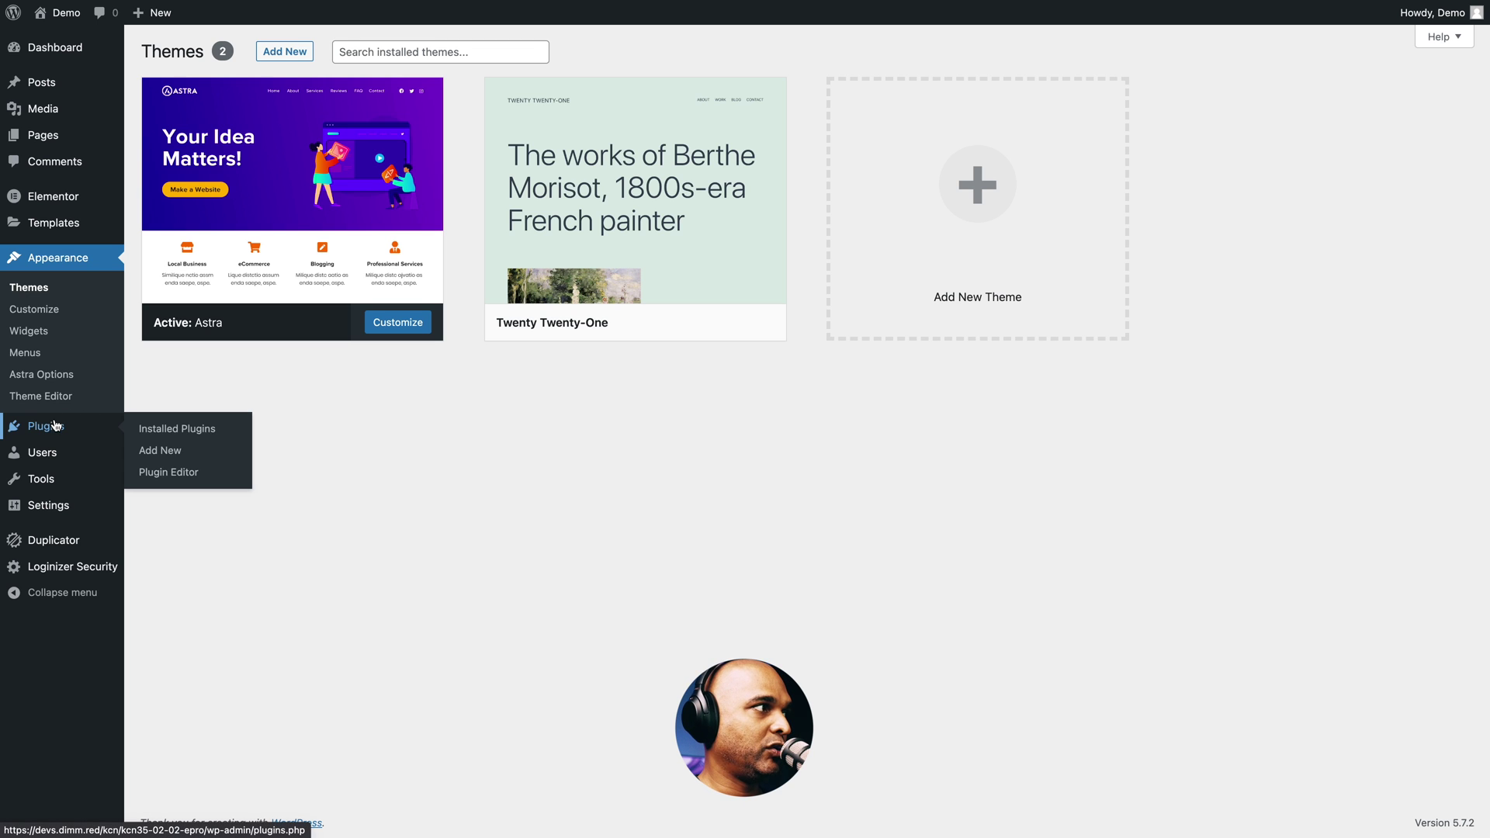
{"action": "left_click", "coordinate": [176, 451]}
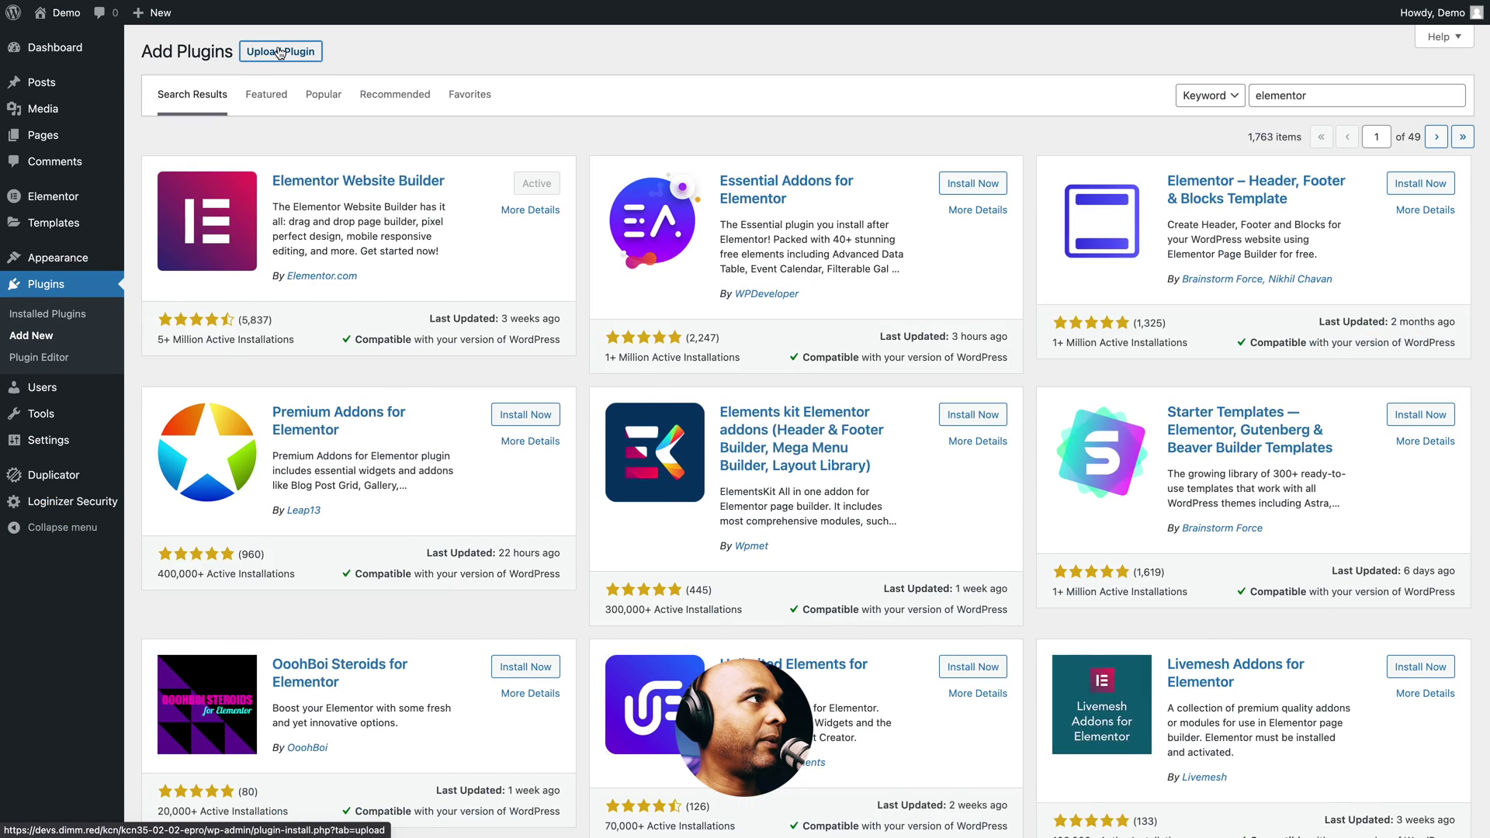
{"action": "left_click", "coordinate": [280, 52]}
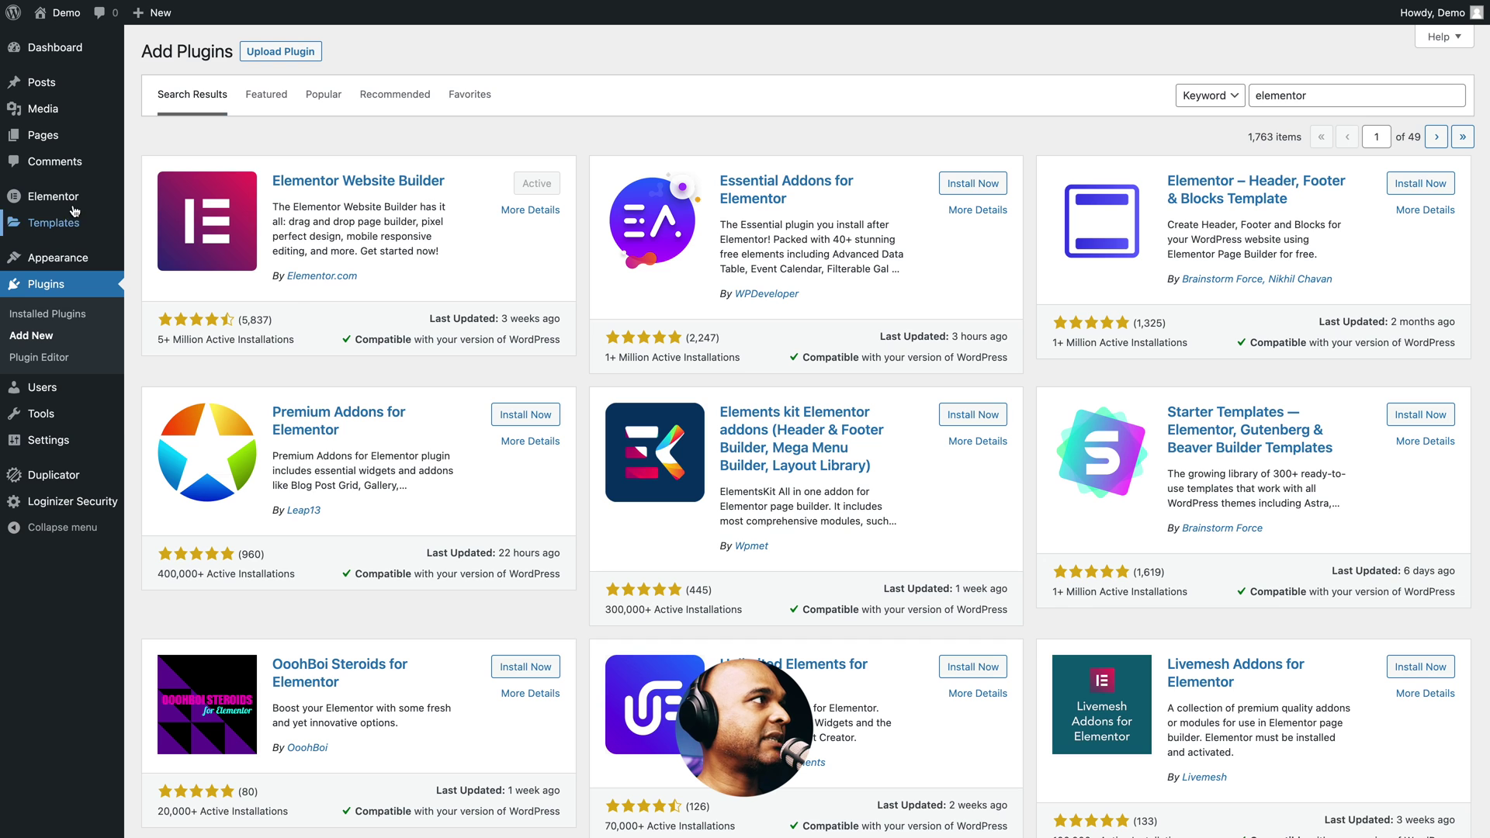
Create a new Elementor custom code snippet titled "Elementor Clickable" with <head> as its location.
{"action": "mouse_move", "coordinate": [75, 201]}
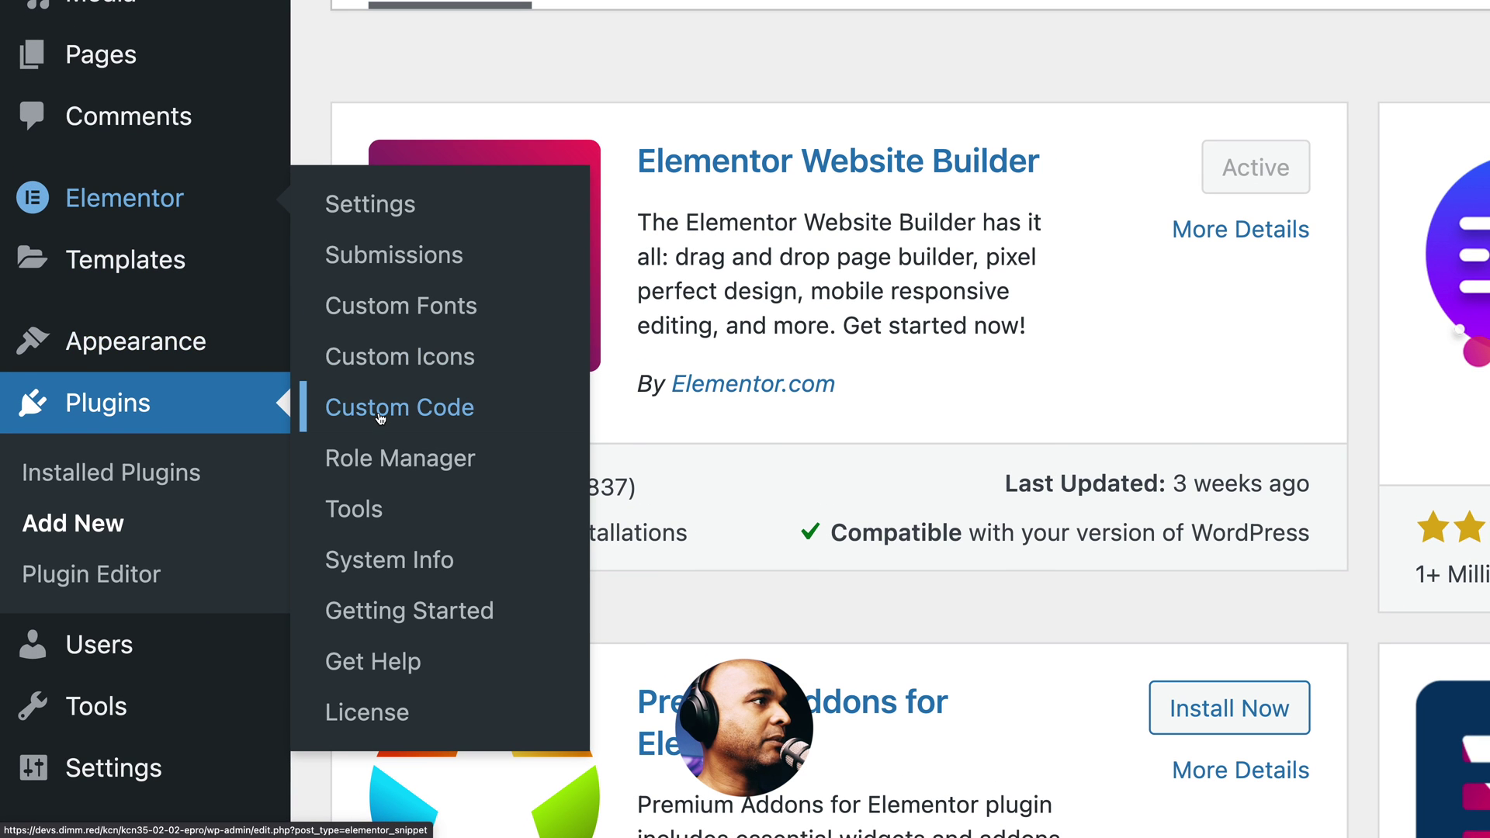
{"action": "left_click", "coordinate": [380, 418]}
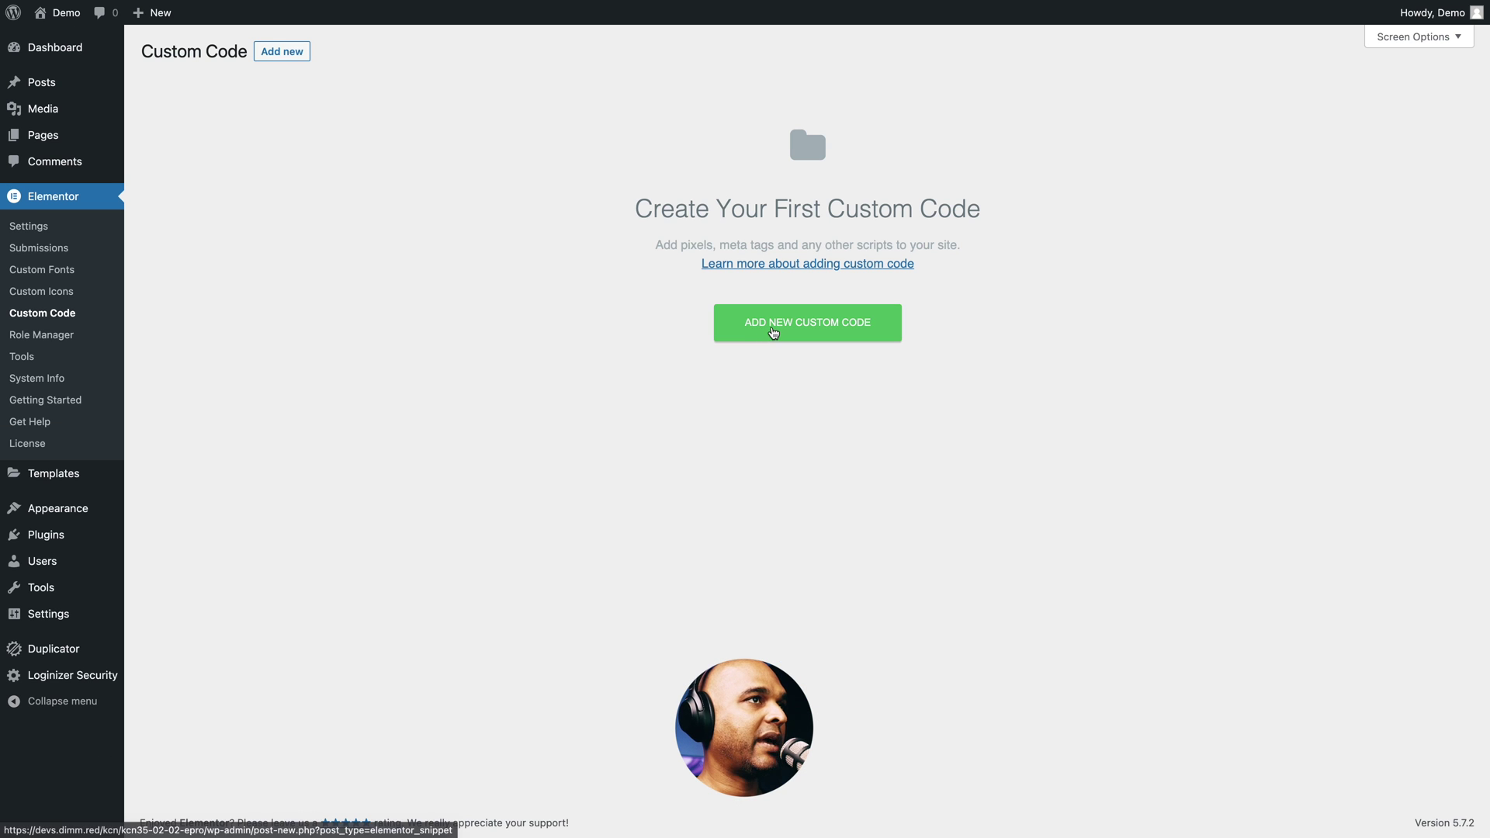
{"action": "left_click", "coordinate": [774, 333]}
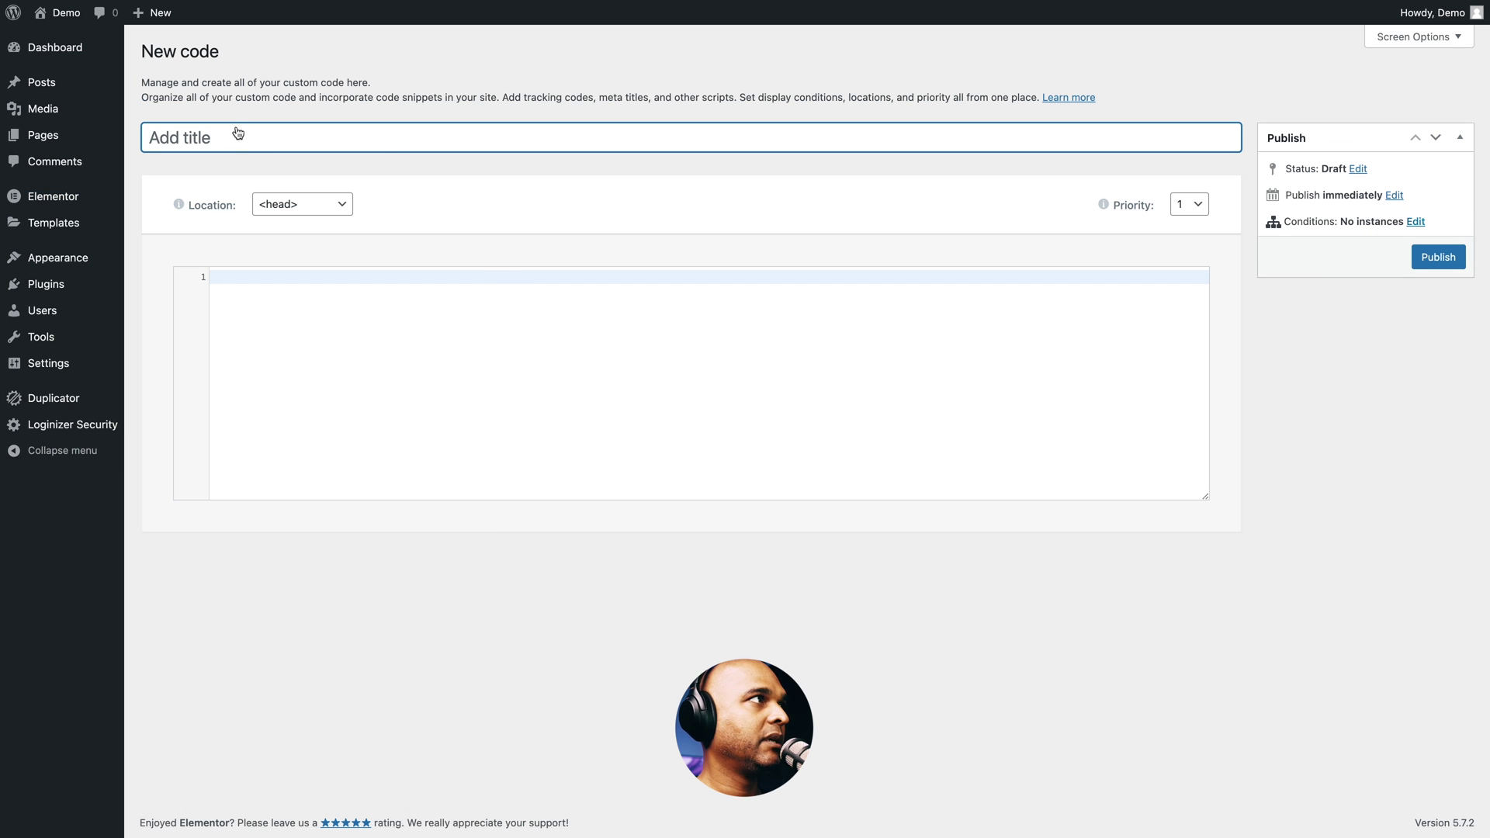
{"action": "type", "text": "Elementor "}
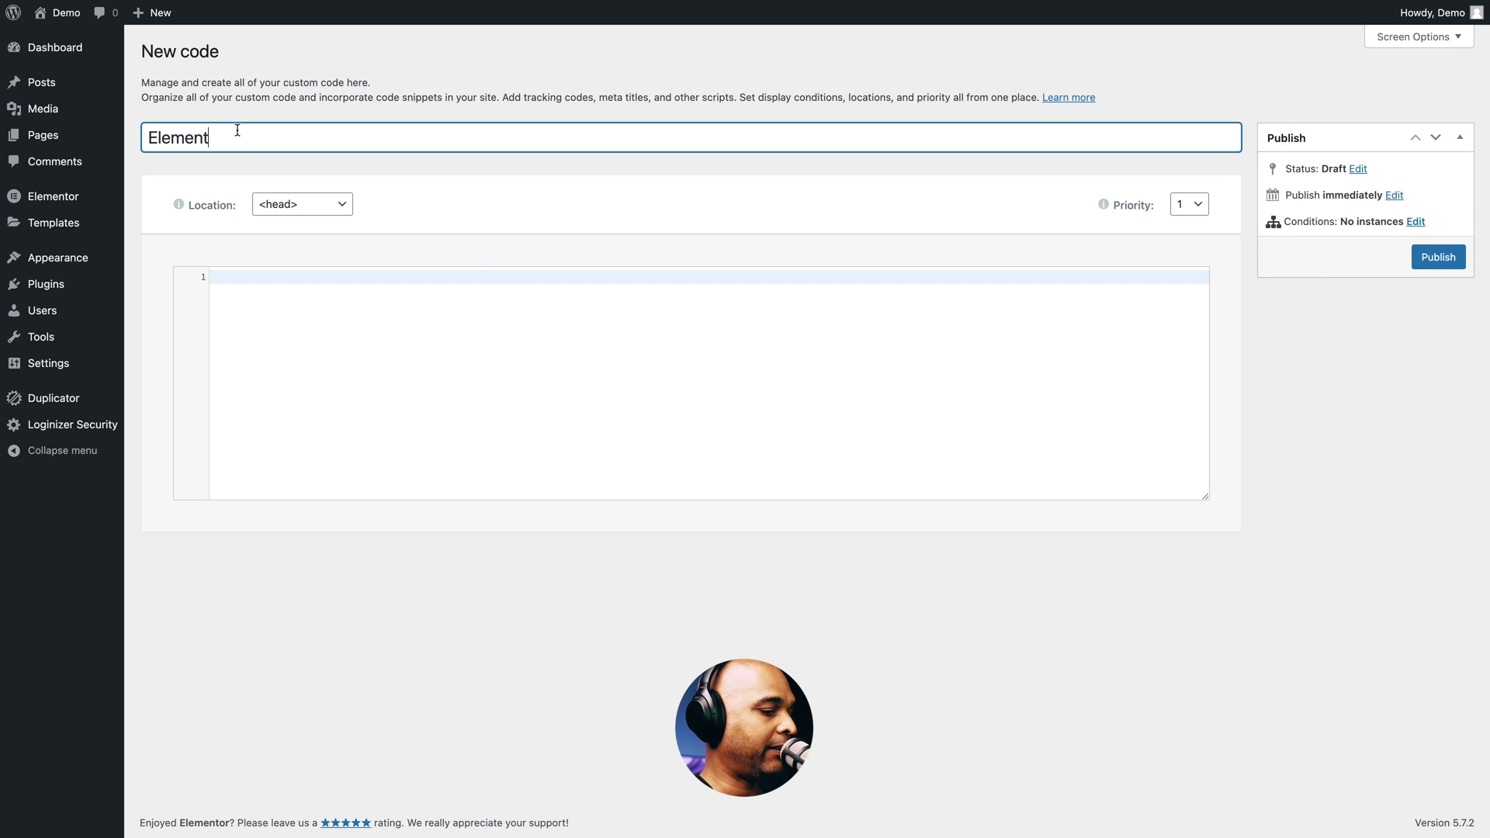
{"action": "type", "text": "Clickable"}
{"action": "left_click", "coordinate": [222, 214]}
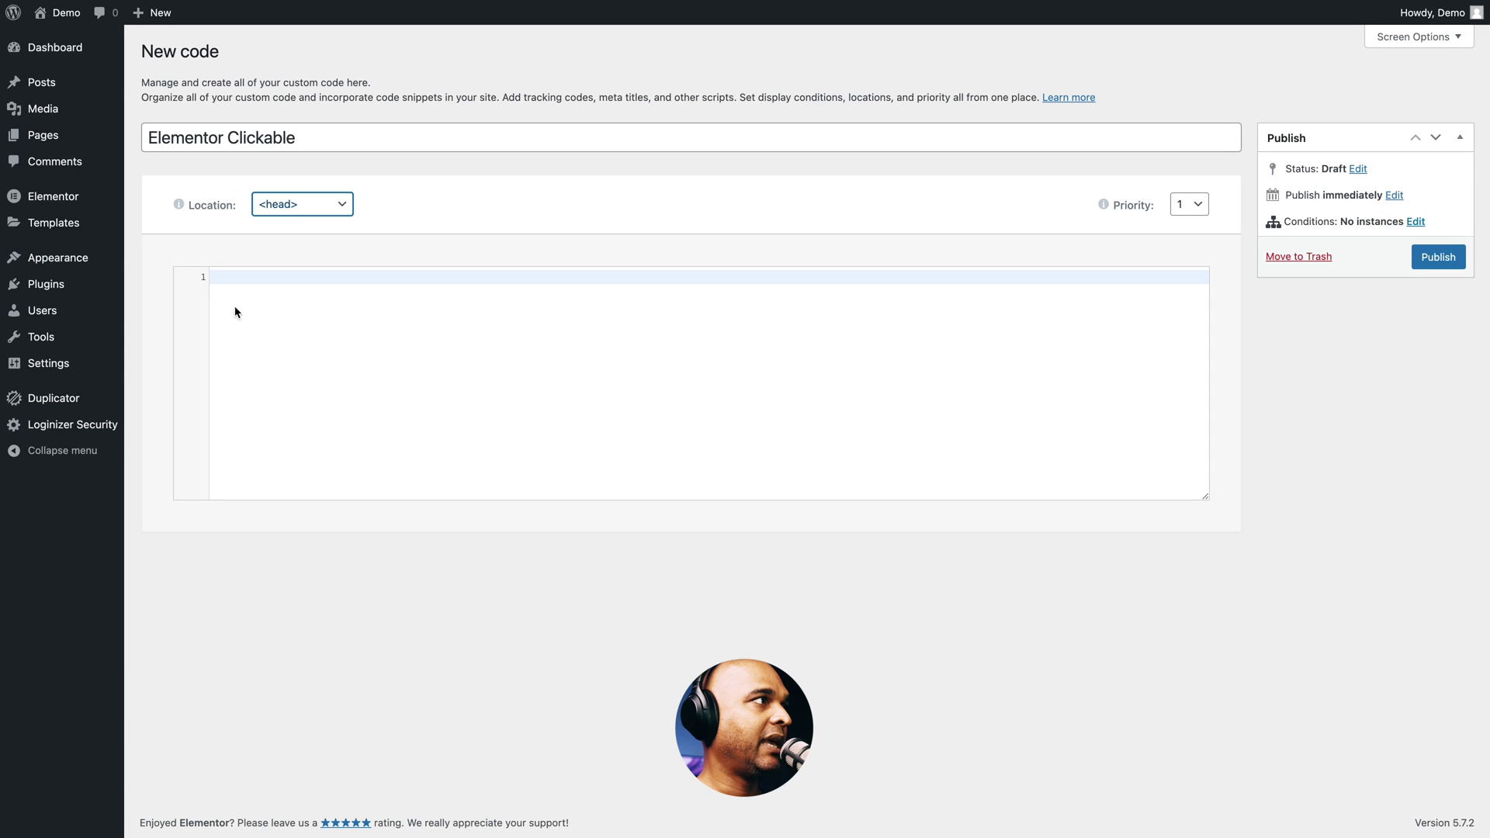
Insert the jQuery script that sends clicks on ".click-child" elements to their inner link's href, and publish the snippet for the entire site.
{"action": "left_click", "coordinate": [250, 387]}
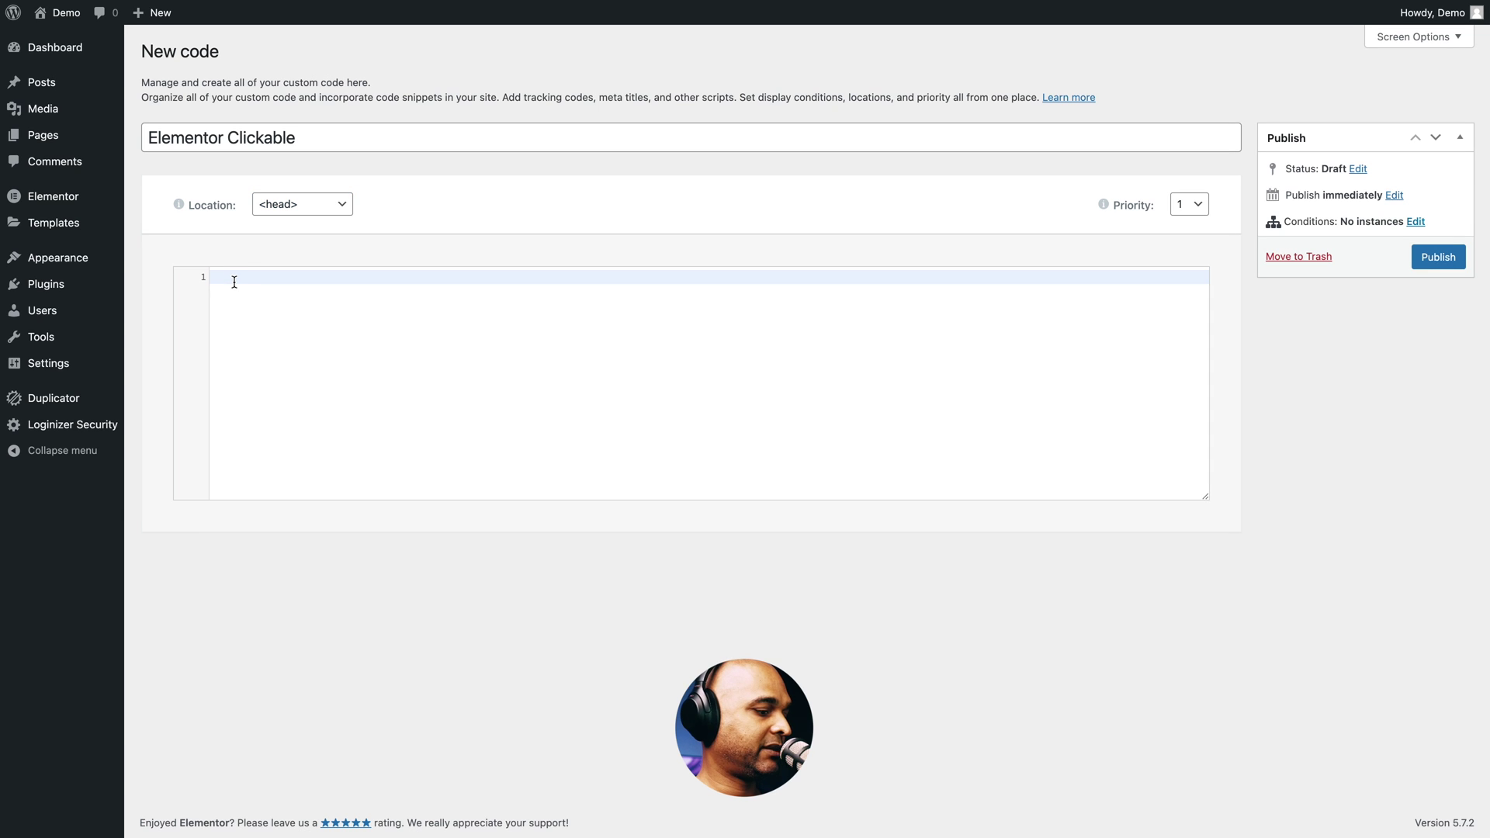
{"action": "type", "text": "<script>   jQuery(document).ready(function() { jQuery(\"body\").on(\"click\", \".click-child\", function() { var href = jQuery(this).find(\"a\").attr('href'); window.location = href; }); }); </script>"}
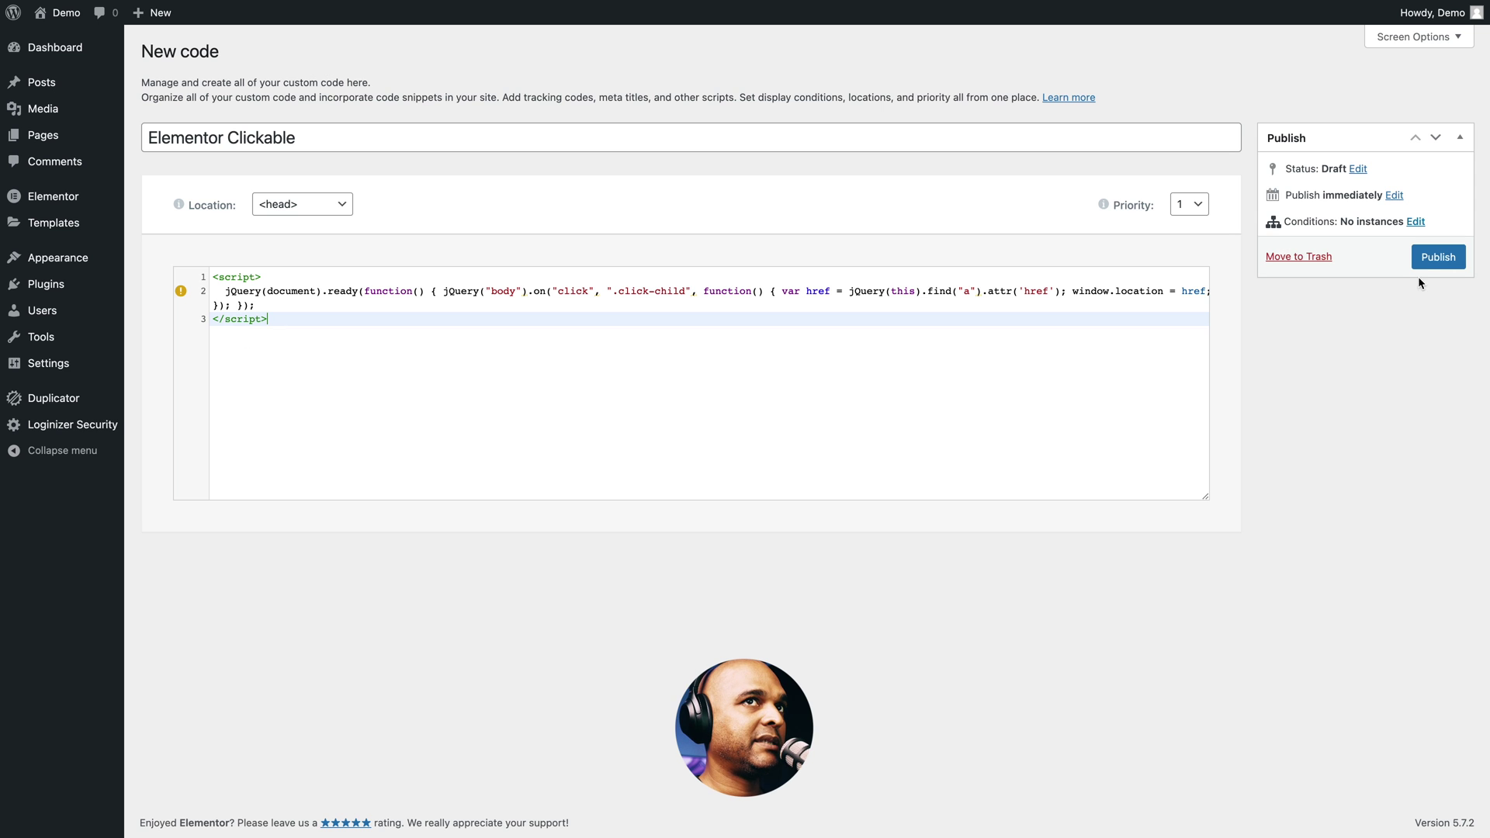
{"action": "left_click", "coordinate": [1432, 259]}
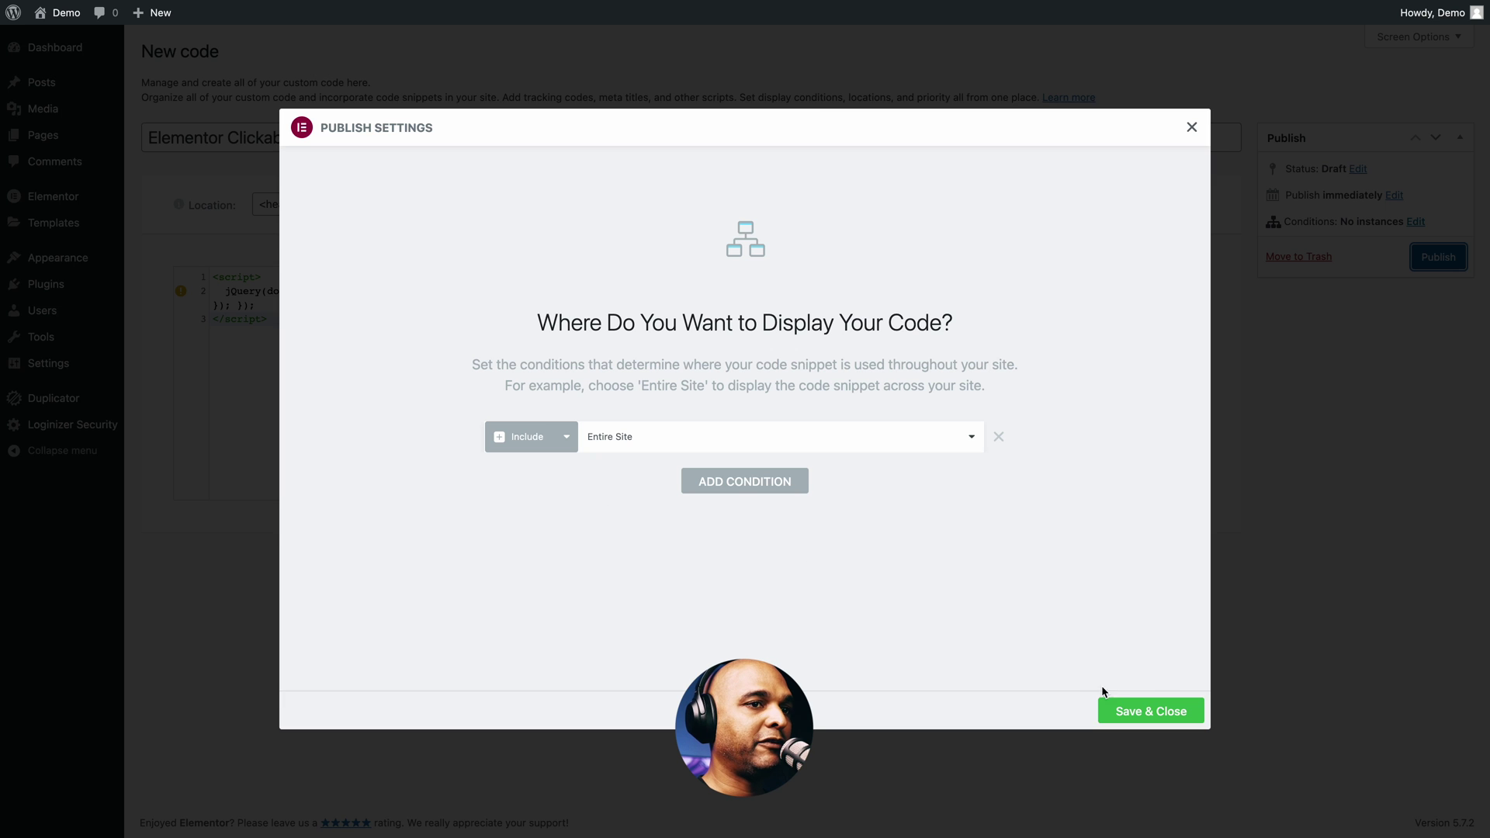
{"action": "left_click", "coordinate": [1124, 708]}
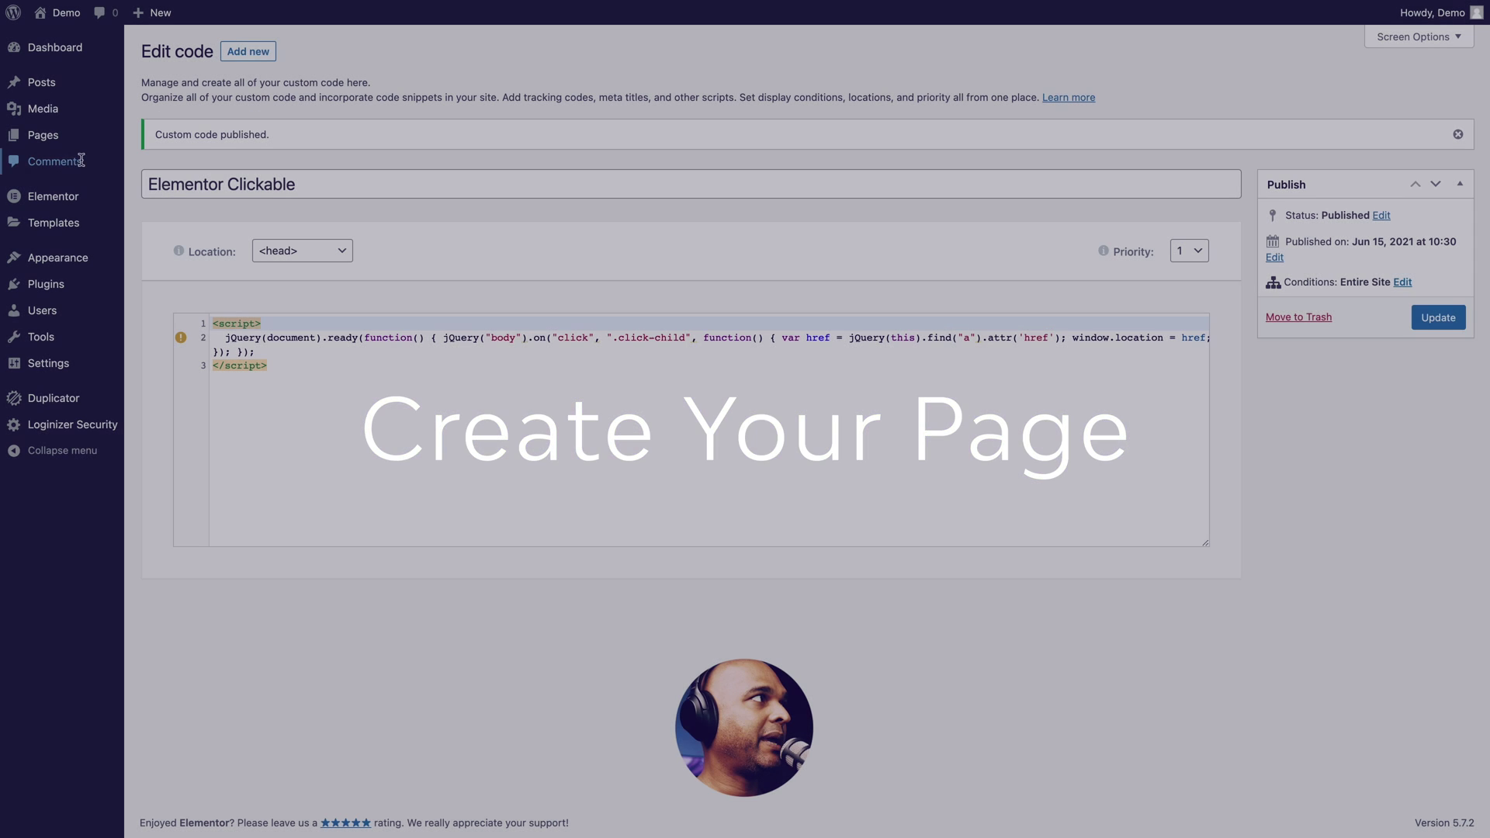
Create a new page titled "New page" and disable its title in the Astra settings.
{"action": "mouse_move", "coordinate": [46, 135]}
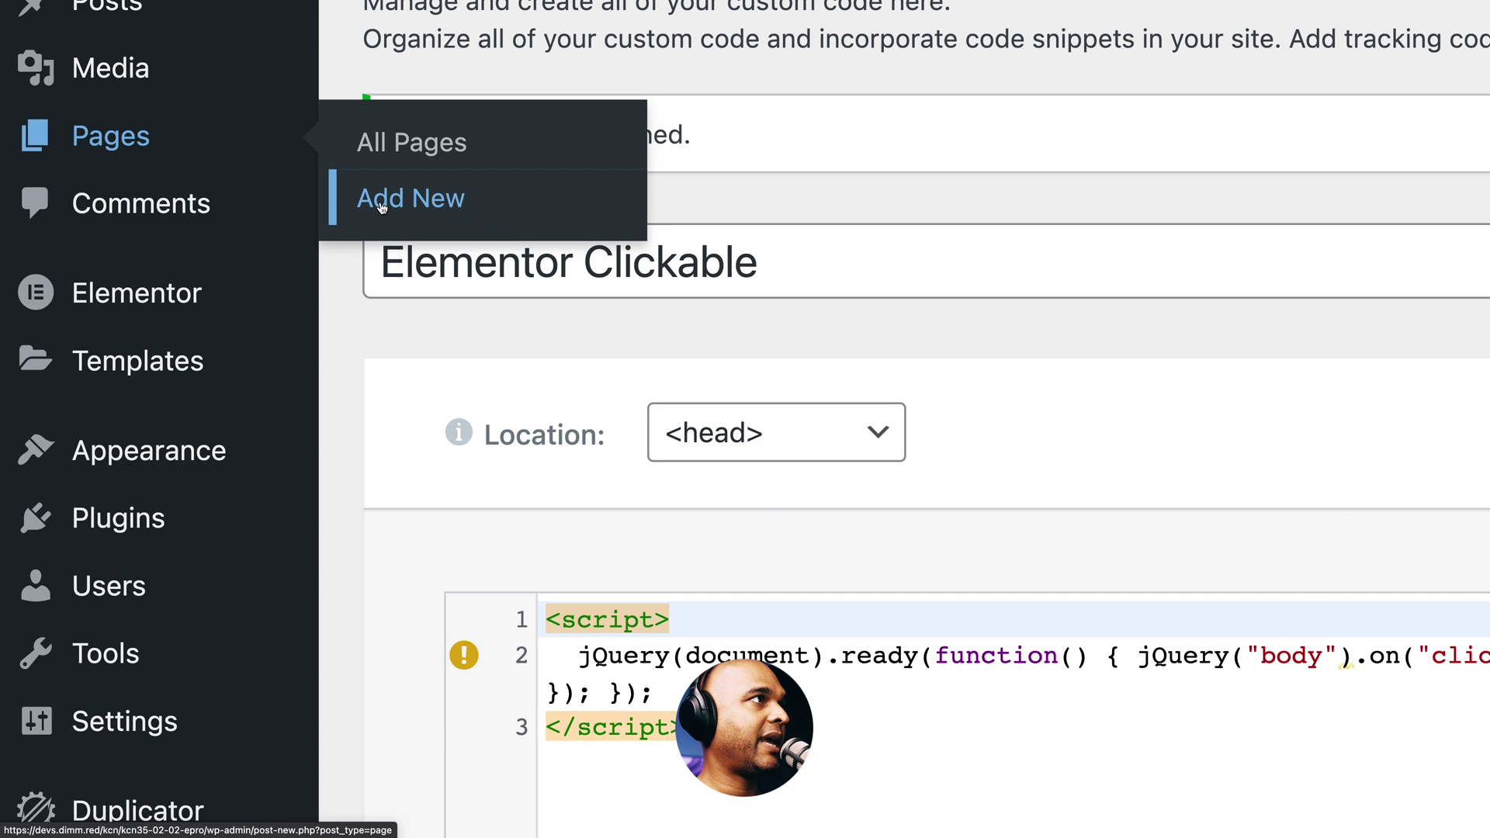
{"action": "left_click", "coordinate": [382, 204]}
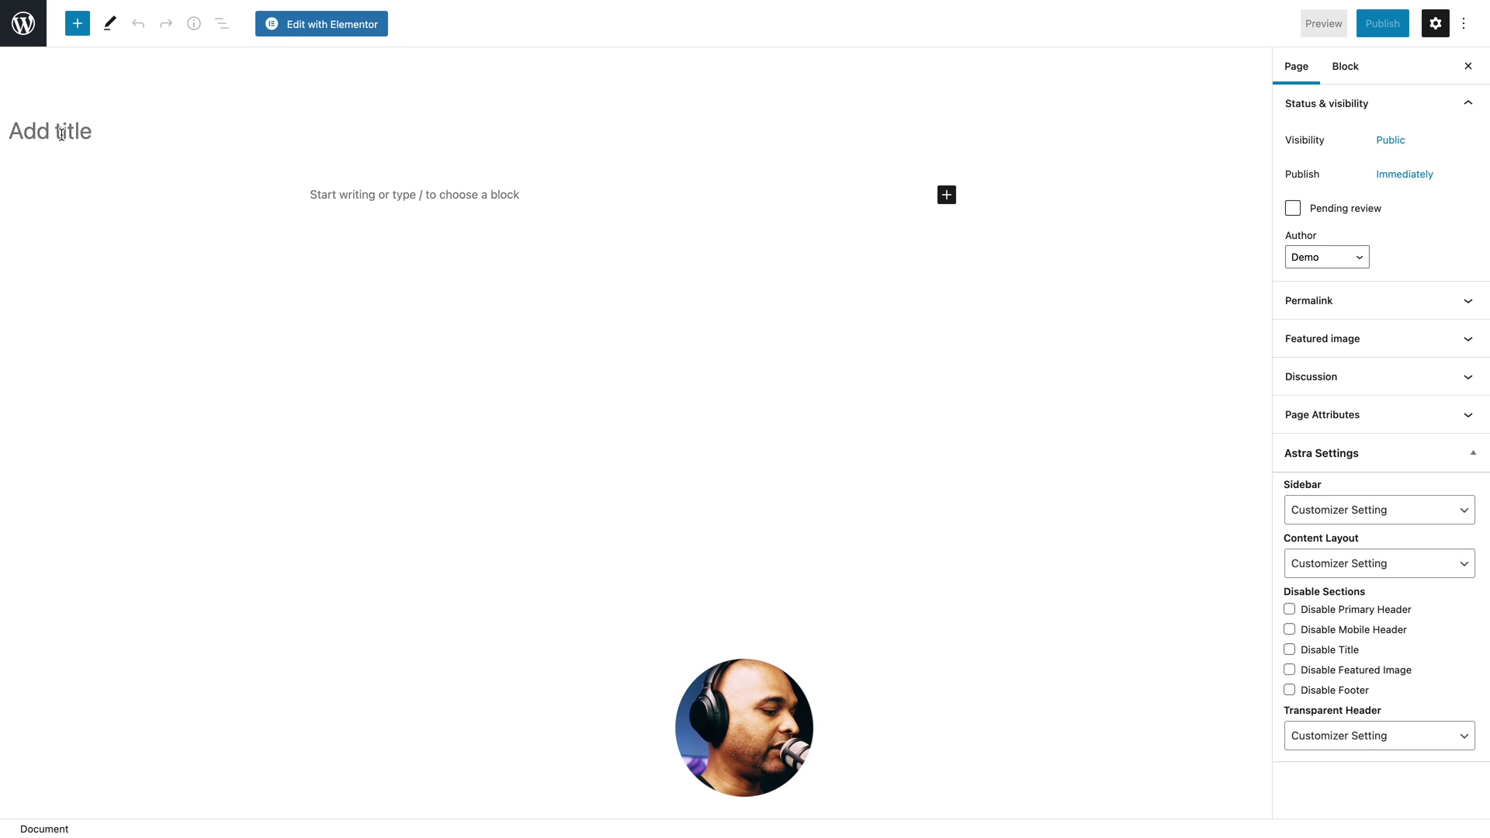
{"action": "type", "text": "New page"}
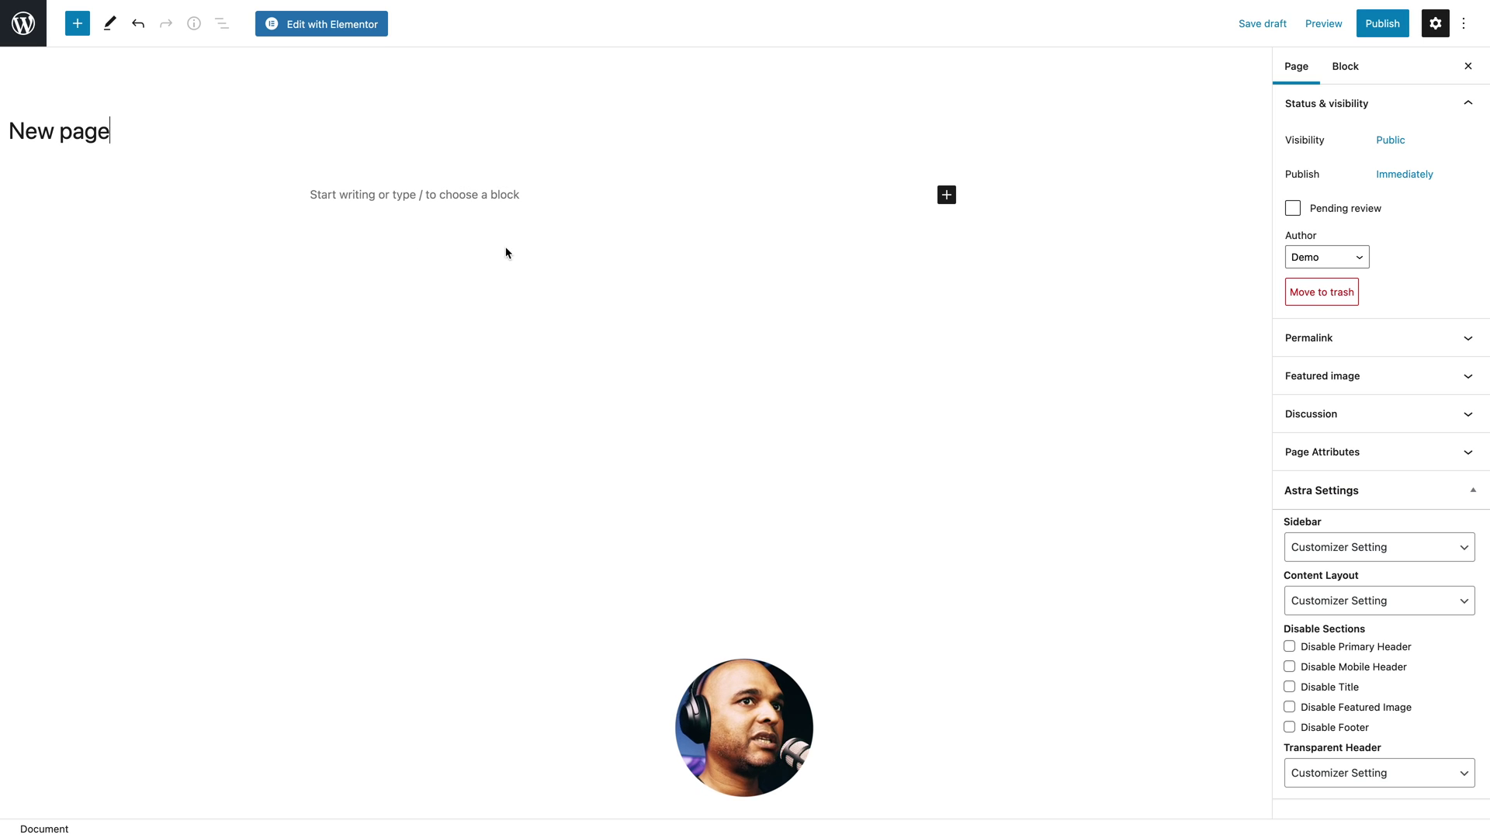
{"action": "left_click", "coordinate": [1289, 687]}
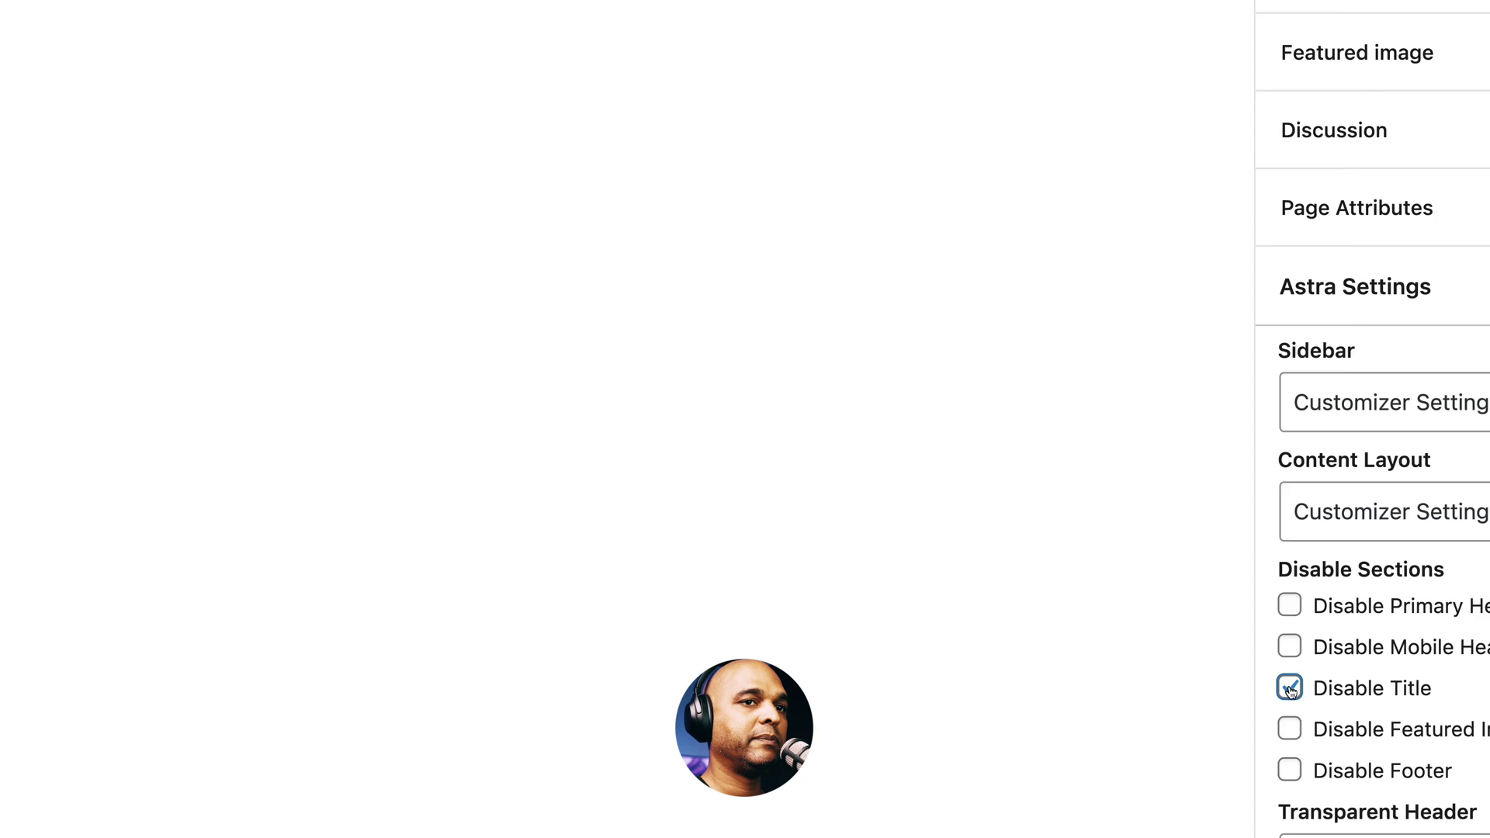
Publish the new page and open it for editing with Elementor.
{"action": "left_click", "coordinate": [1375, 25]}
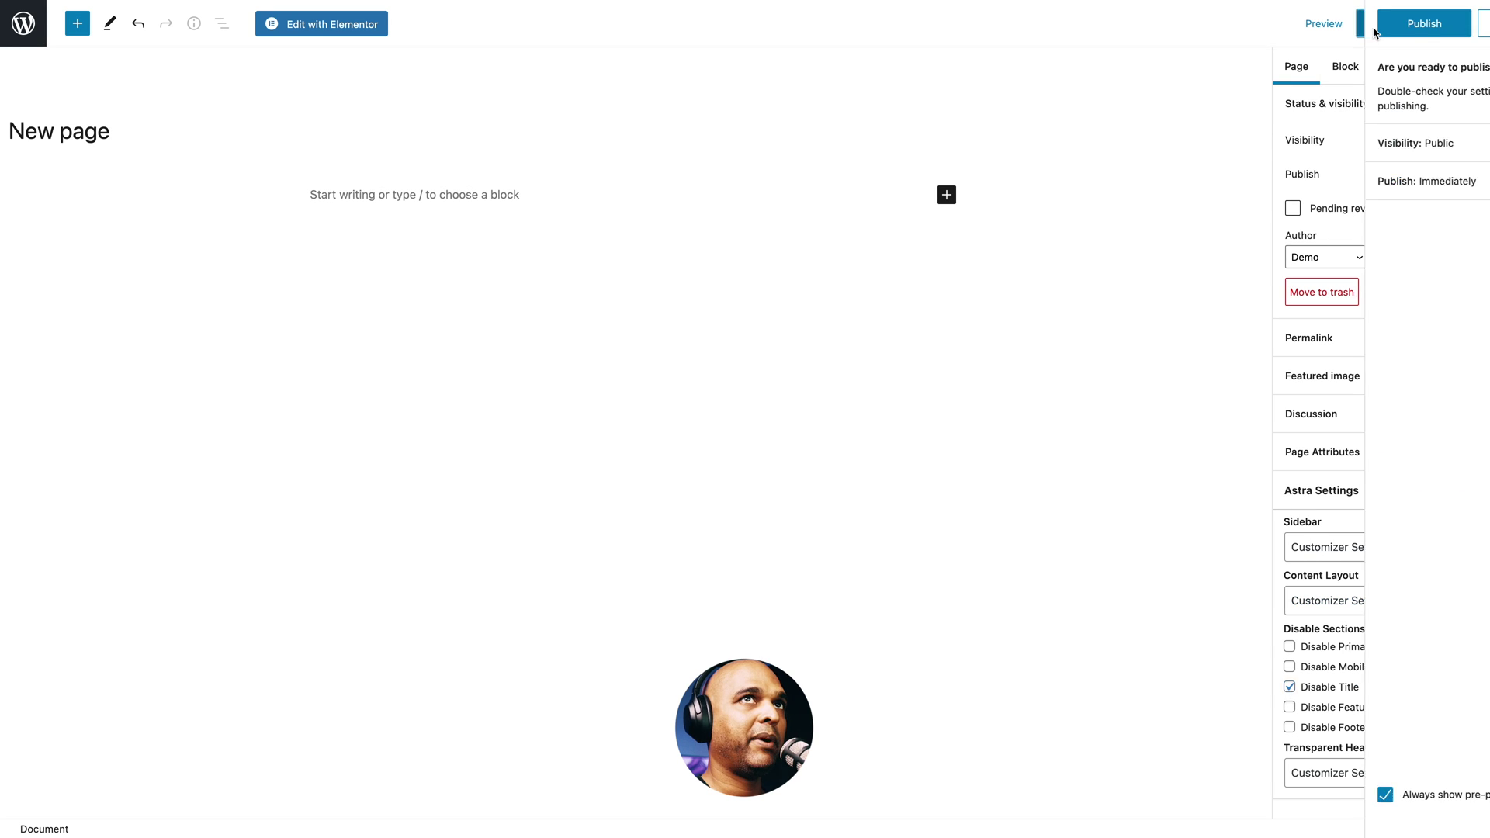
{"action": "left_click", "coordinate": [1373, 30]}
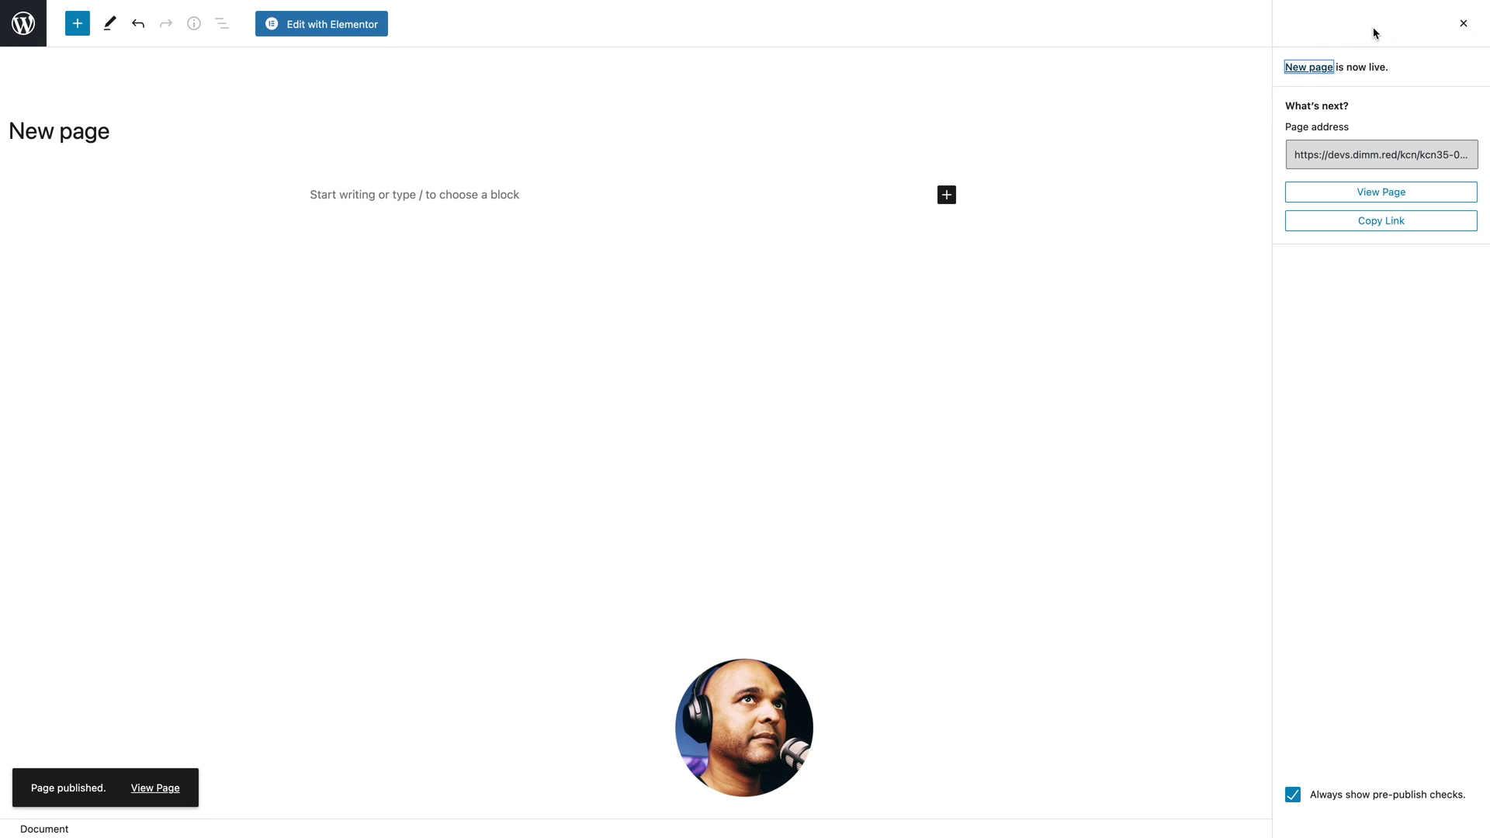
{"action": "left_click", "coordinate": [319, 35]}
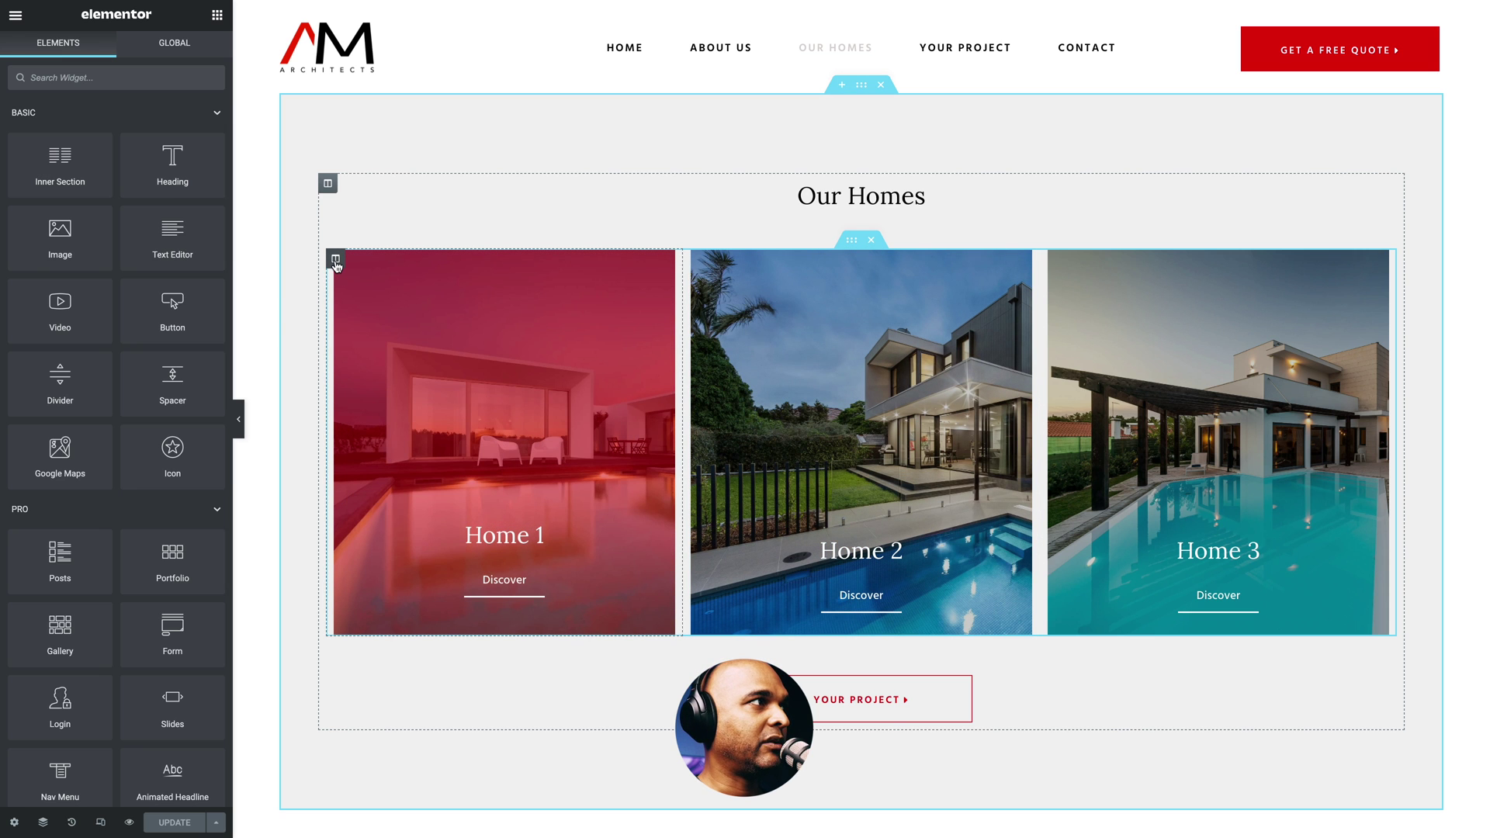
Open the Home 1 column's style settings and examine its background image, heading and Discover button.
{"action": "left_click", "coordinate": [336, 260]}
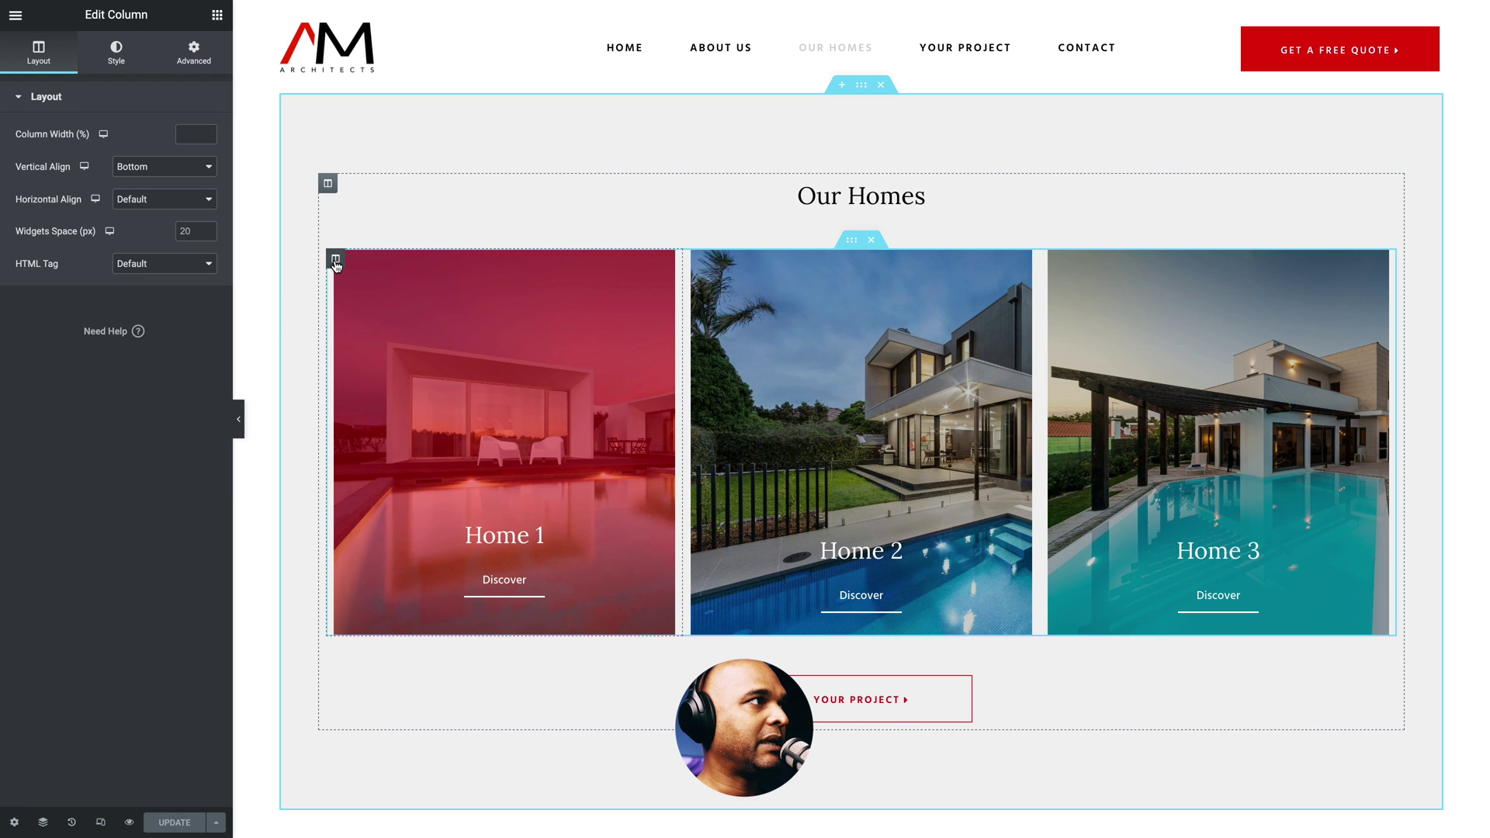
{"action": "left_click", "coordinate": [114, 64]}
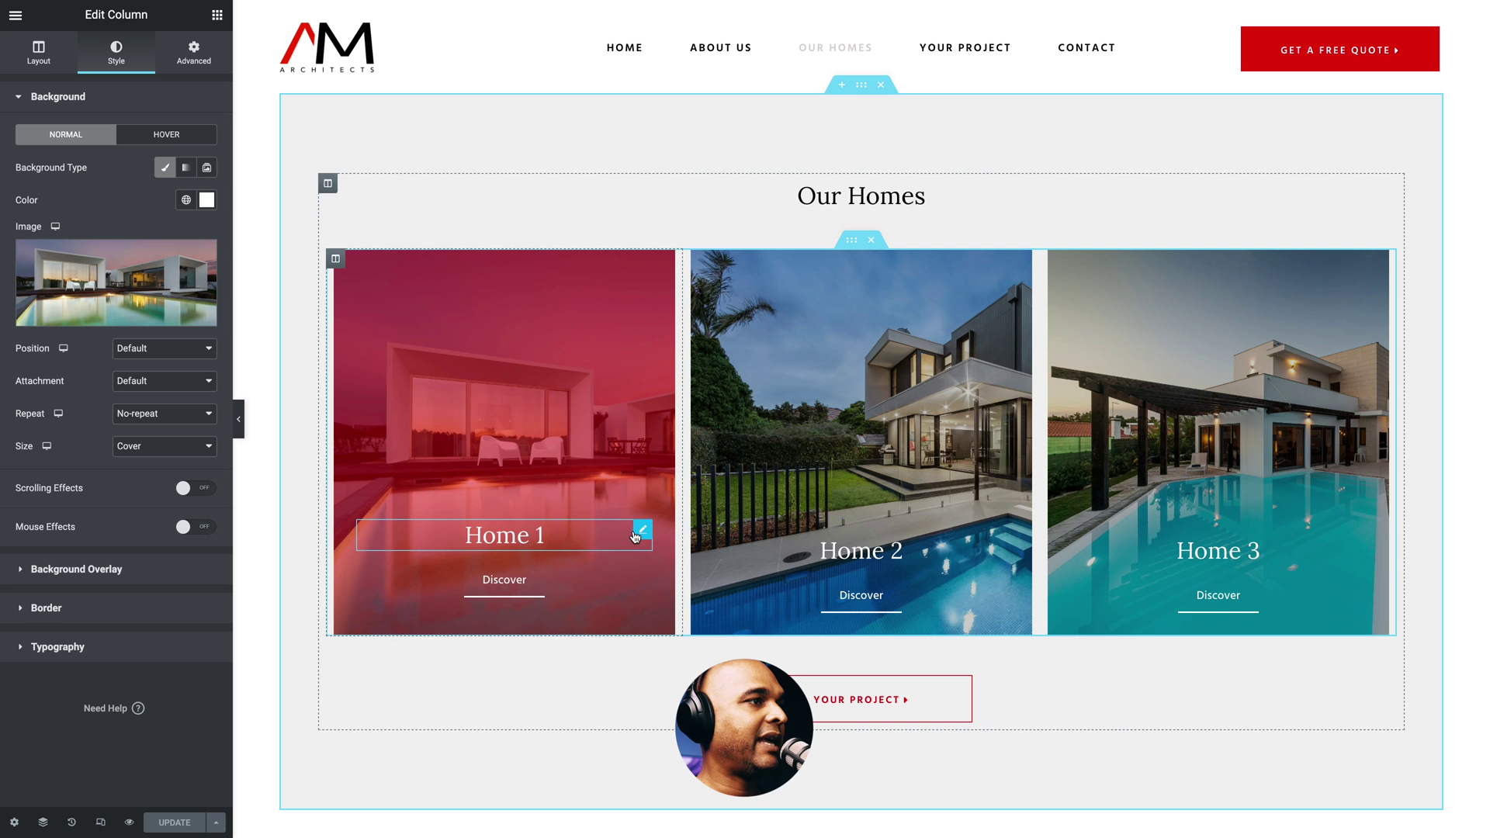
{"action": "scroll", "coordinate": [633, 536], "scroll_direction": "down", "scroll_amount": 1}
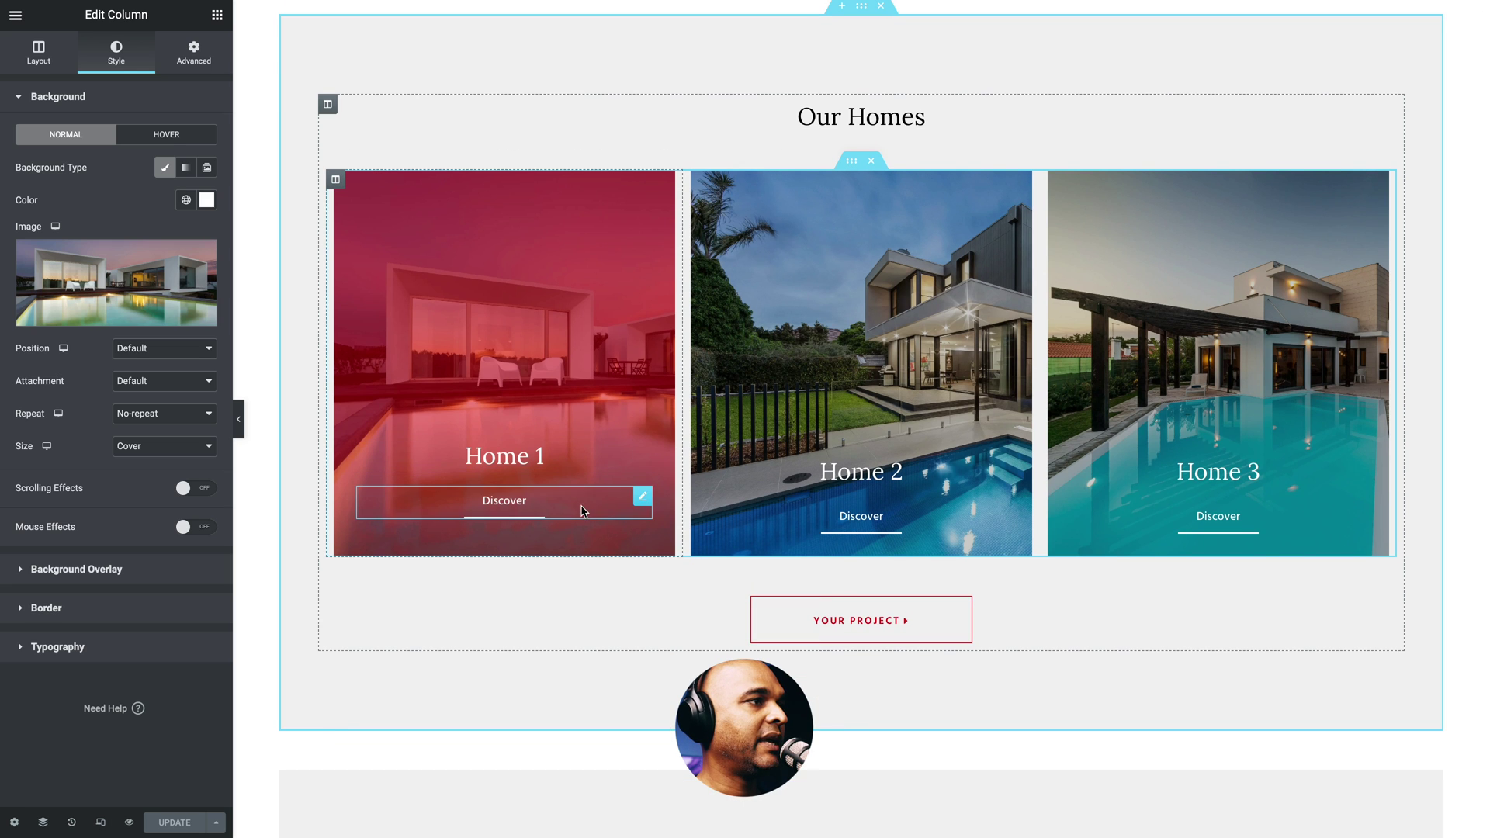
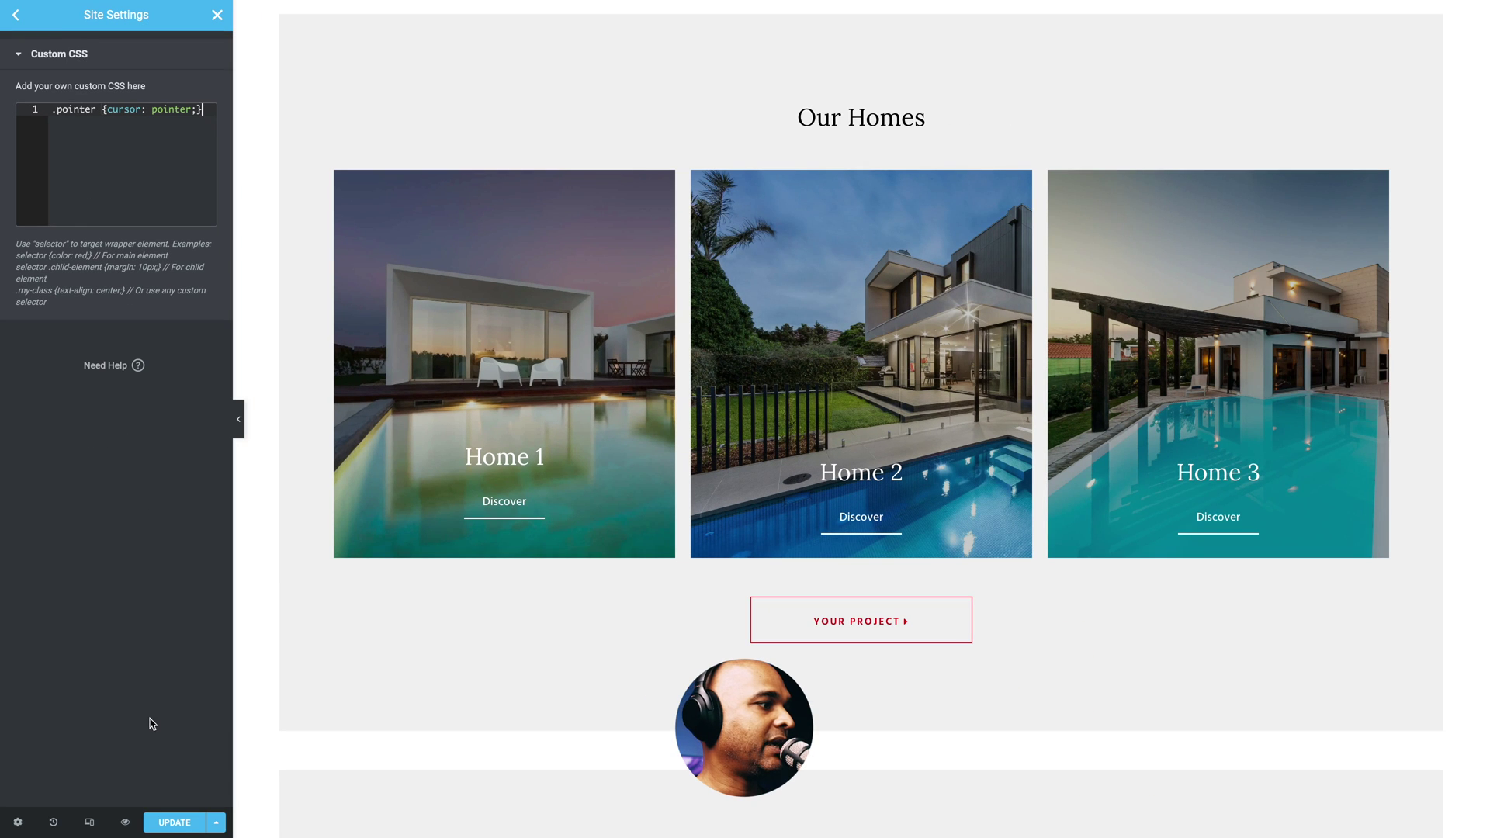
Save the site-wide custom CSS rule ".pointer {cursor: pointer;}" and close the site settings.
{"action": "left_click", "coordinate": [168, 828]}
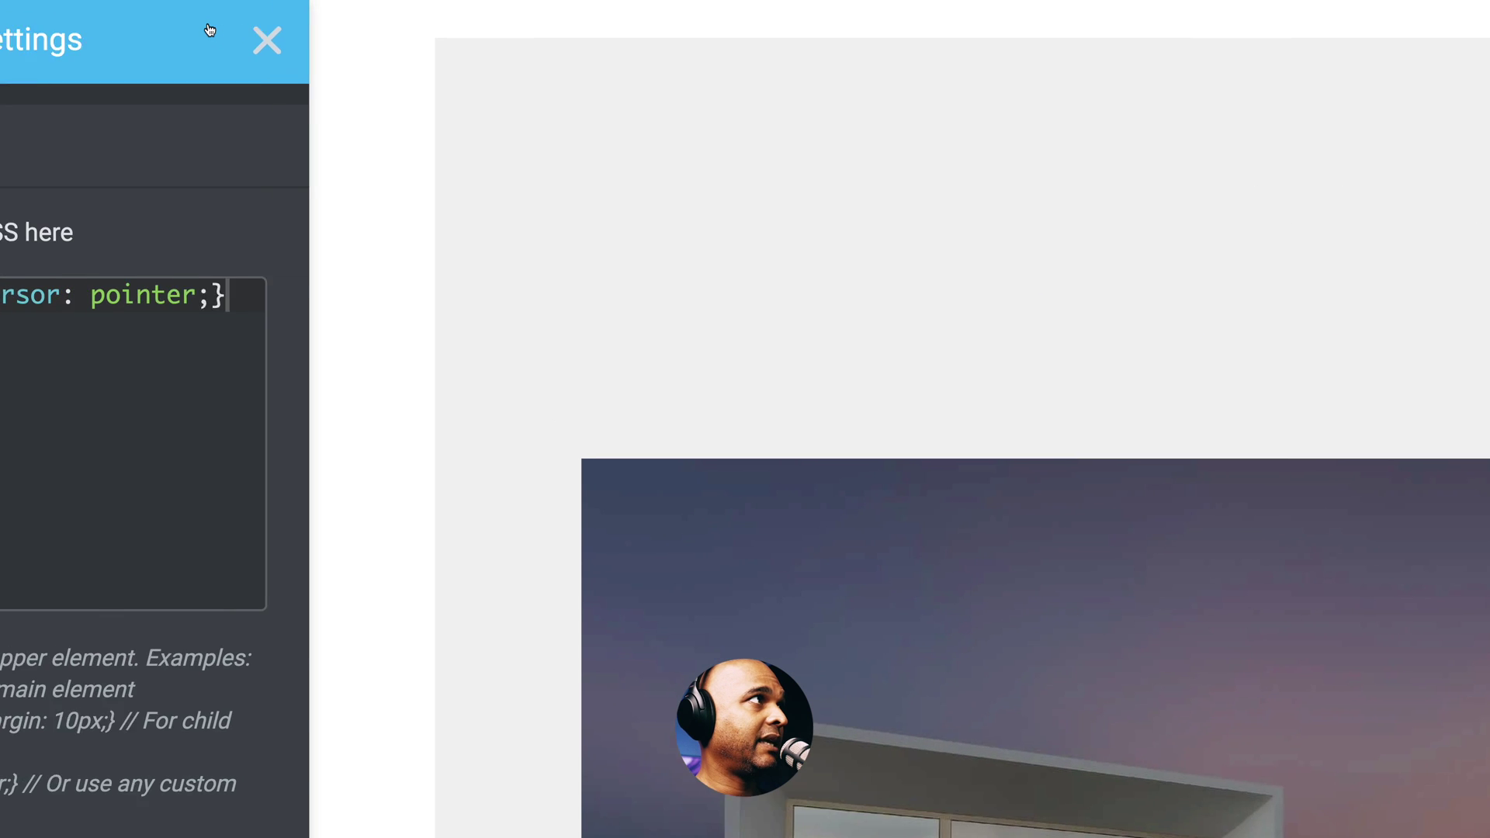
{"action": "left_click", "coordinate": [415, 41]}
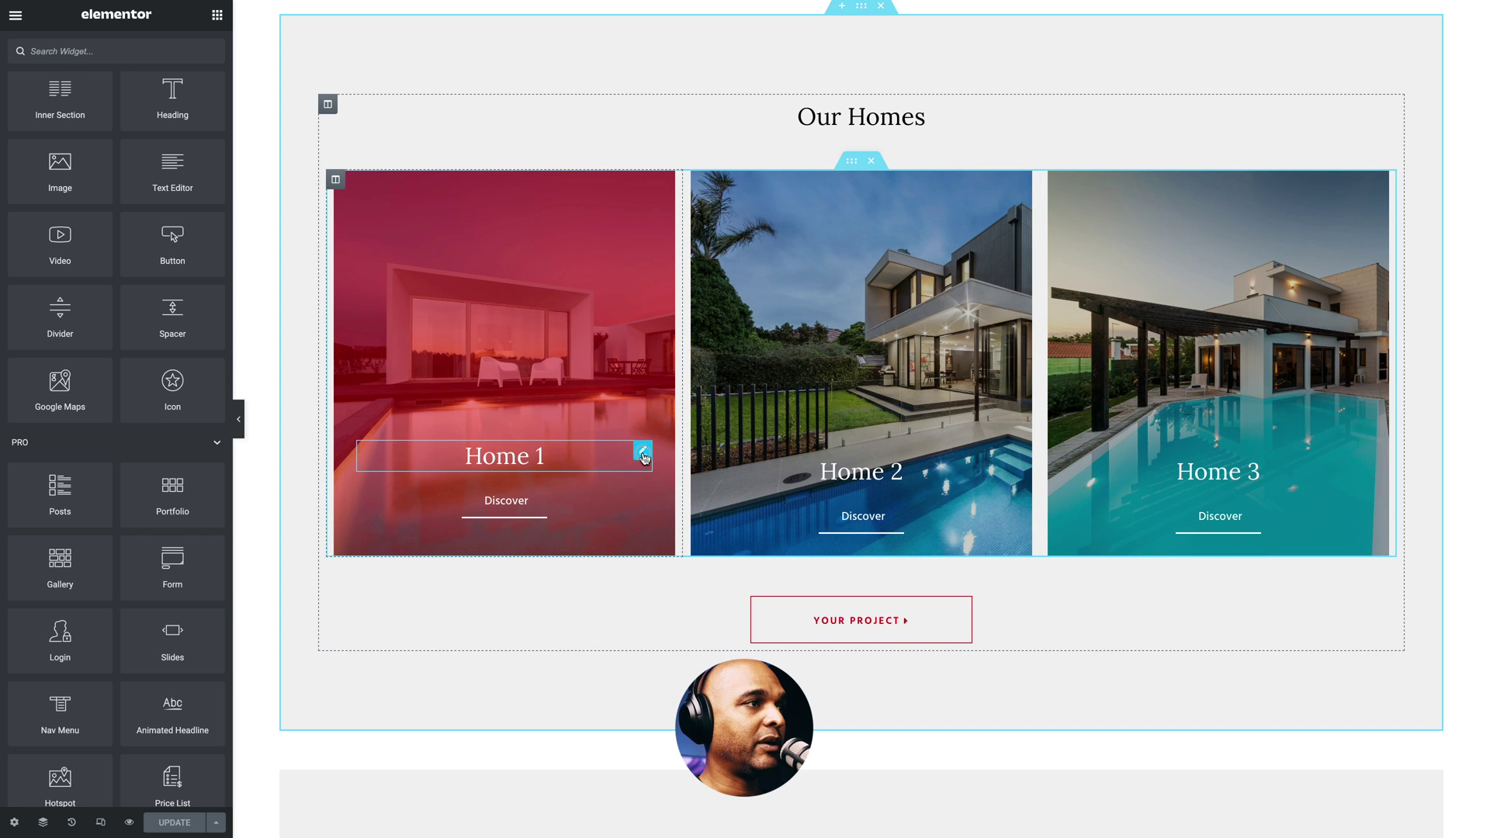
Open the Home 1 heading for editing and examine its title and link settings.
{"action": "left_click", "coordinate": [644, 453]}
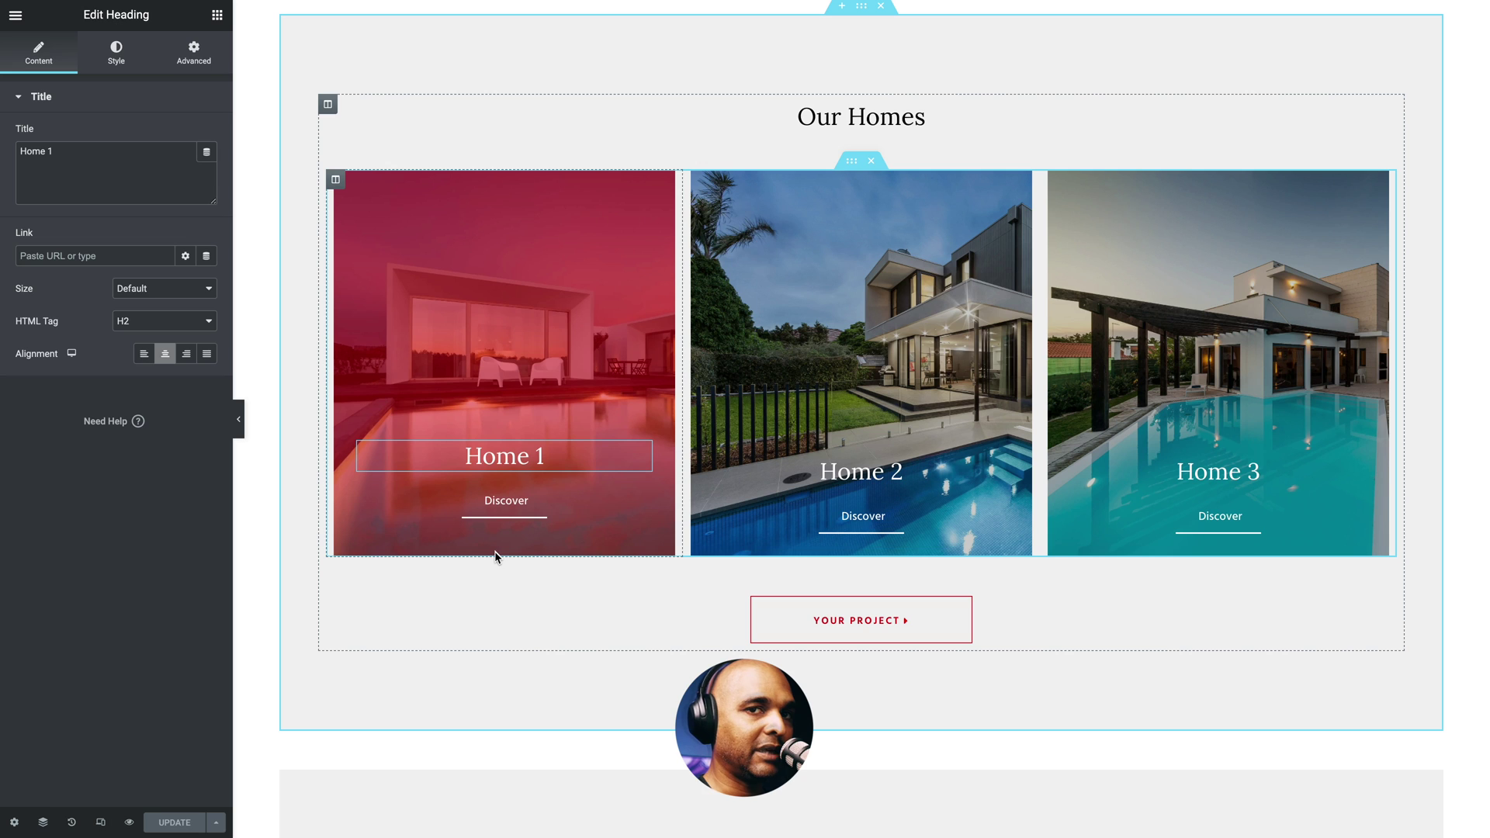
{"action": "triple_click", "coordinate": [527, 454]}
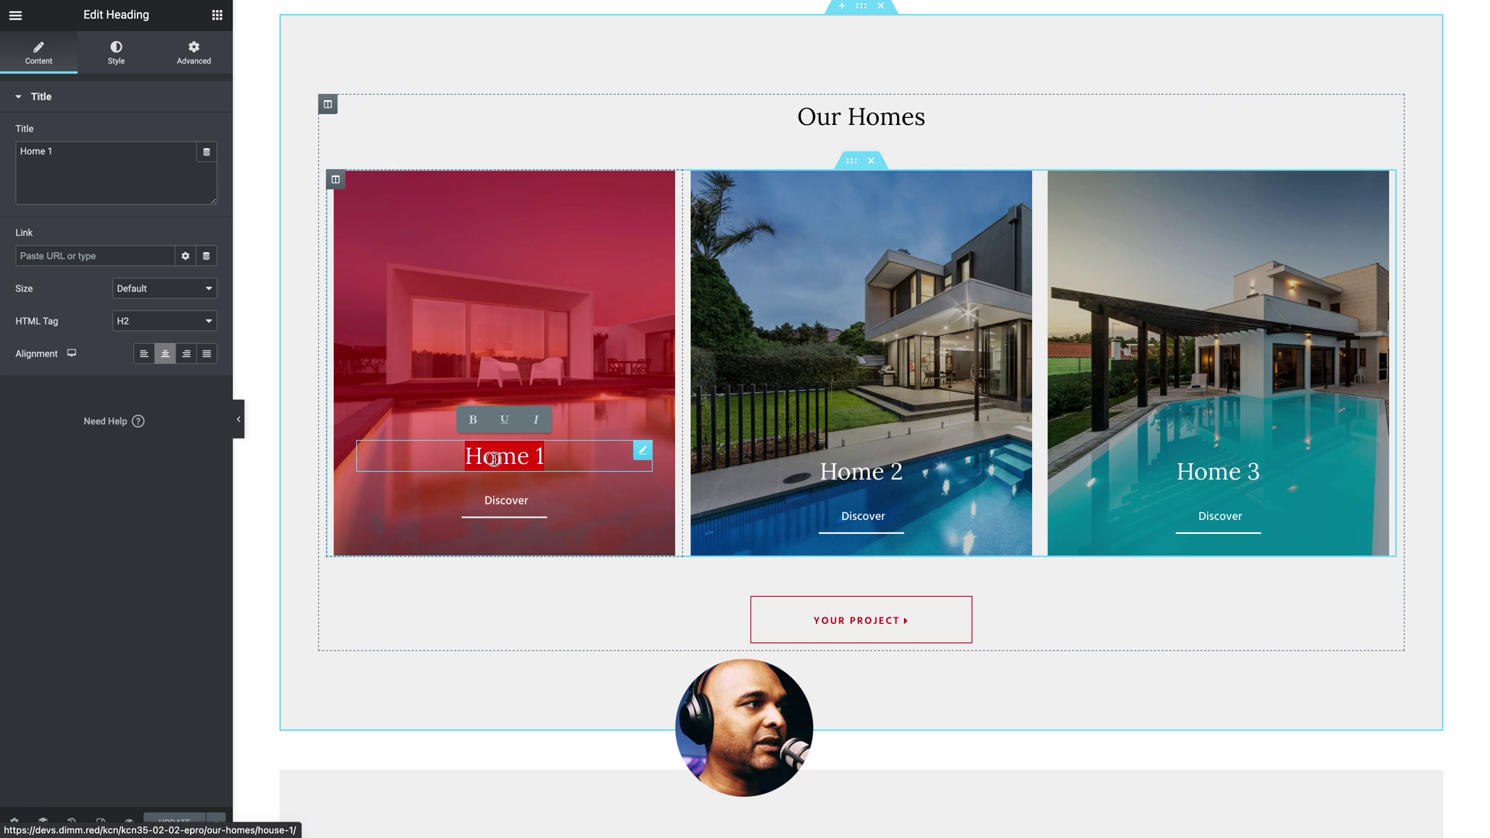
{"action": "triple_click", "coordinate": [539, 458]}
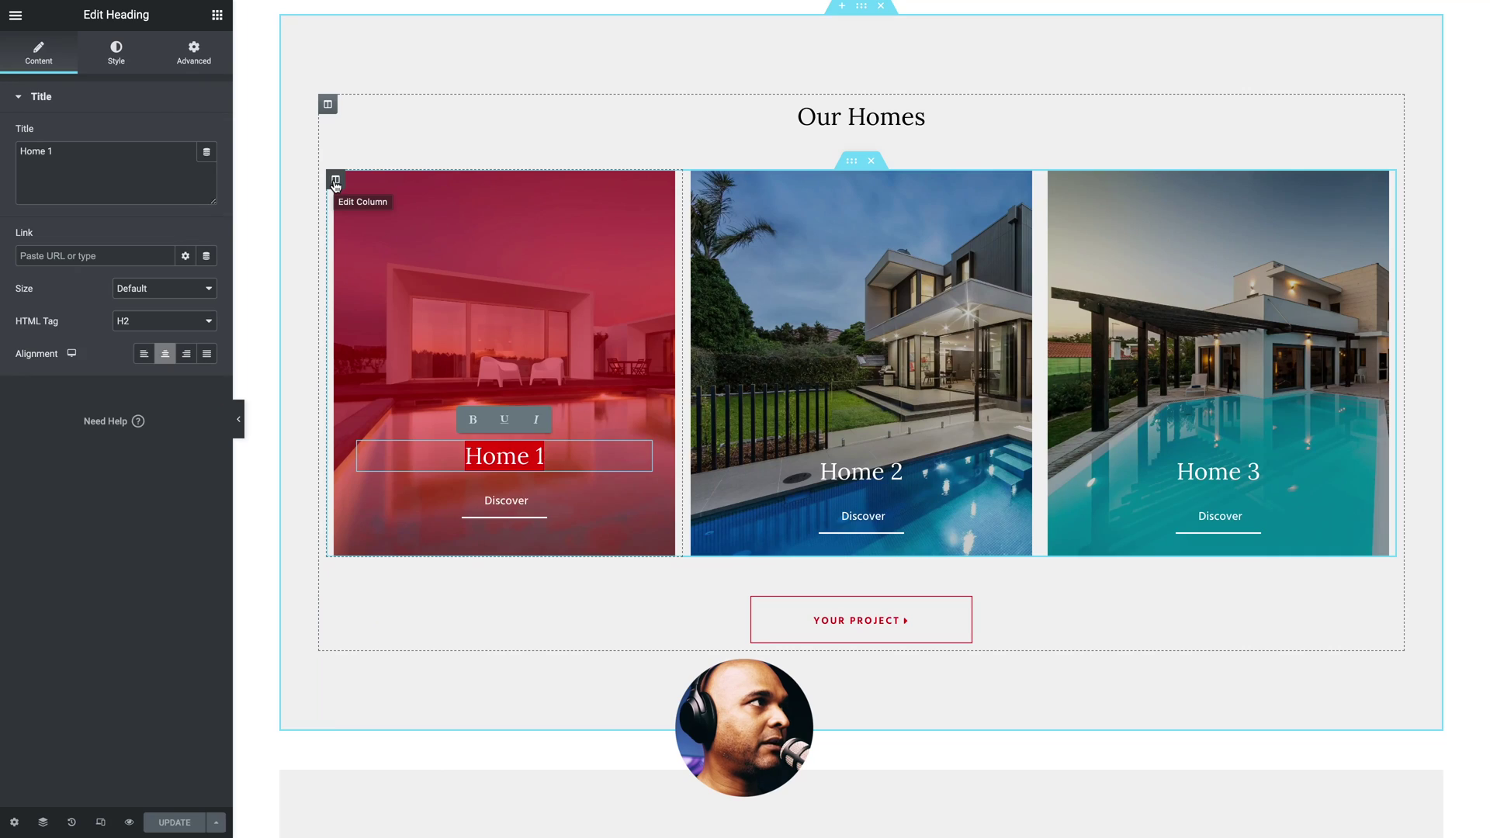
Assign the CSS classes "click-child pointer" to the Home 1 column and update the page.
{"action": "left_click", "coordinate": [337, 182]}
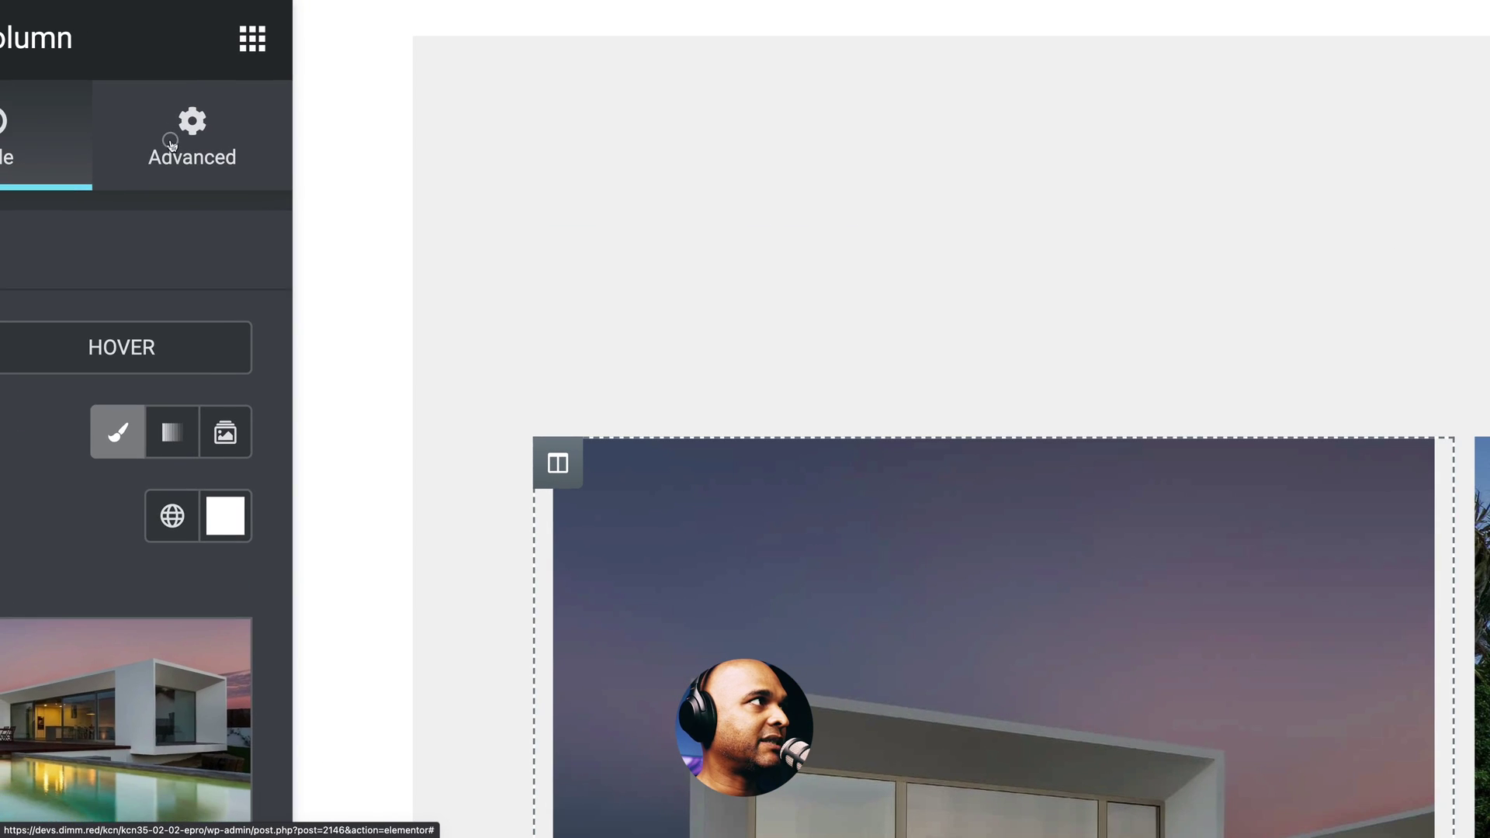
{"action": "left_click", "coordinate": [170, 143]}
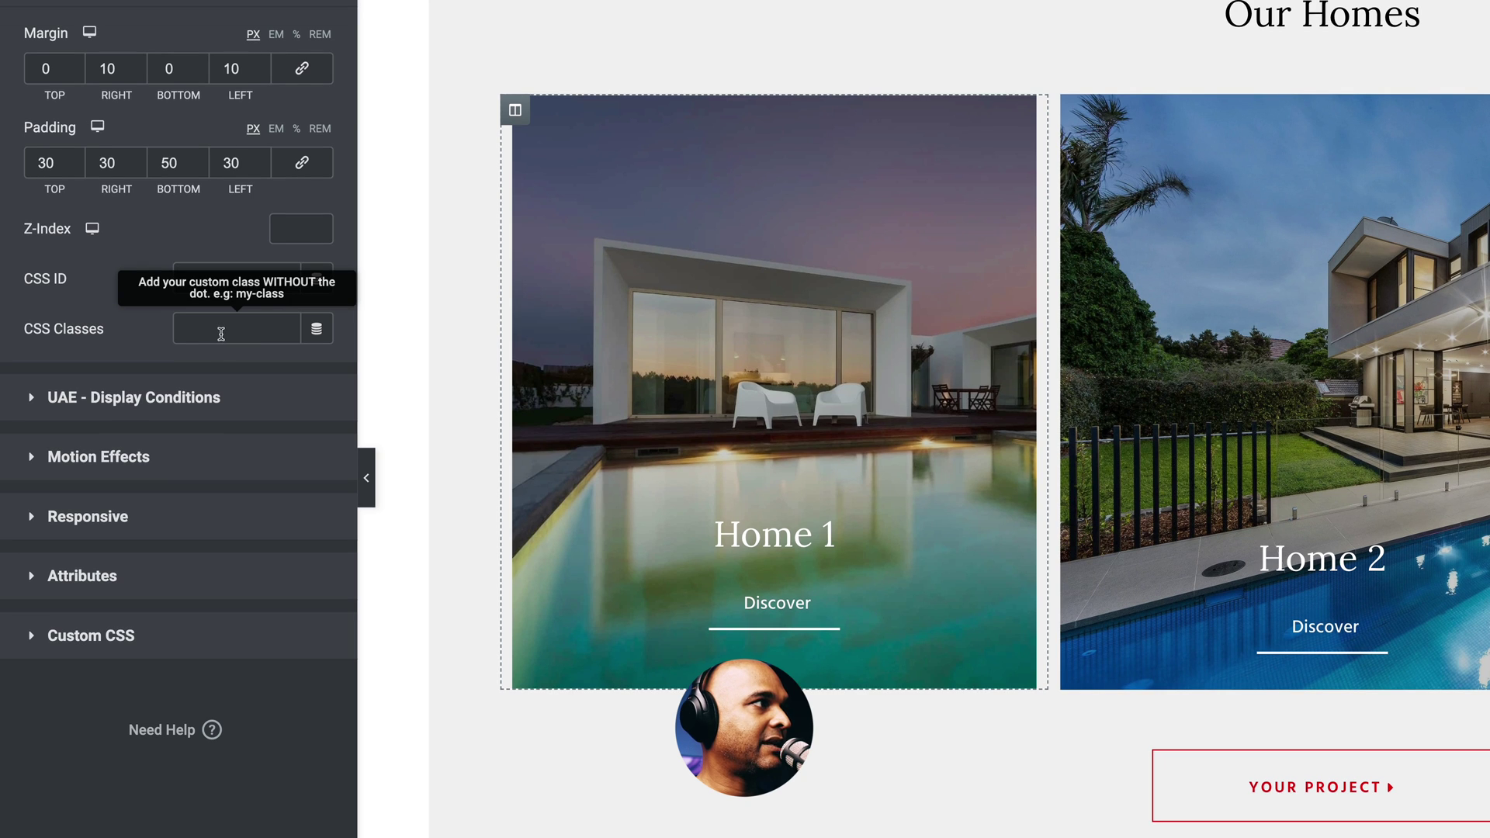
{"action": "left_click", "coordinate": [222, 333]}
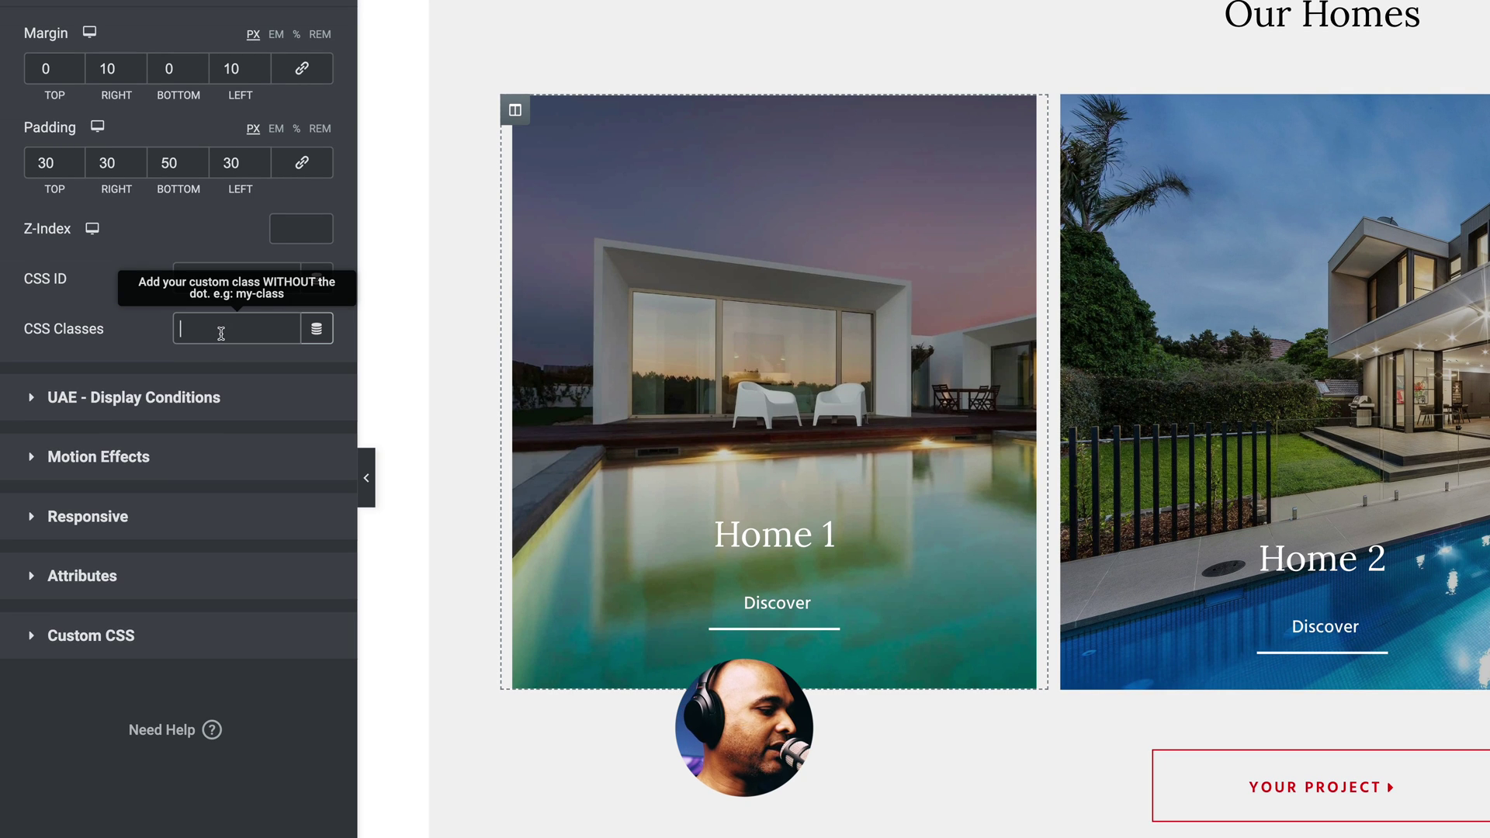
{"action": "type", "text": "click-child pointer"}
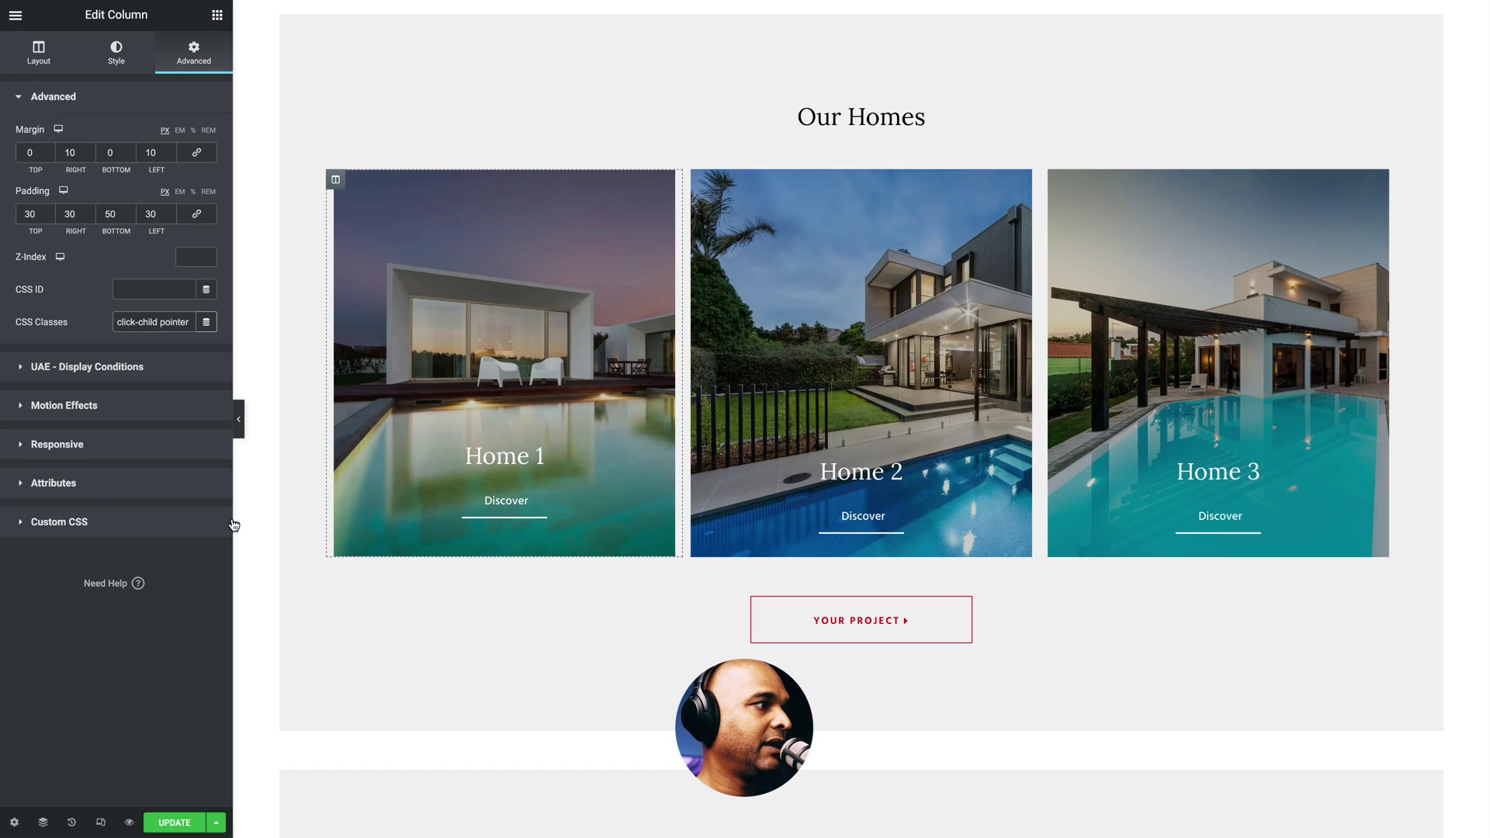
{"action": "left_click", "coordinate": [174, 823]}
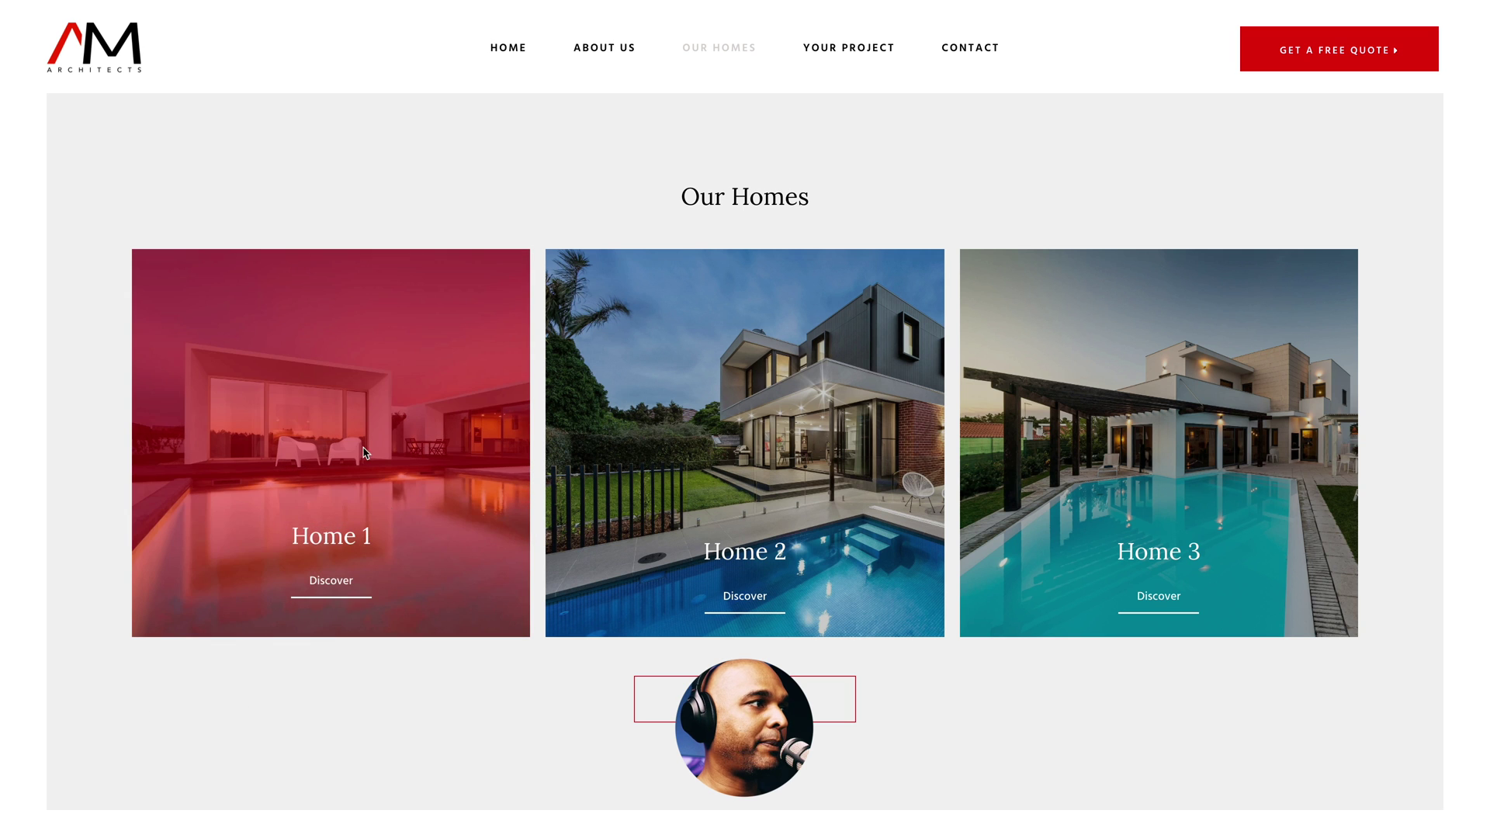
Test on the live page that the whole Home 1 column opens its linked page, and return to Our Homes.
{"action": "left_click", "coordinate": [249, 354]}
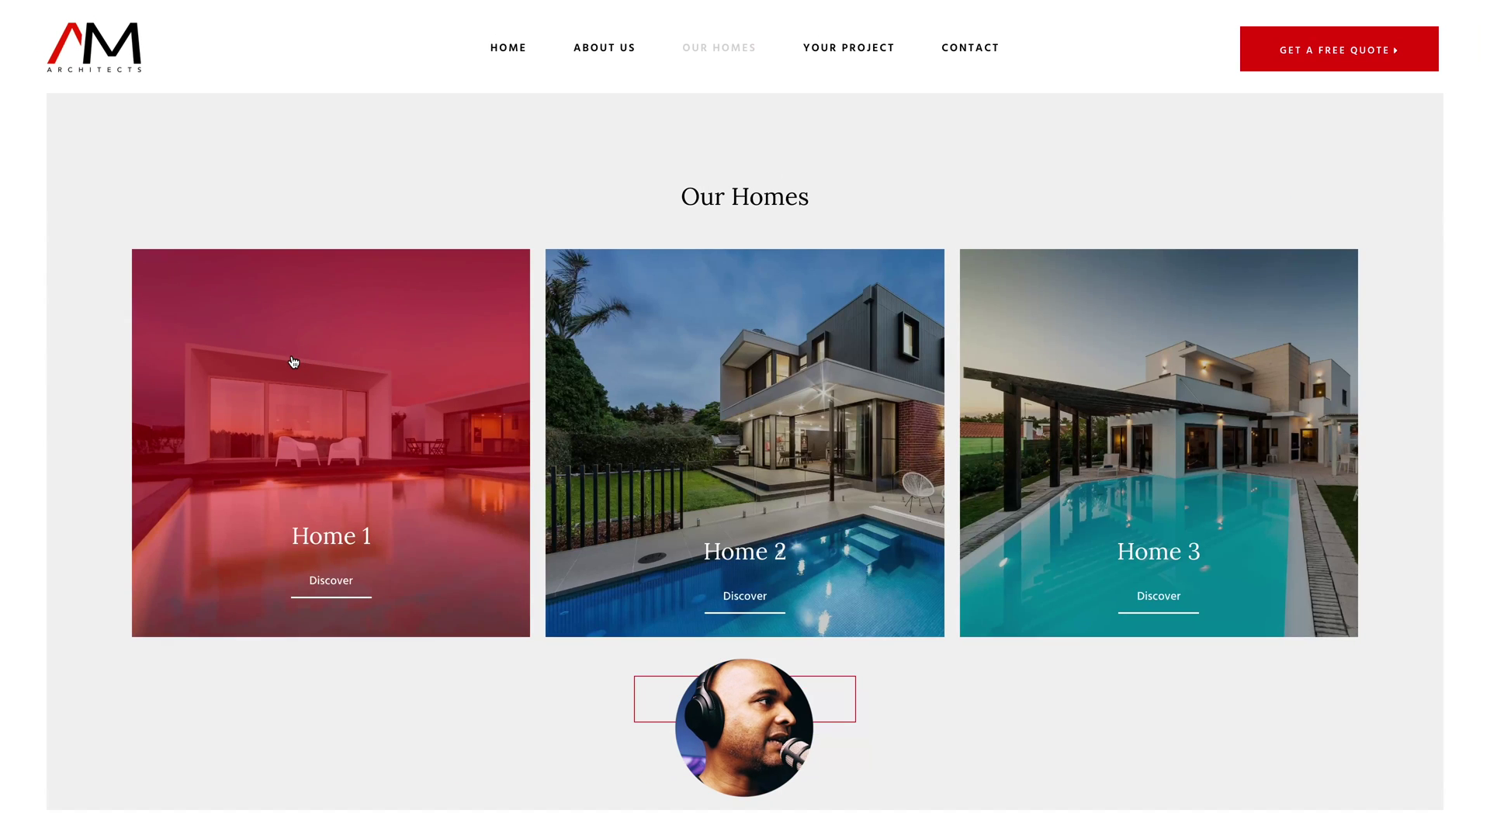
{"action": "left_click", "coordinate": [456, 307]}
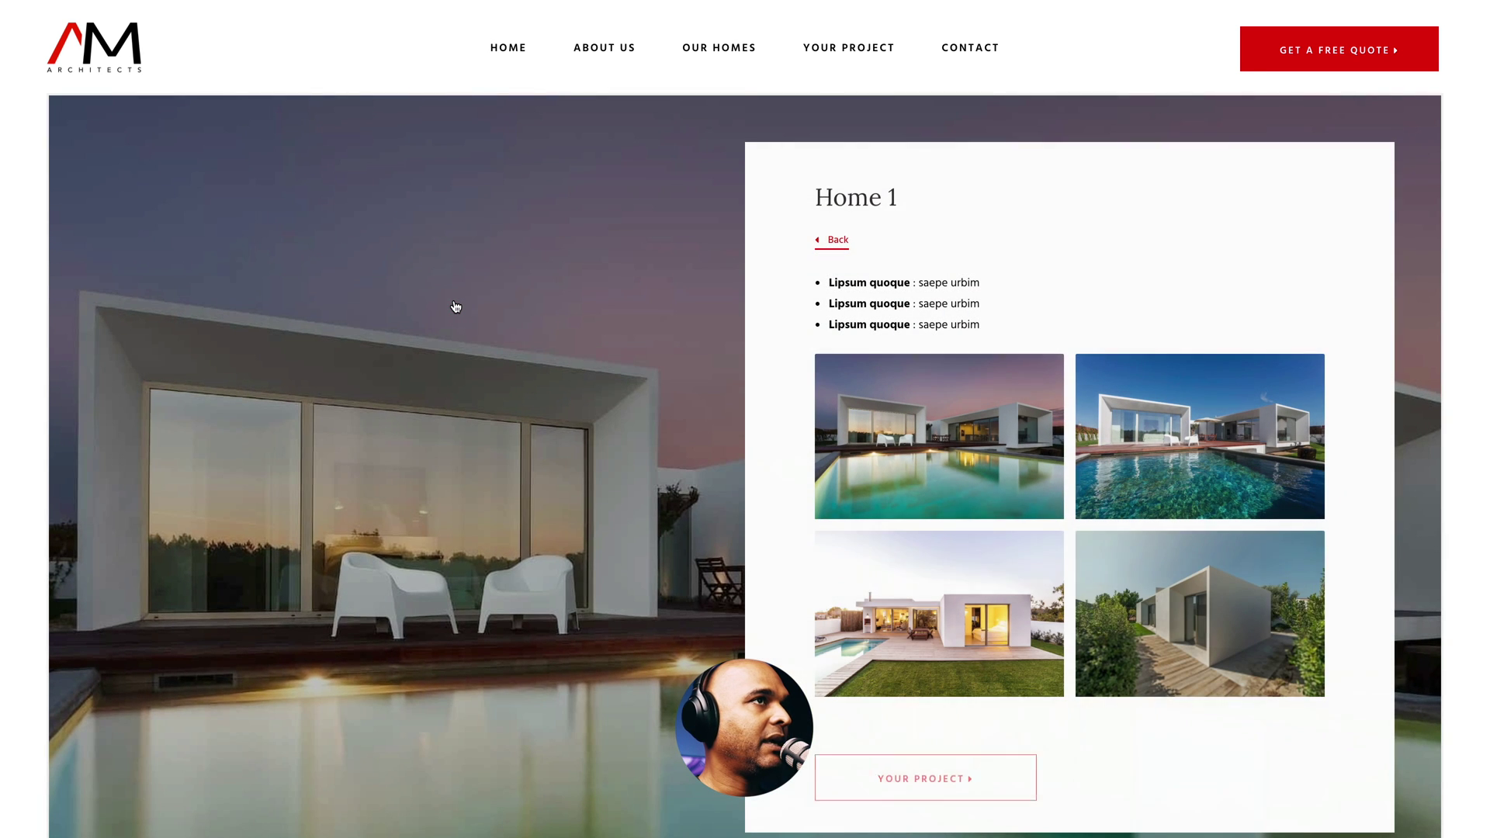
{"action": "left_click", "coordinate": [830, 238]}
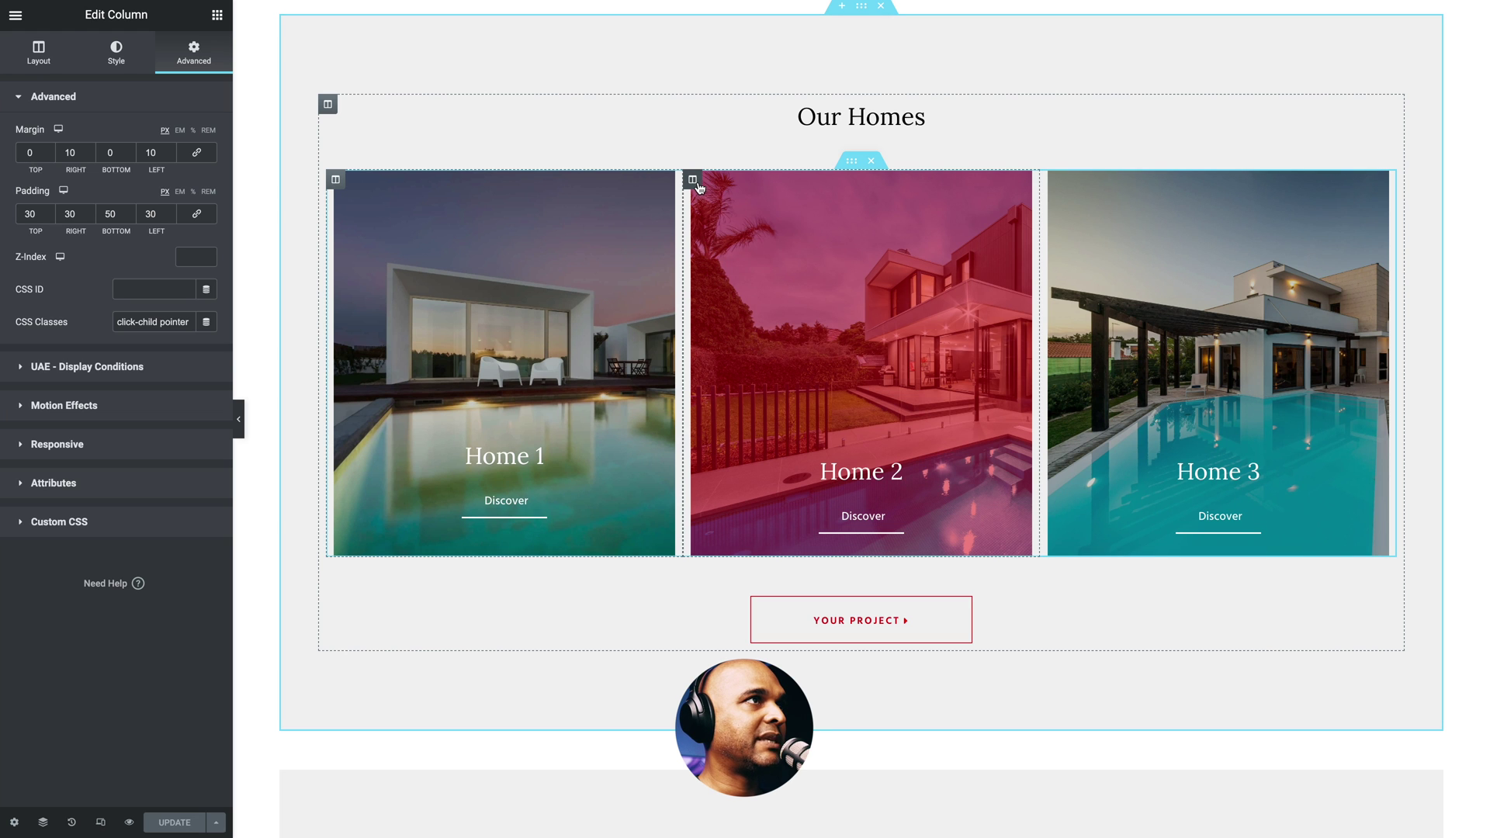
Assign the CSS classes "click-child pointer" to the Home 2 column.
{"action": "left_click", "coordinate": [694, 180]}
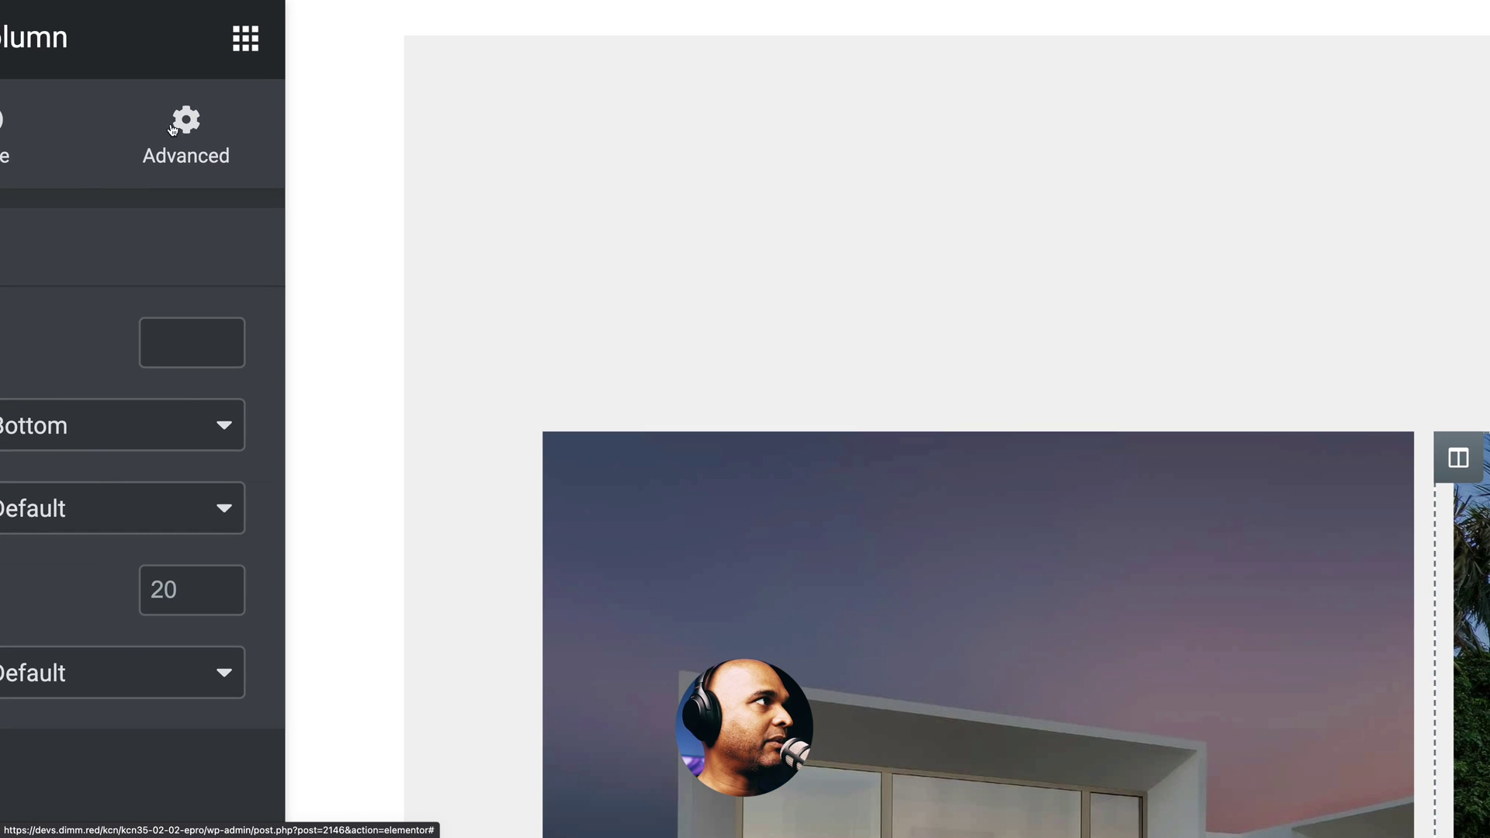
{"action": "left_click", "coordinate": [187, 53]}
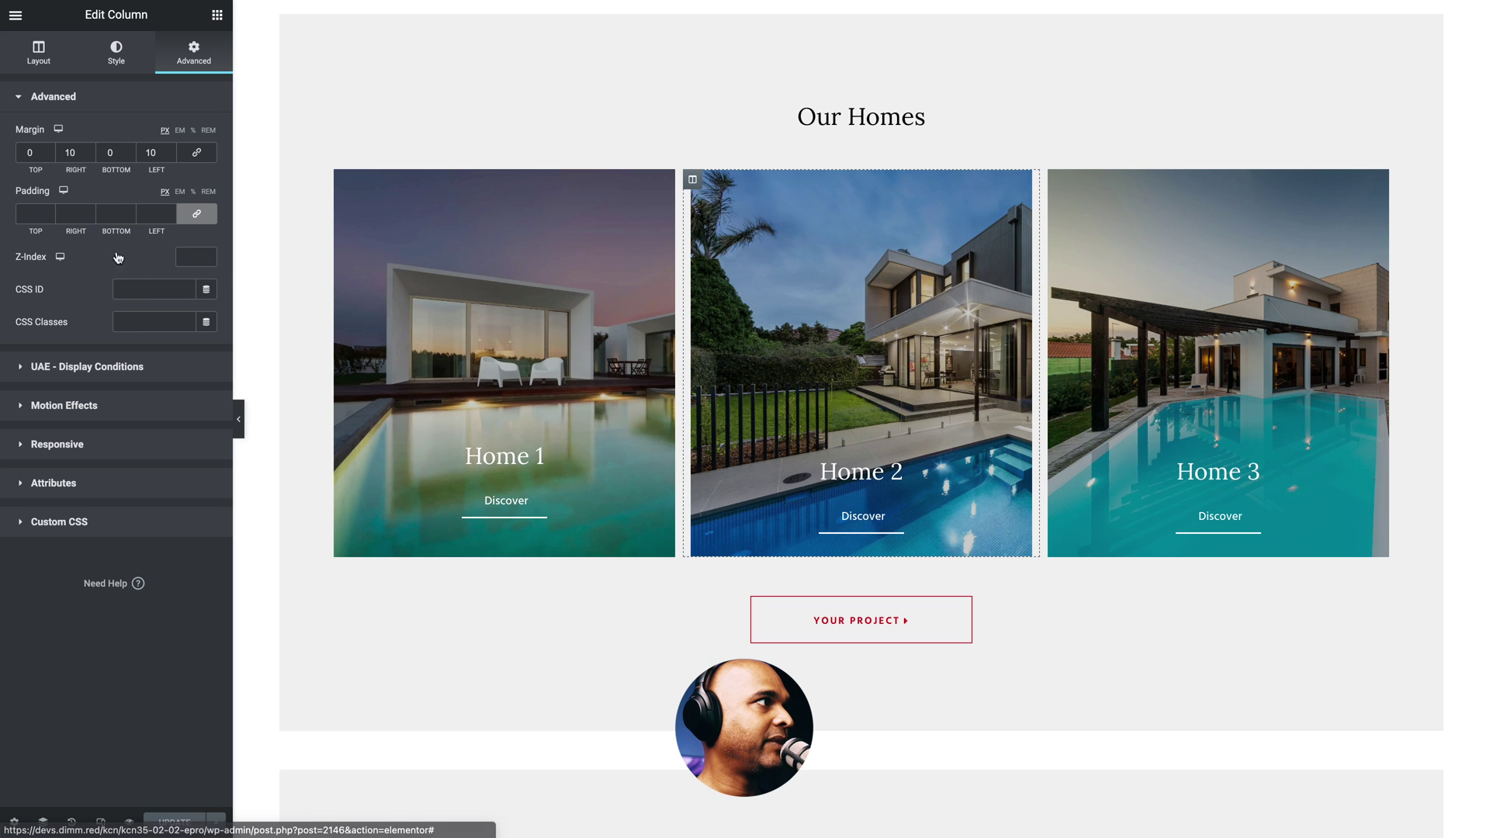
{"action": "left_click", "coordinate": [27, 826]}
{"action": "type", "text": "click-child pointer"}
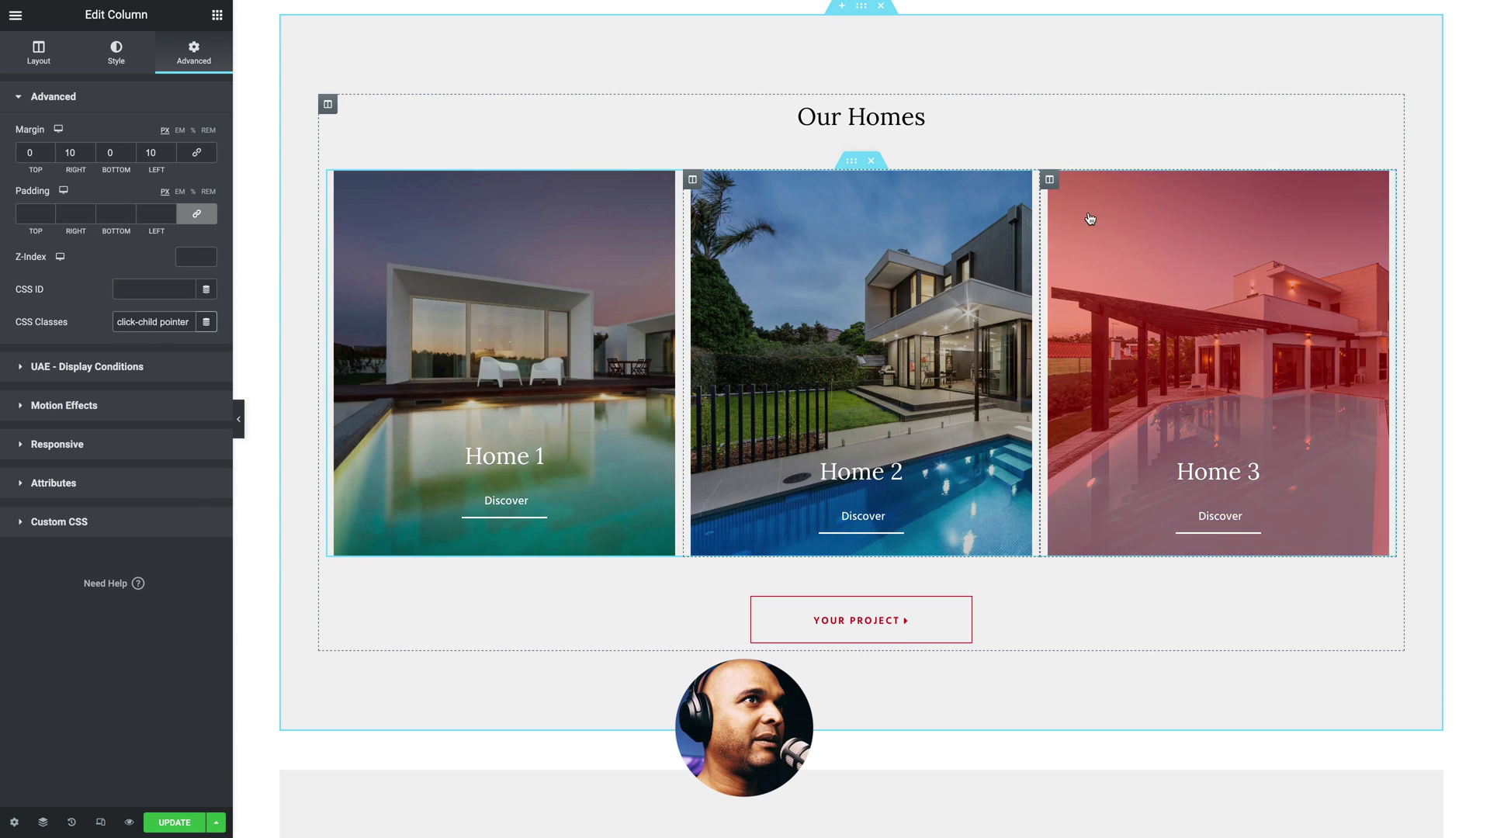
Assign the CSS classes "click-child pointer" to the Home 3 column and update the page.
{"action": "left_click", "coordinate": [1049, 179]}
{"action": "left_click", "coordinate": [194, 53]}
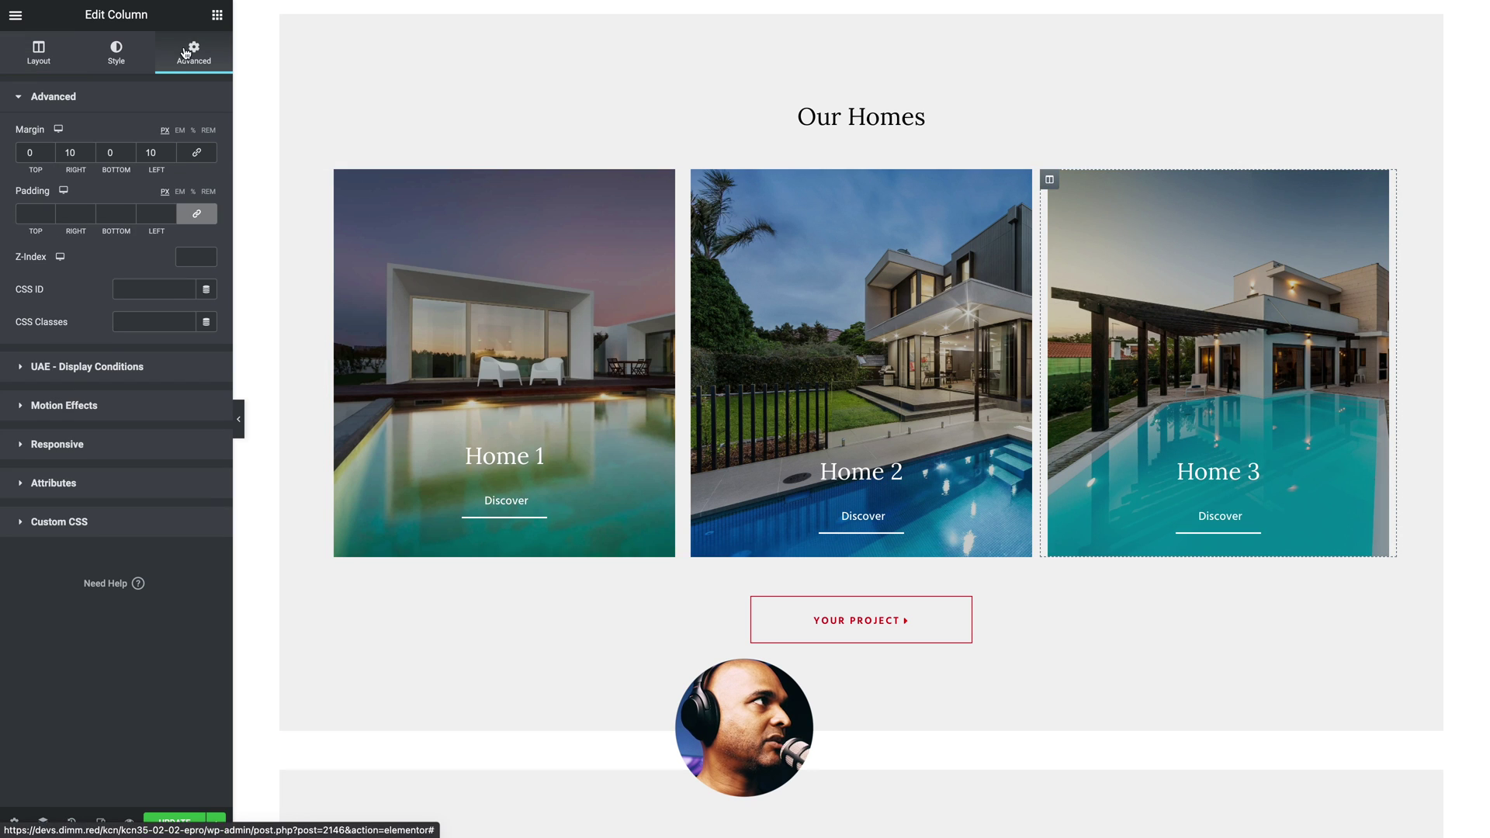
{"action": "left_click", "coordinate": [129, 319]}
{"action": "type", "text": "click-child pointer"}
{"action": "left_click", "coordinate": [174, 821]}
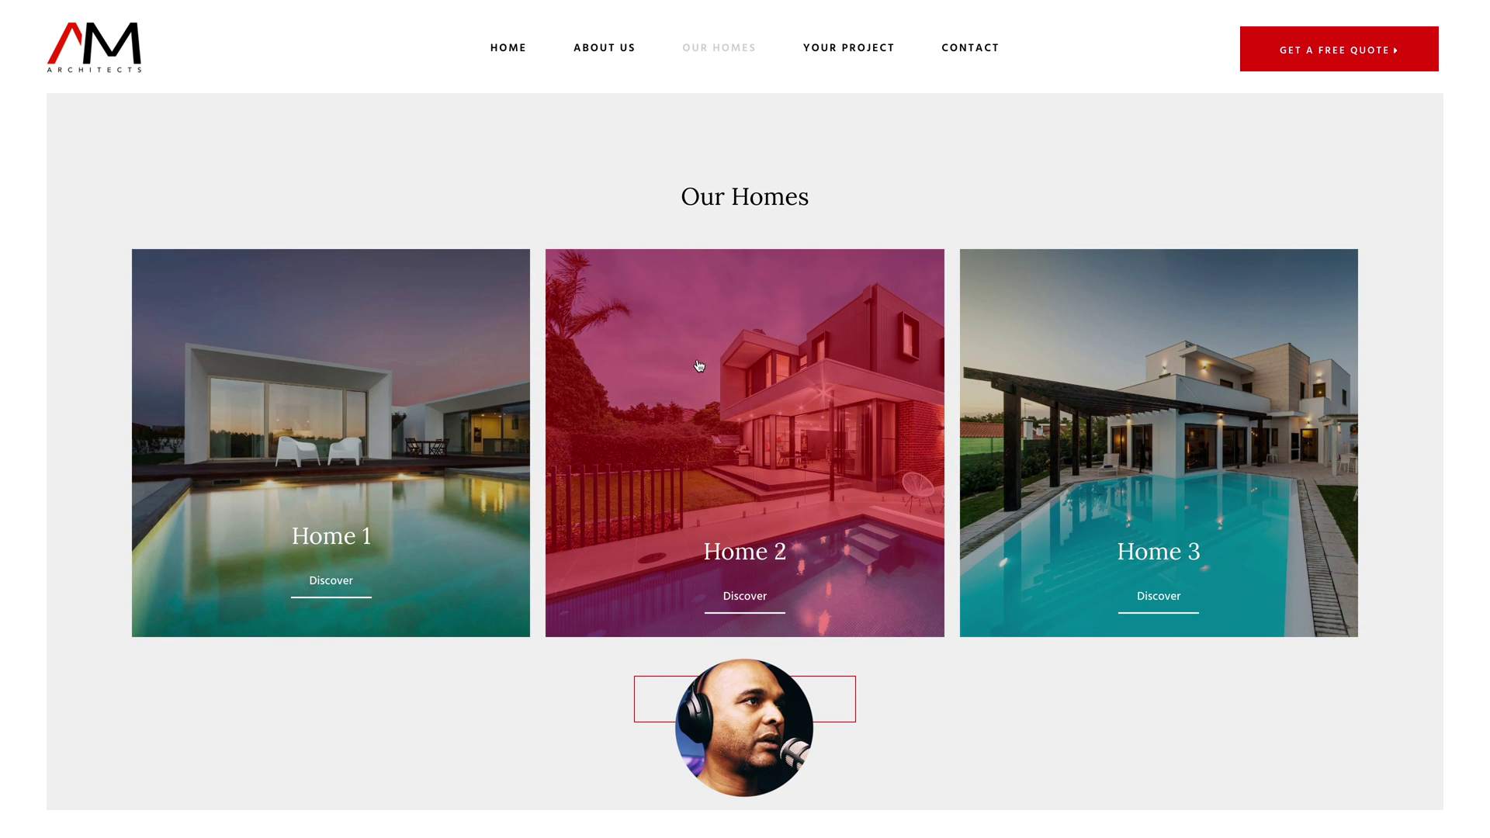
Test the Home 2 and Home 3 columns as links on the live page and return to Our Homes.
{"action": "left_click", "coordinate": [681, 308]}
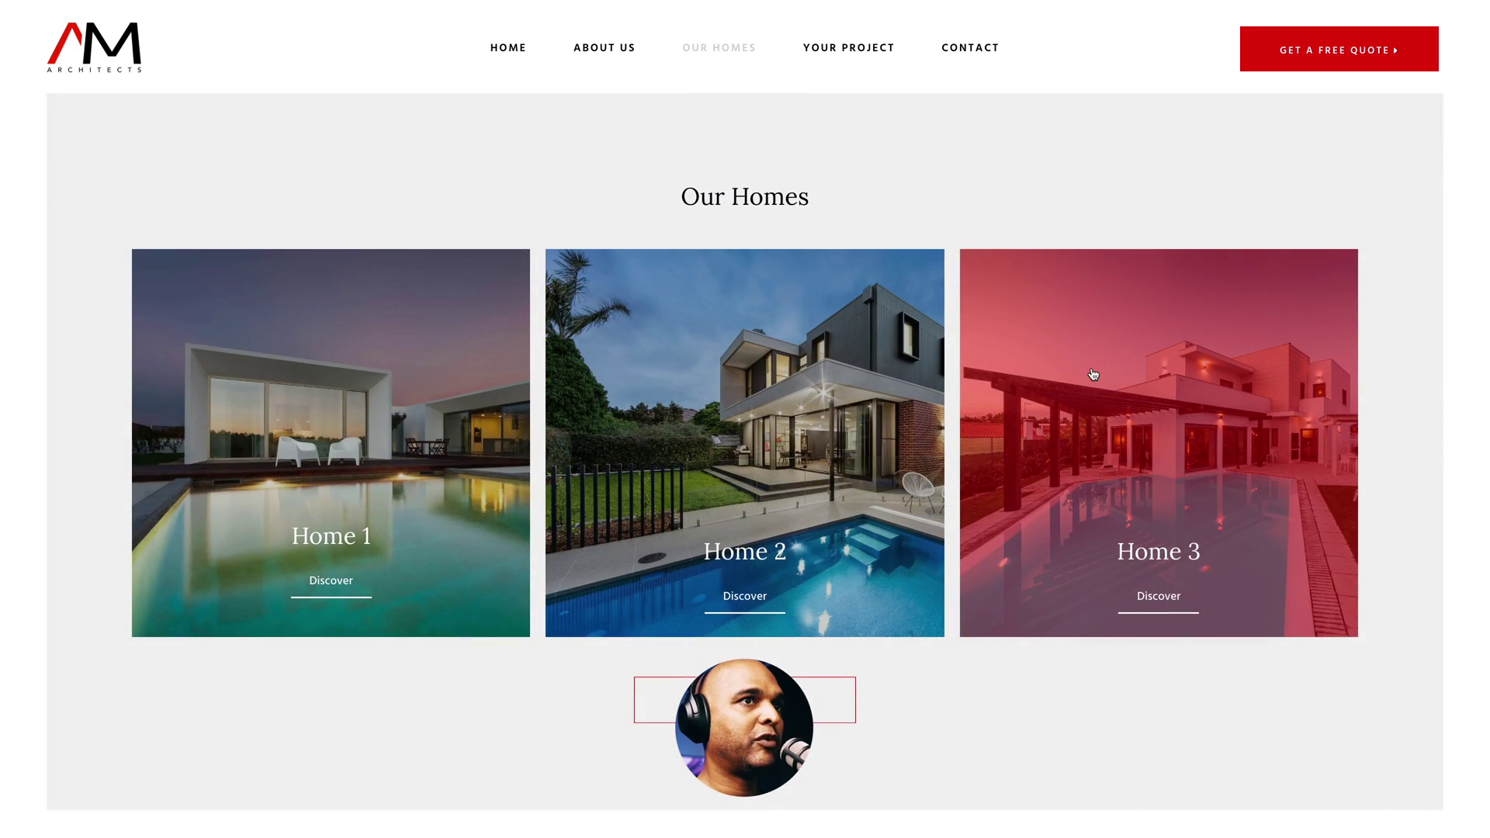
{"action": "left_click", "coordinate": [1093, 375]}
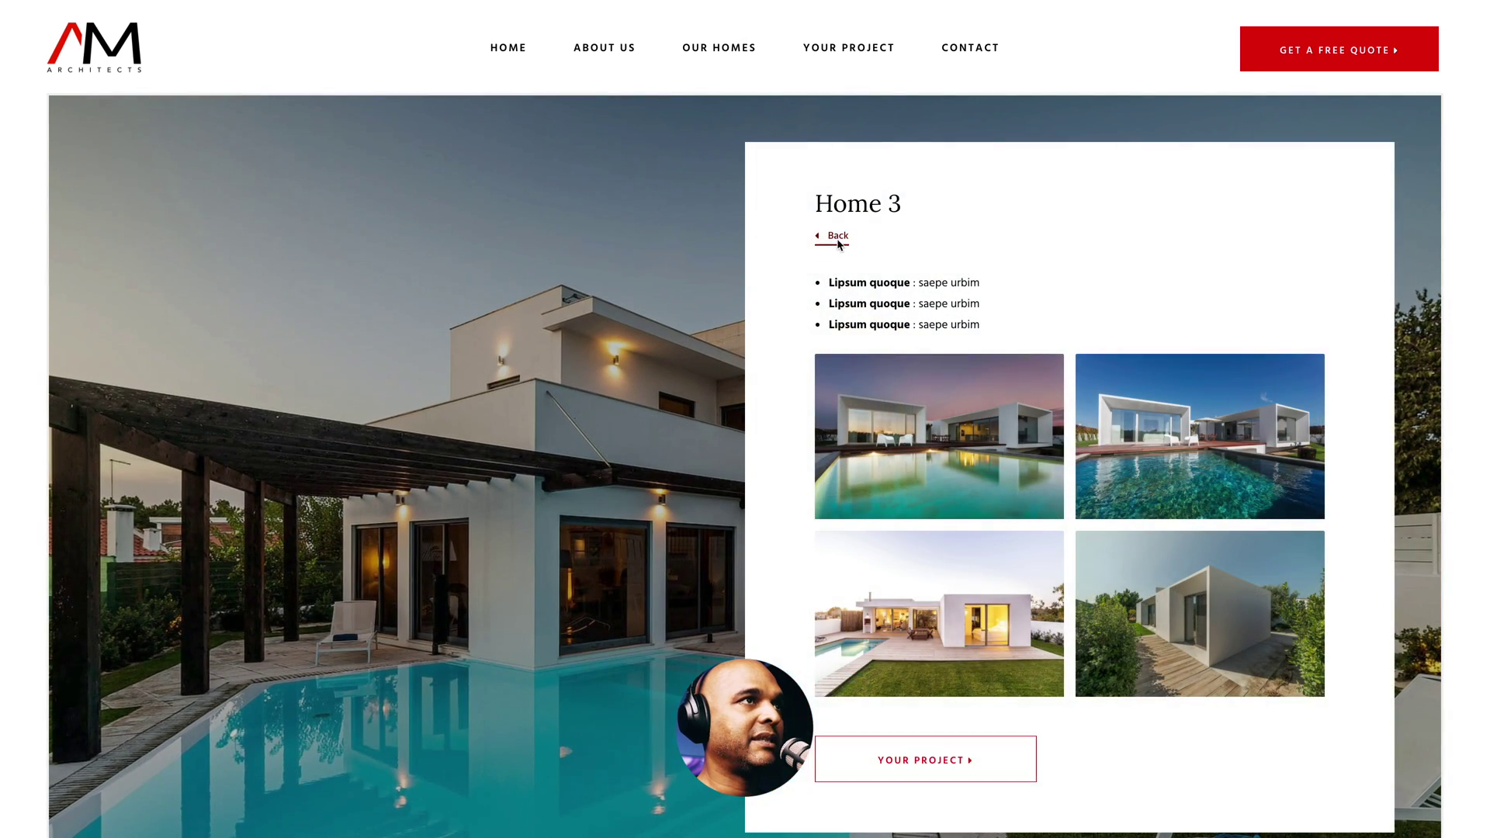
{"action": "left_click", "coordinate": [839, 241]}
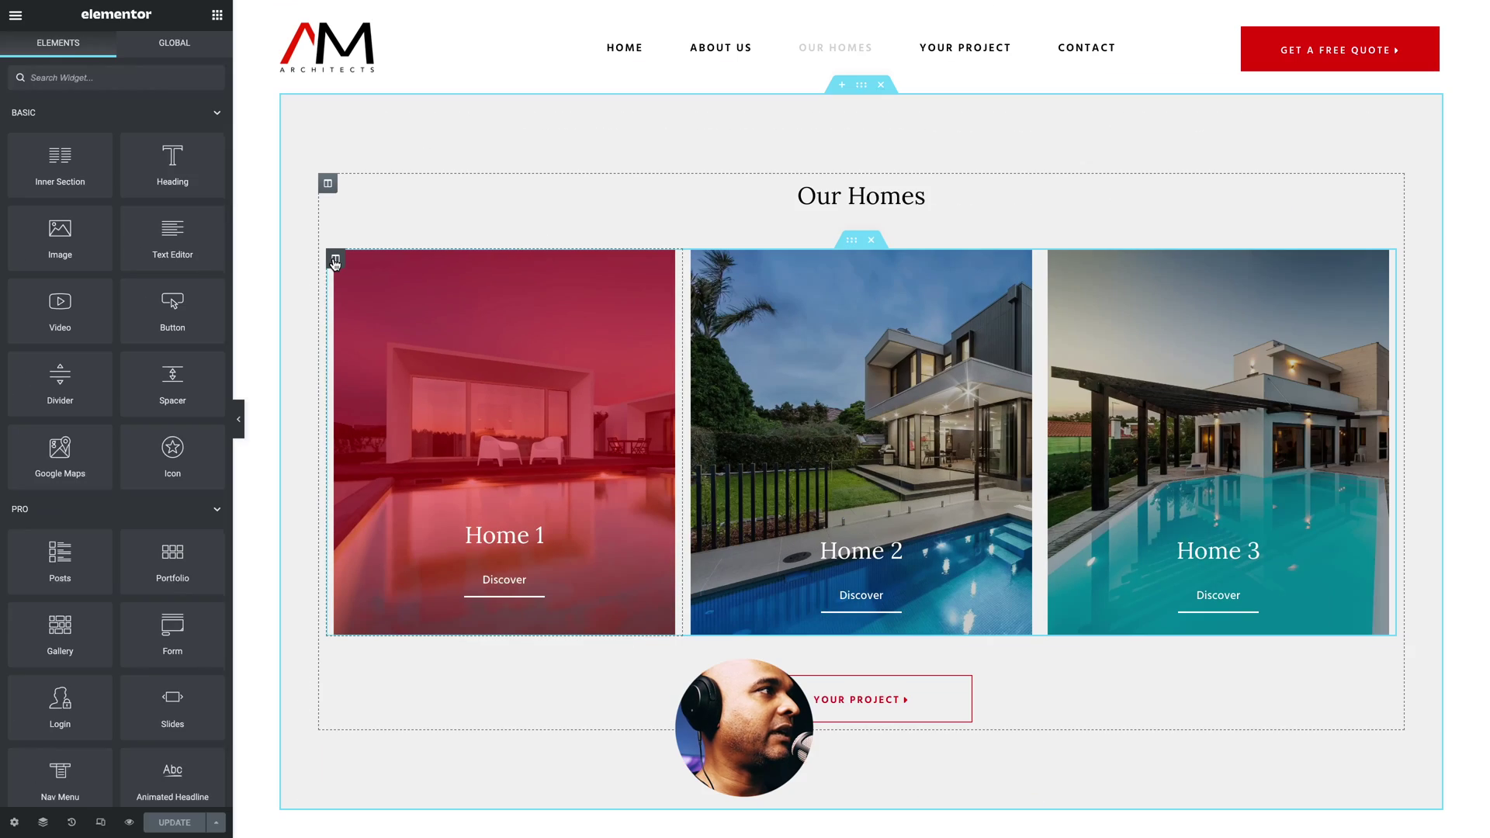
Show the page structure in the Navigator and expand the first section down to the columns of its inner section.
{"action": "left_click", "coordinate": [336, 261]}
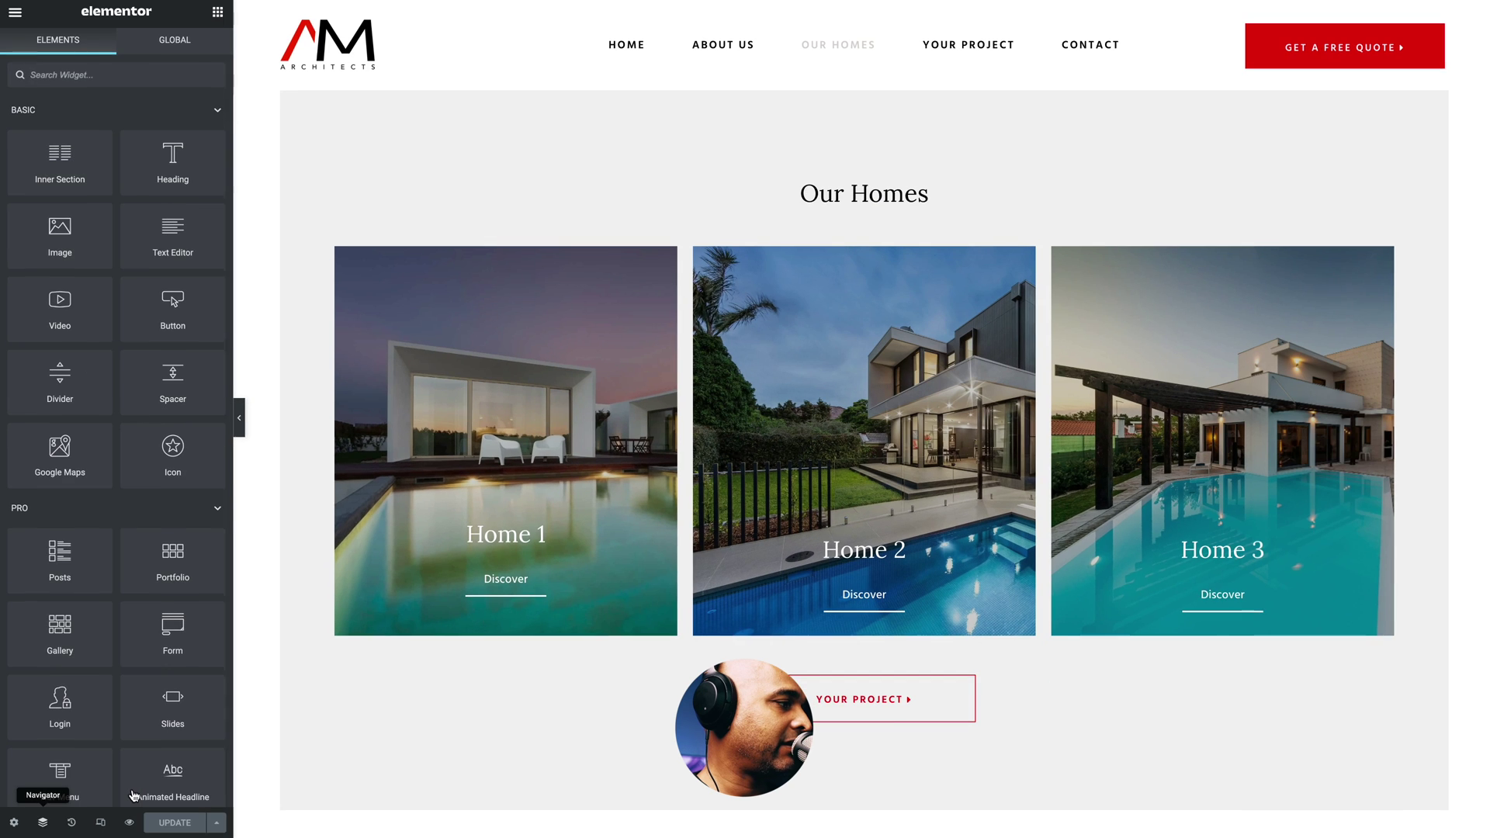
{"action": "left_click", "coordinate": [129, 792]}
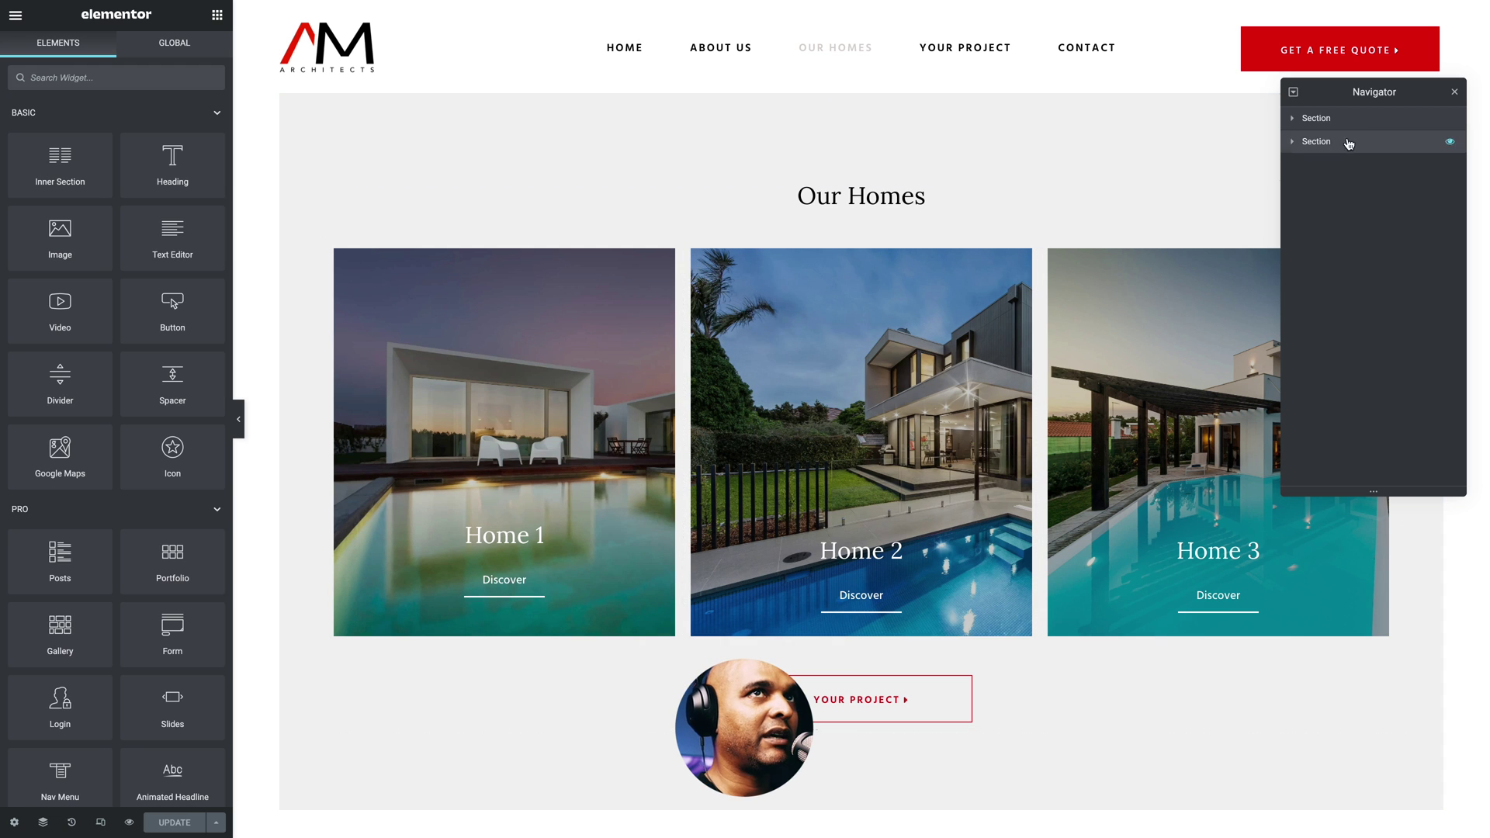
{"action": "left_click_drag", "start_coordinate": [1366, 92], "coordinate": [1300, 242]}
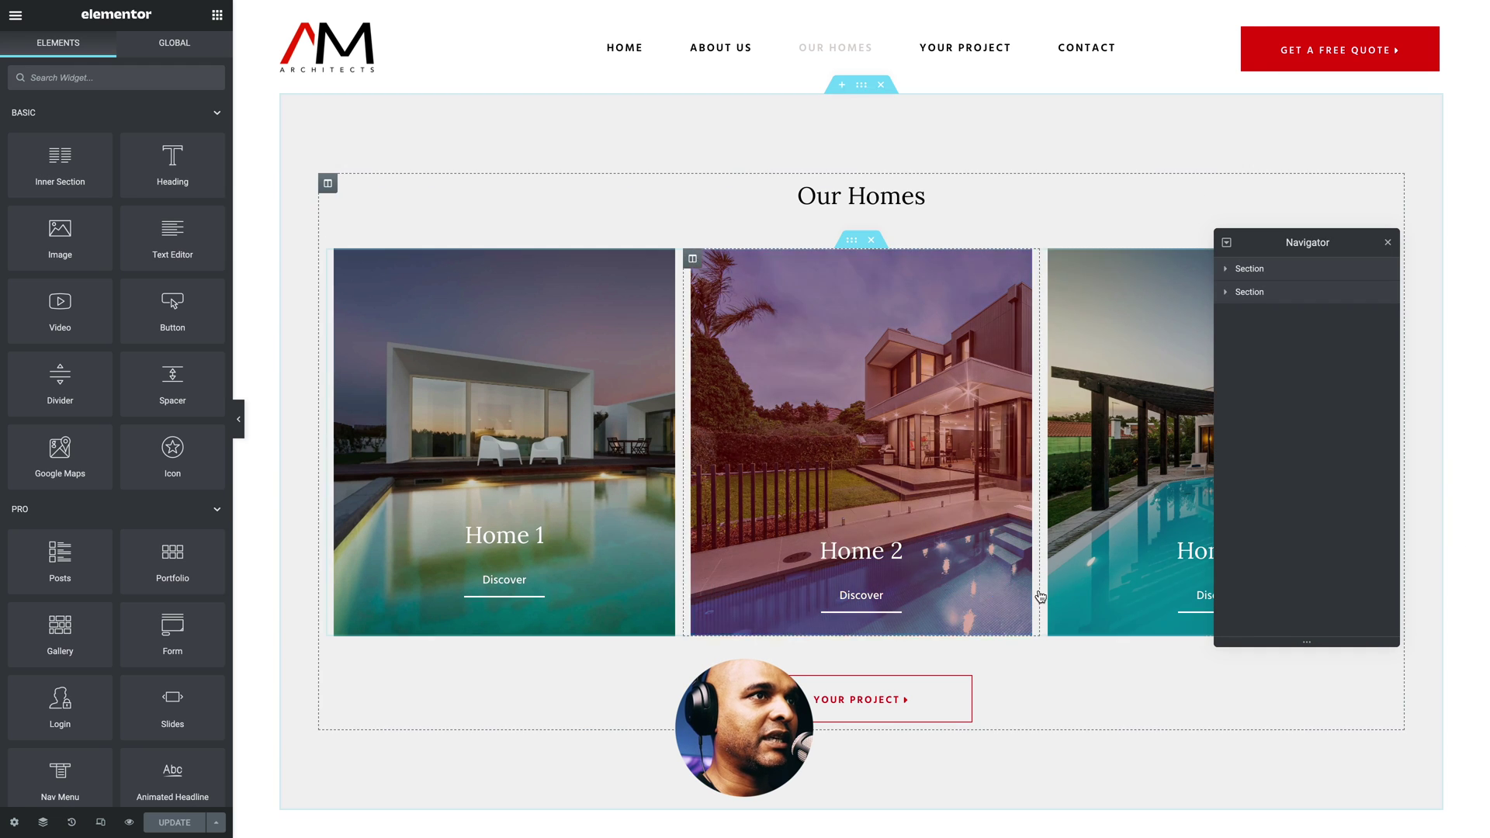
{"action": "left_click", "coordinate": [1226, 271]}
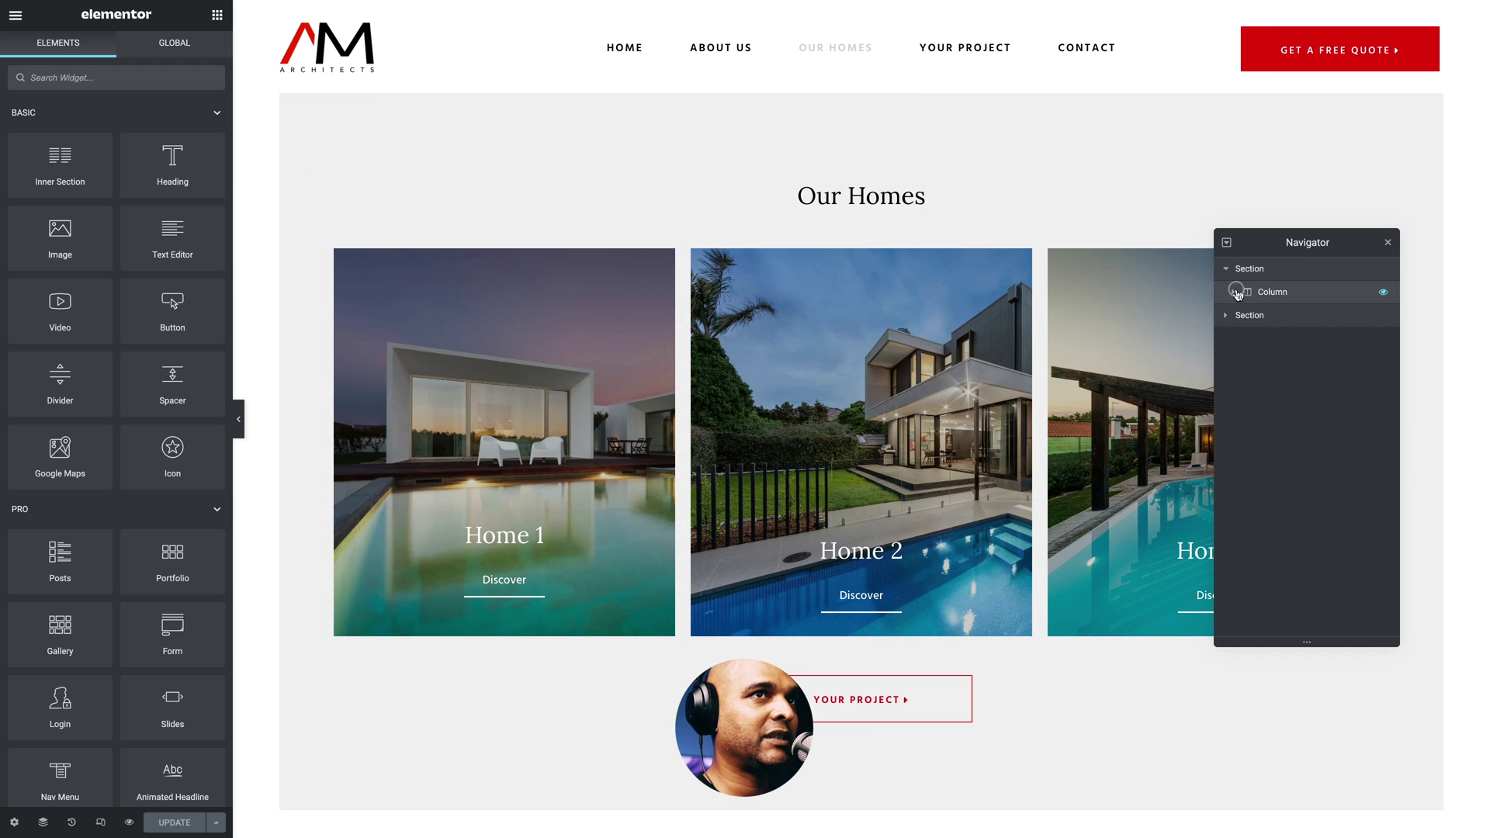
{"action": "left_click", "coordinate": [1242, 291]}
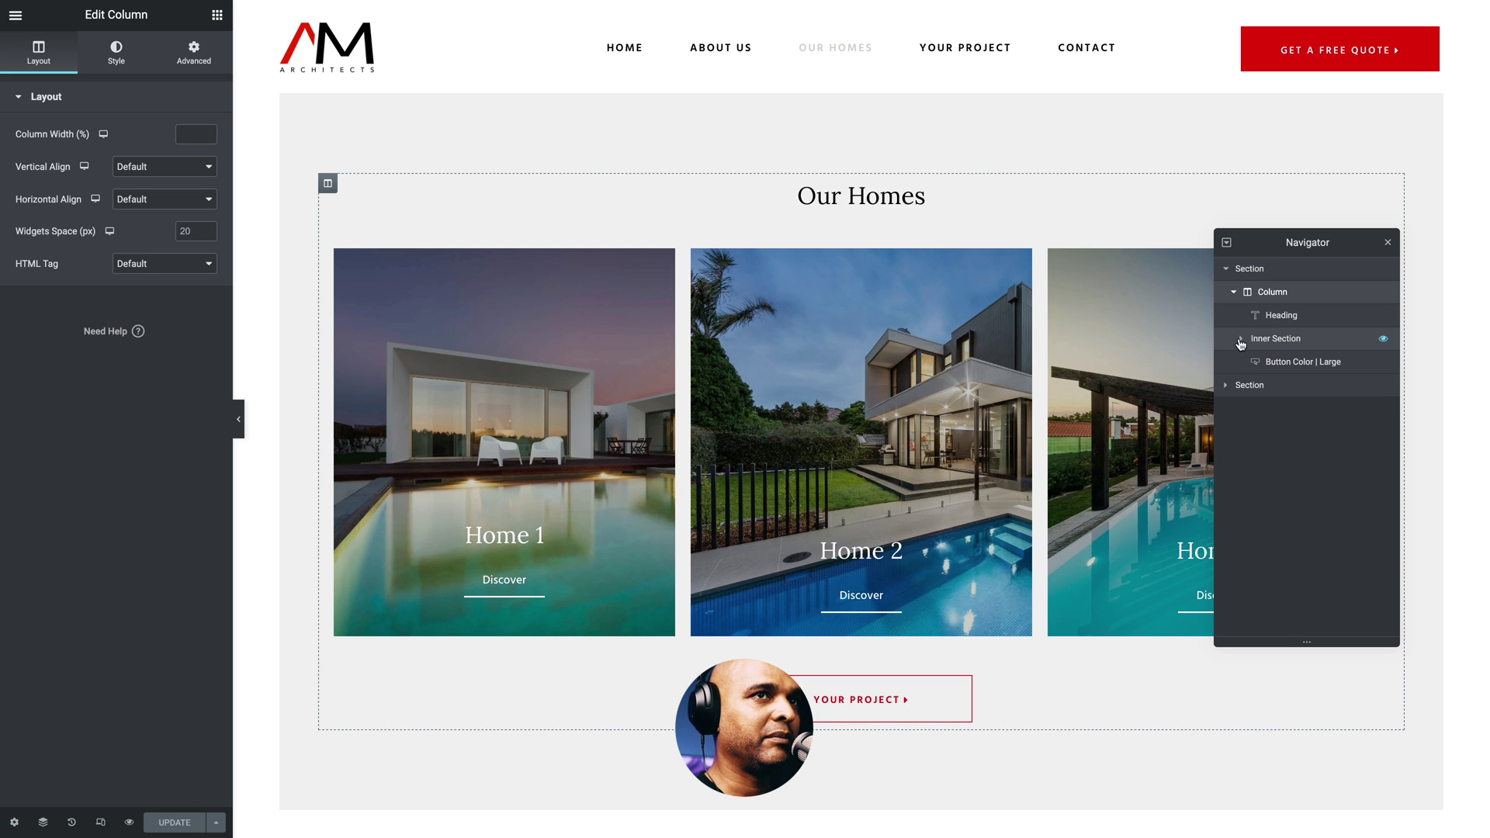
{"action": "left_click", "coordinate": [1240, 340]}
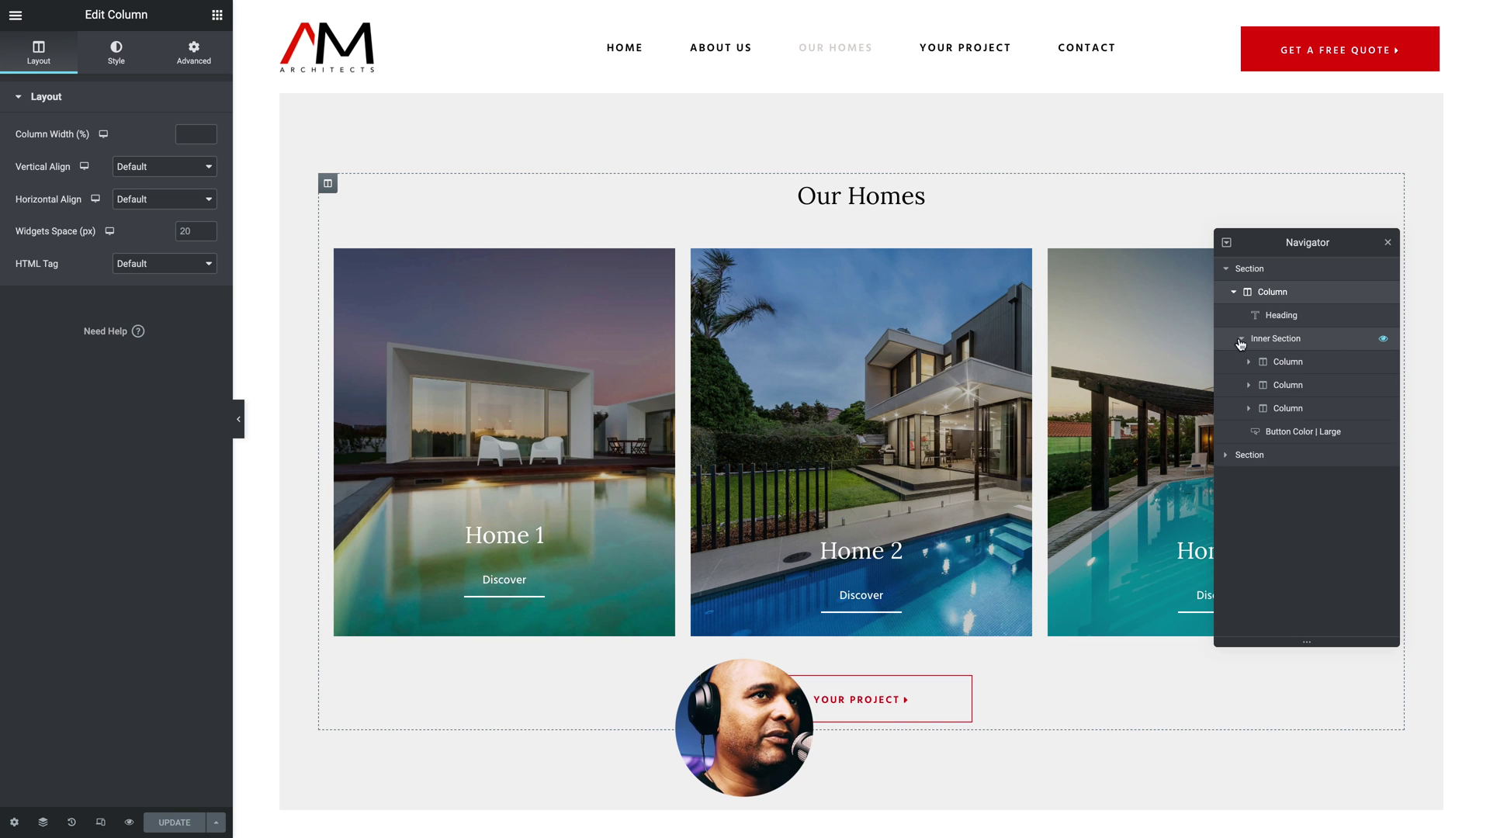
Select the first inner column in the Navigator, check its CSS classes and expand it to examine its child elements.
{"action": "left_click", "coordinate": [1283, 363]}
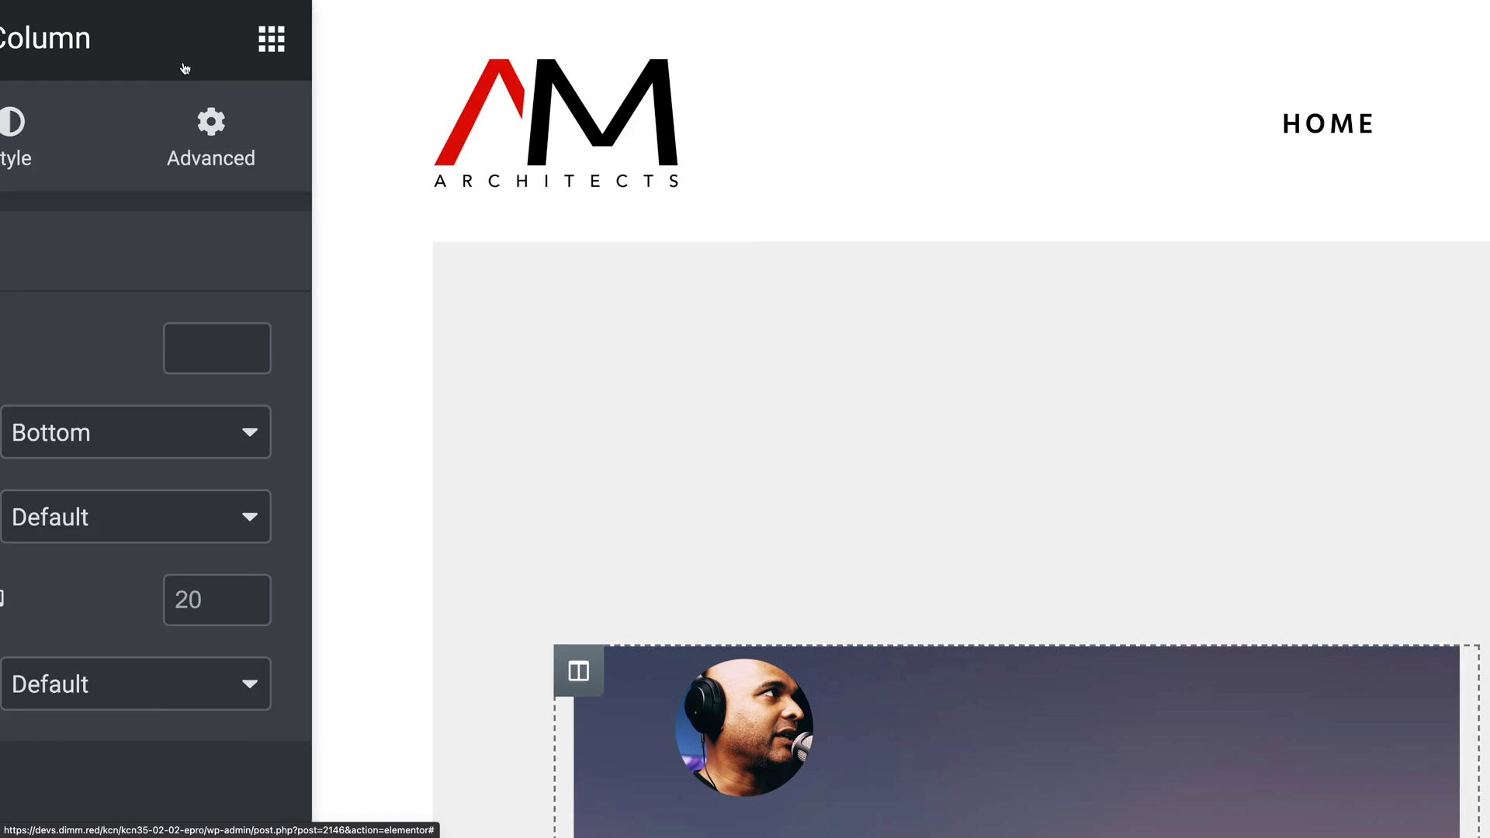
{"action": "left_click", "coordinate": [190, 61]}
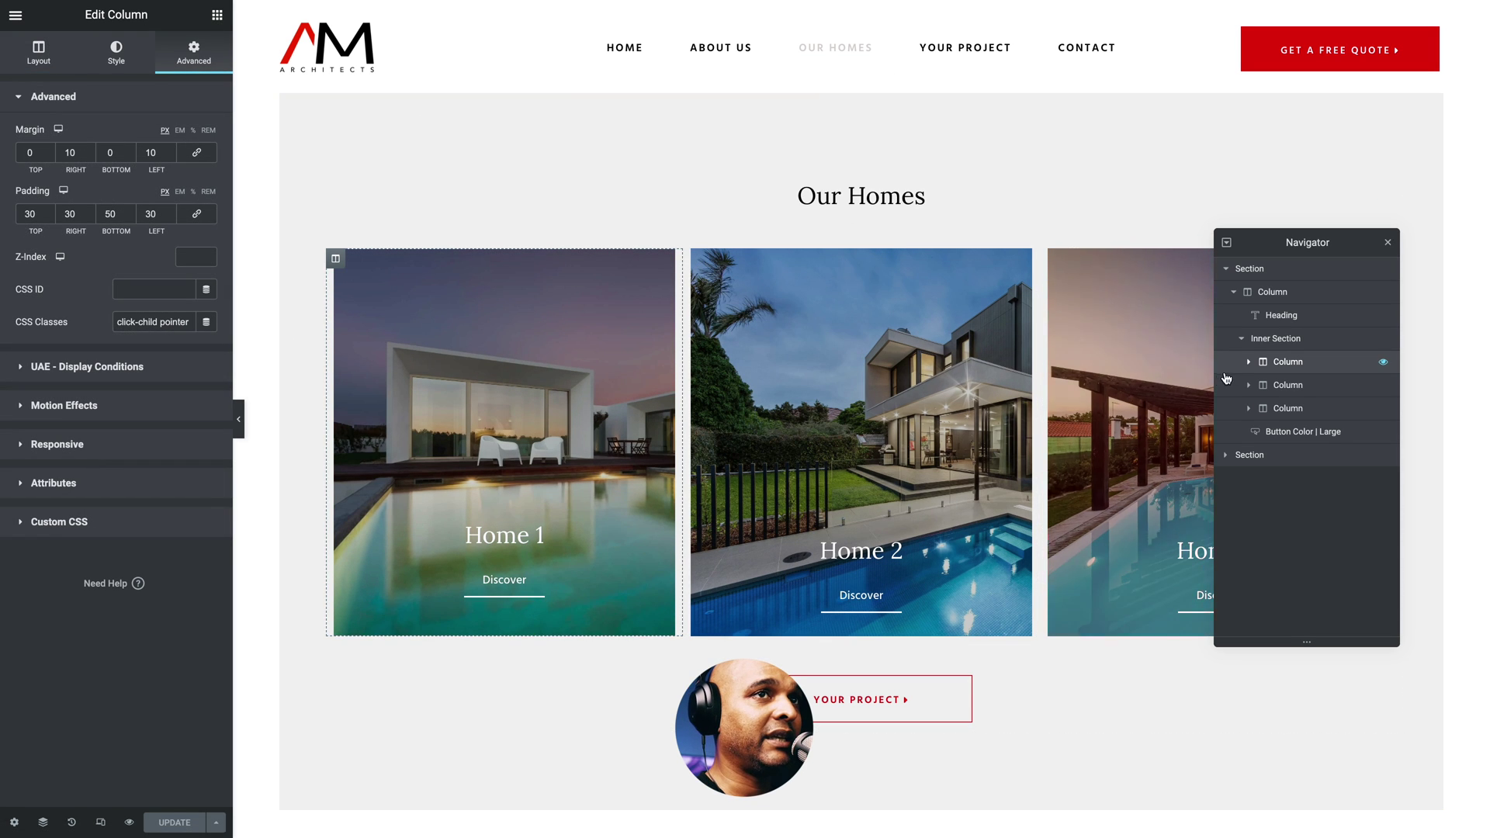
{"action": "left_click", "coordinate": [1249, 362]}
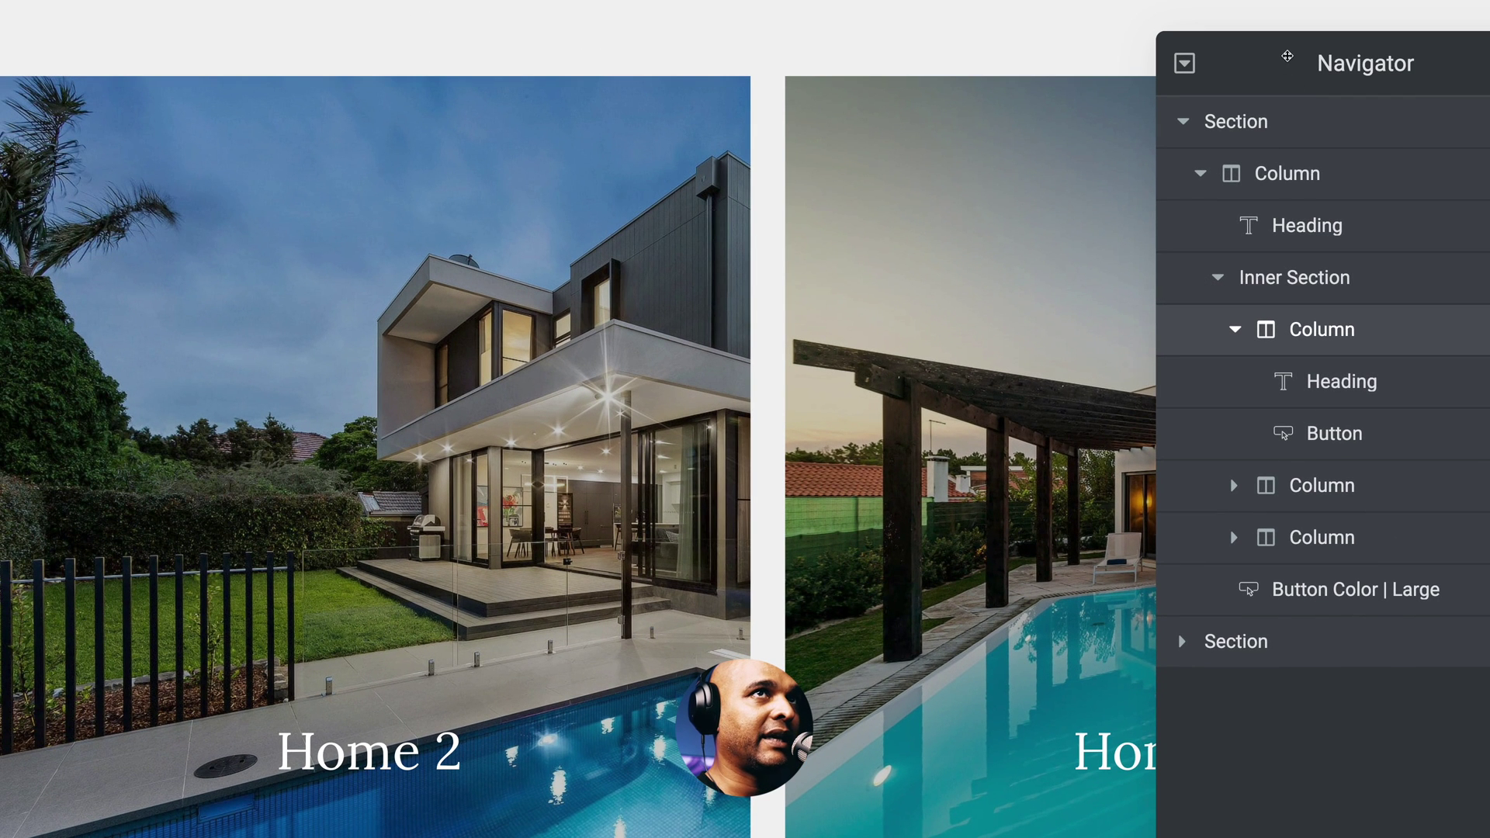
{"action": "left_click_drag", "start_coordinate": [1287, 56], "coordinate": [1178, 47]}
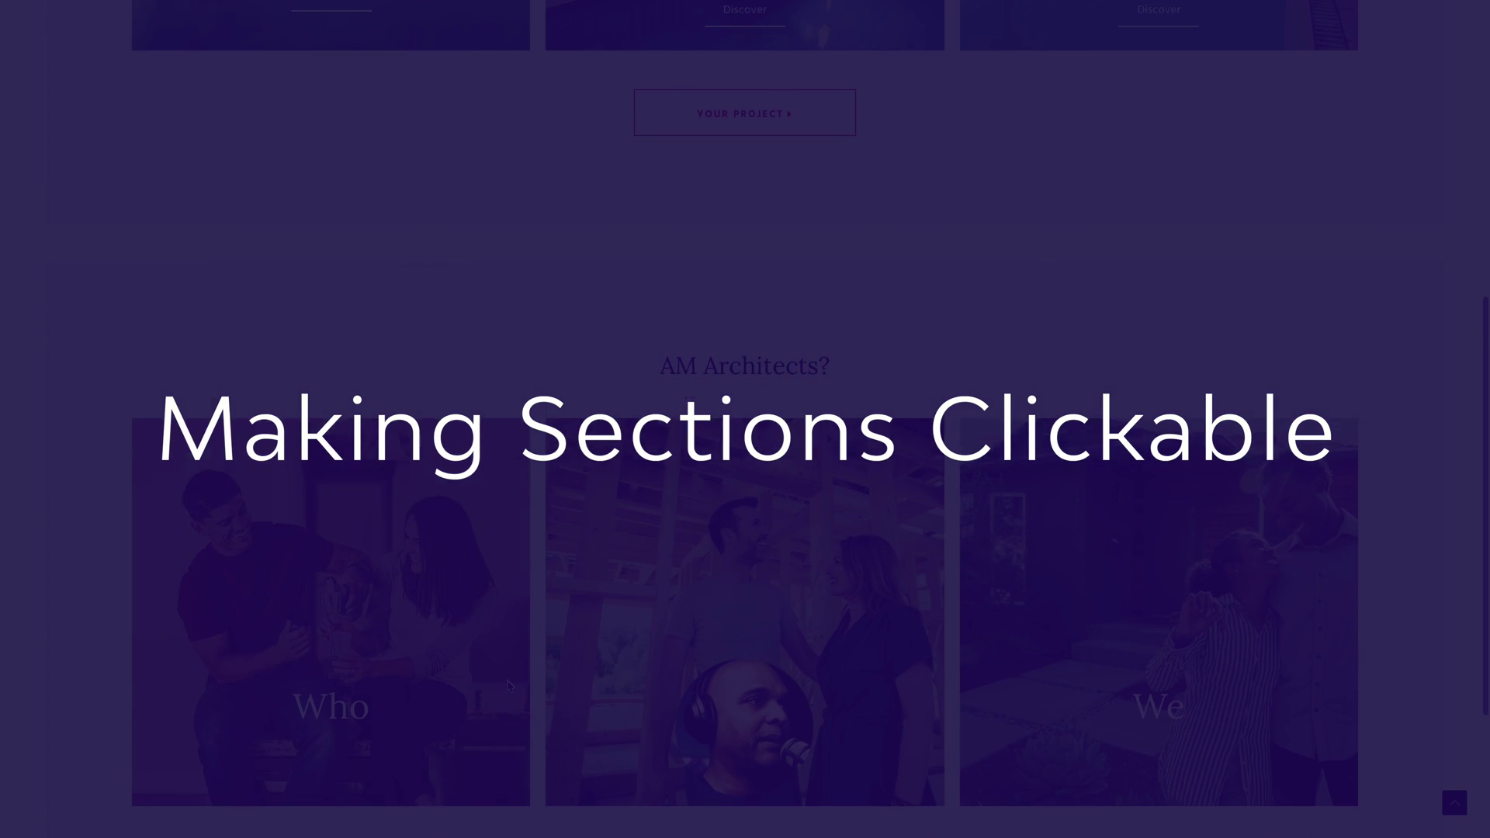
Examine the settings of the "AM Architects?" section, its inner section and the "Are" heading, including the heading's link.
{"action": "scroll", "coordinate": [508, 686], "scroll_direction": "down", "scroll_amount": 2}
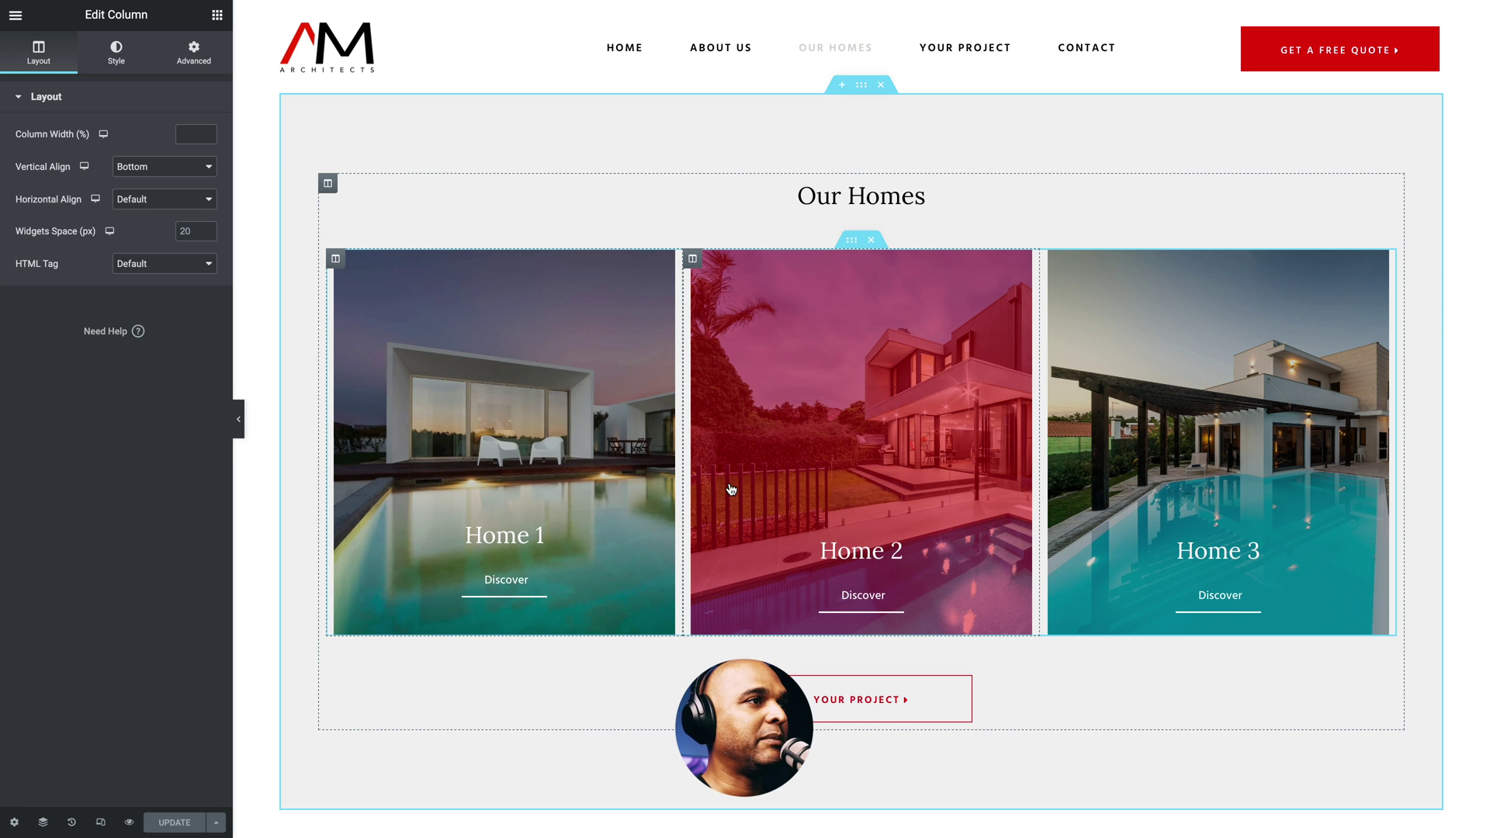
{"action": "scroll", "coordinate": [730, 485], "scroll_direction": "down", "scroll_amount": 8}
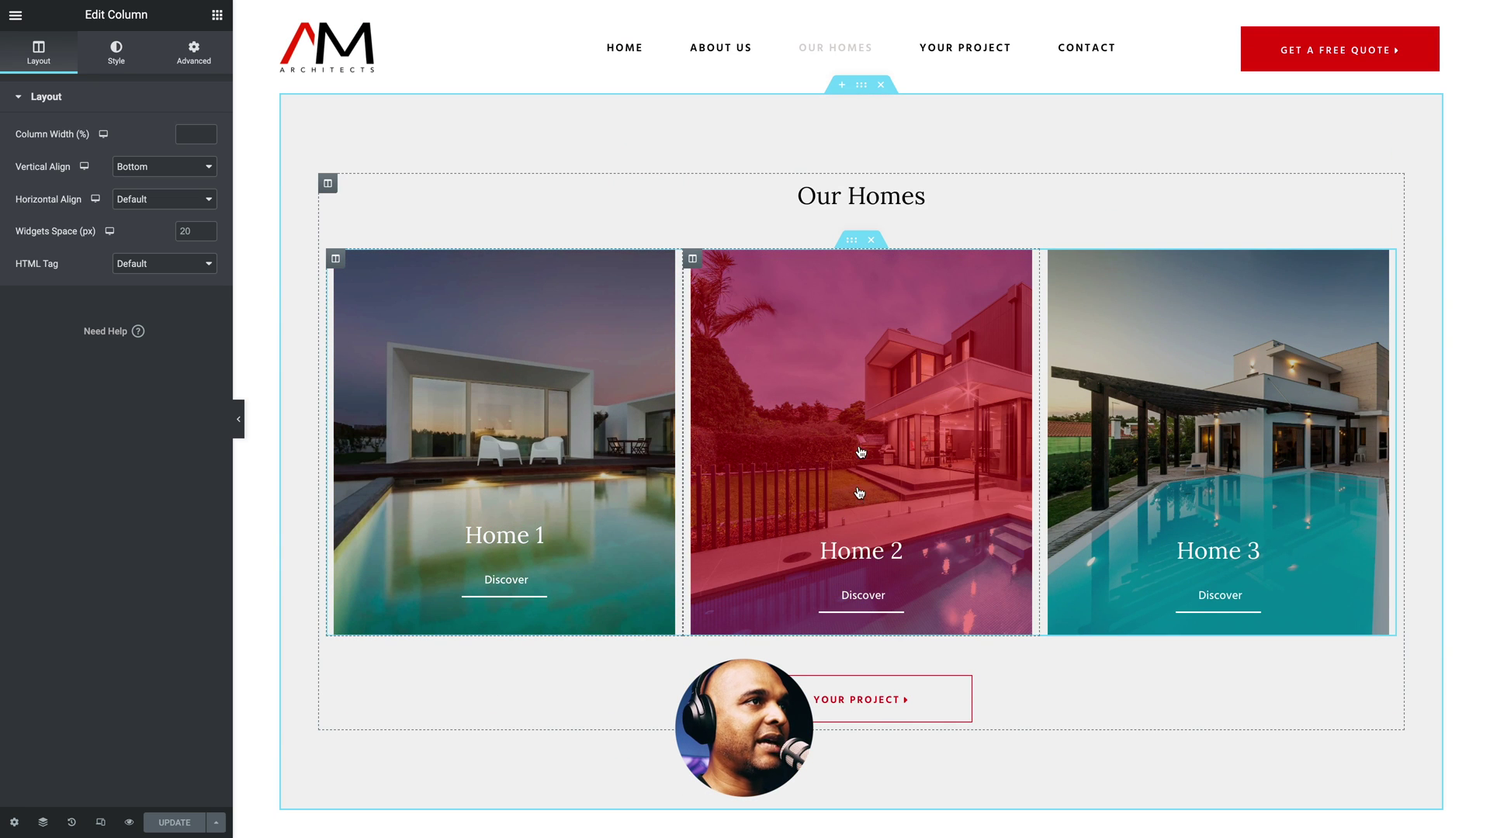
{"action": "scroll", "coordinate": [730, 530], "scroll_direction": "down", "scroll_amount": 8}
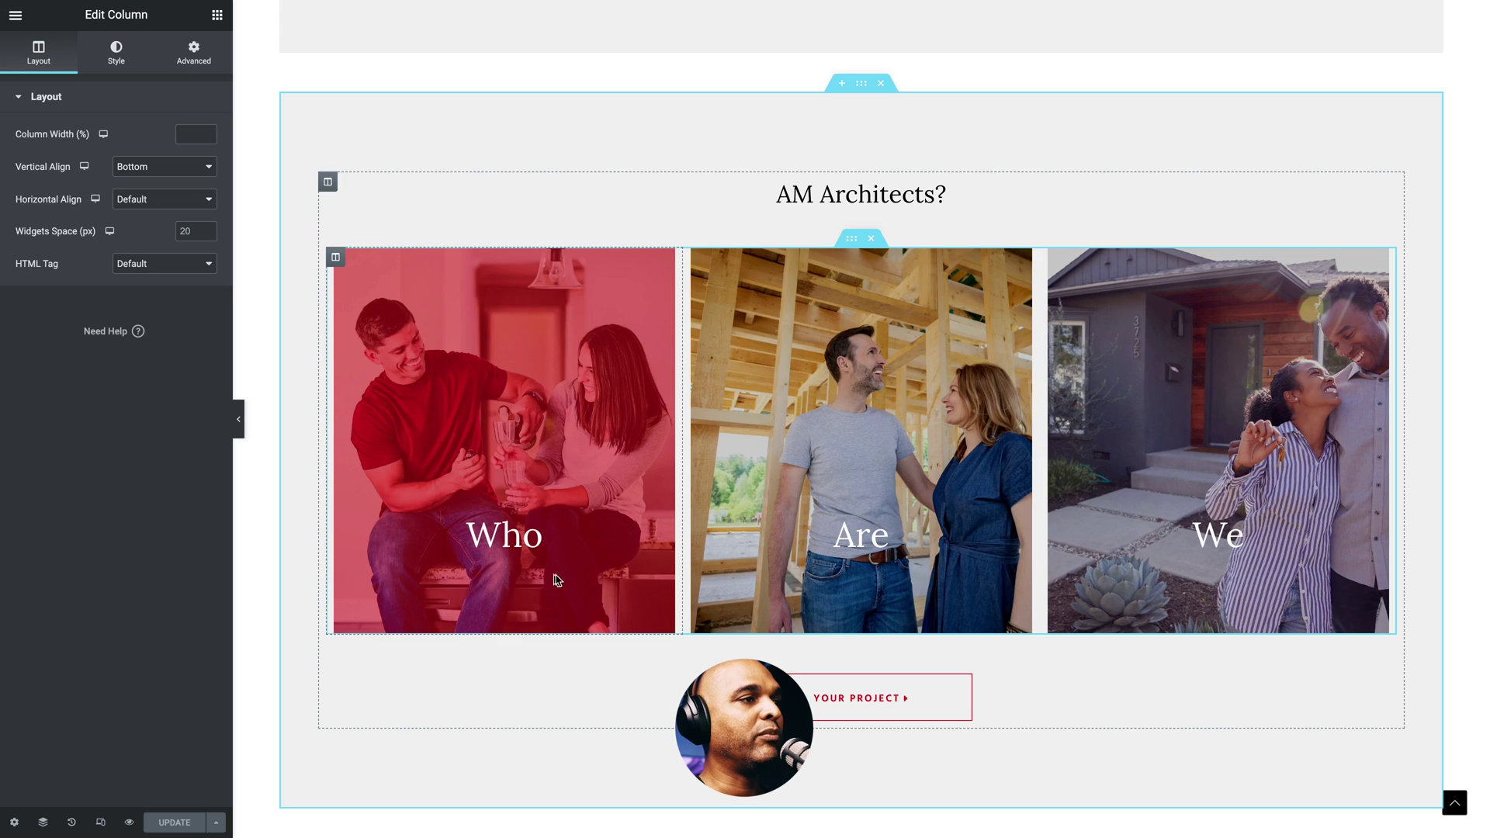
{"action": "left_click", "coordinate": [1389, 648]}
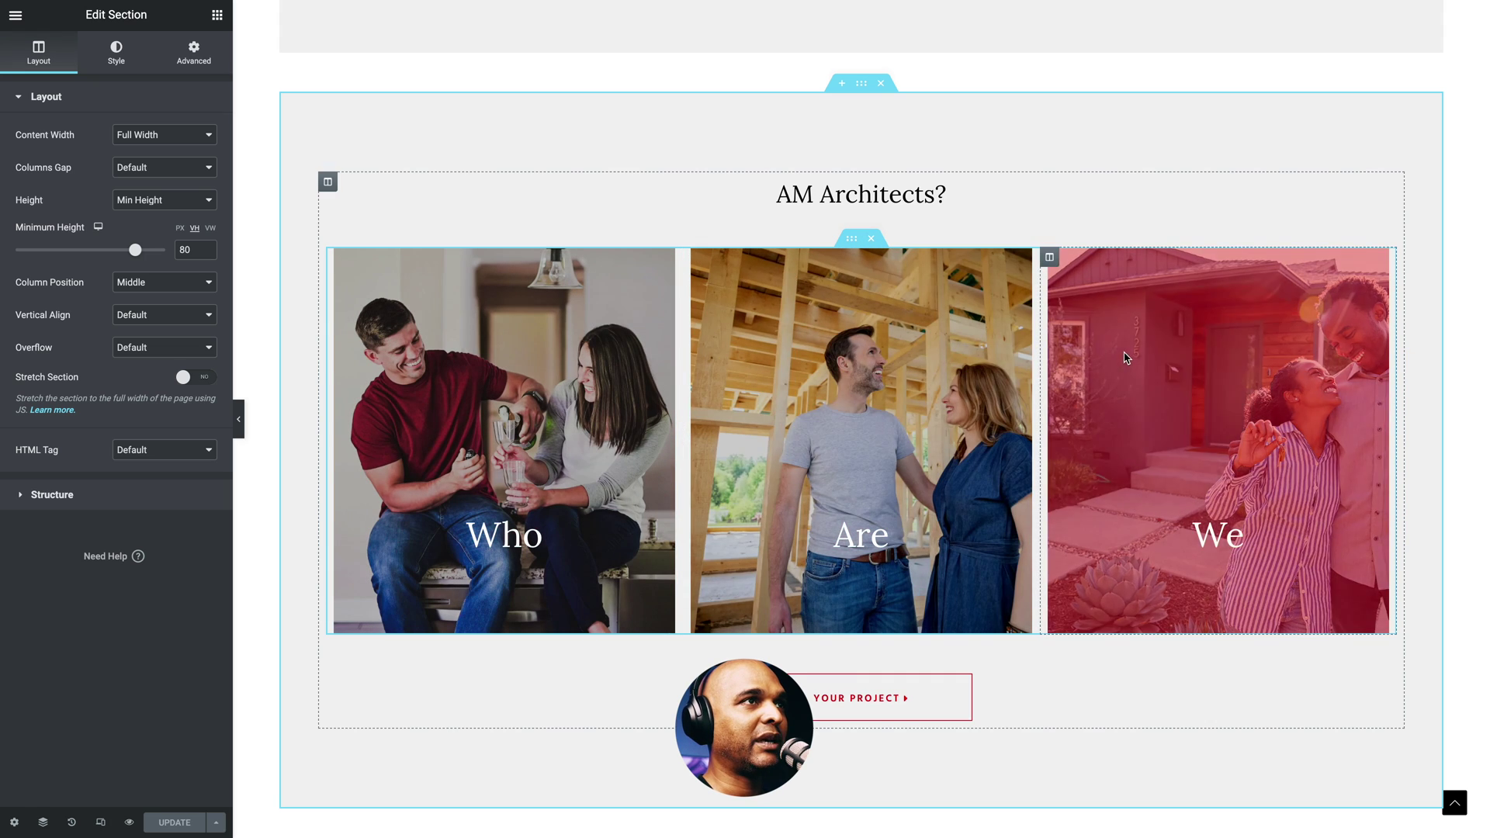
{"action": "left_click", "coordinate": [852, 238]}
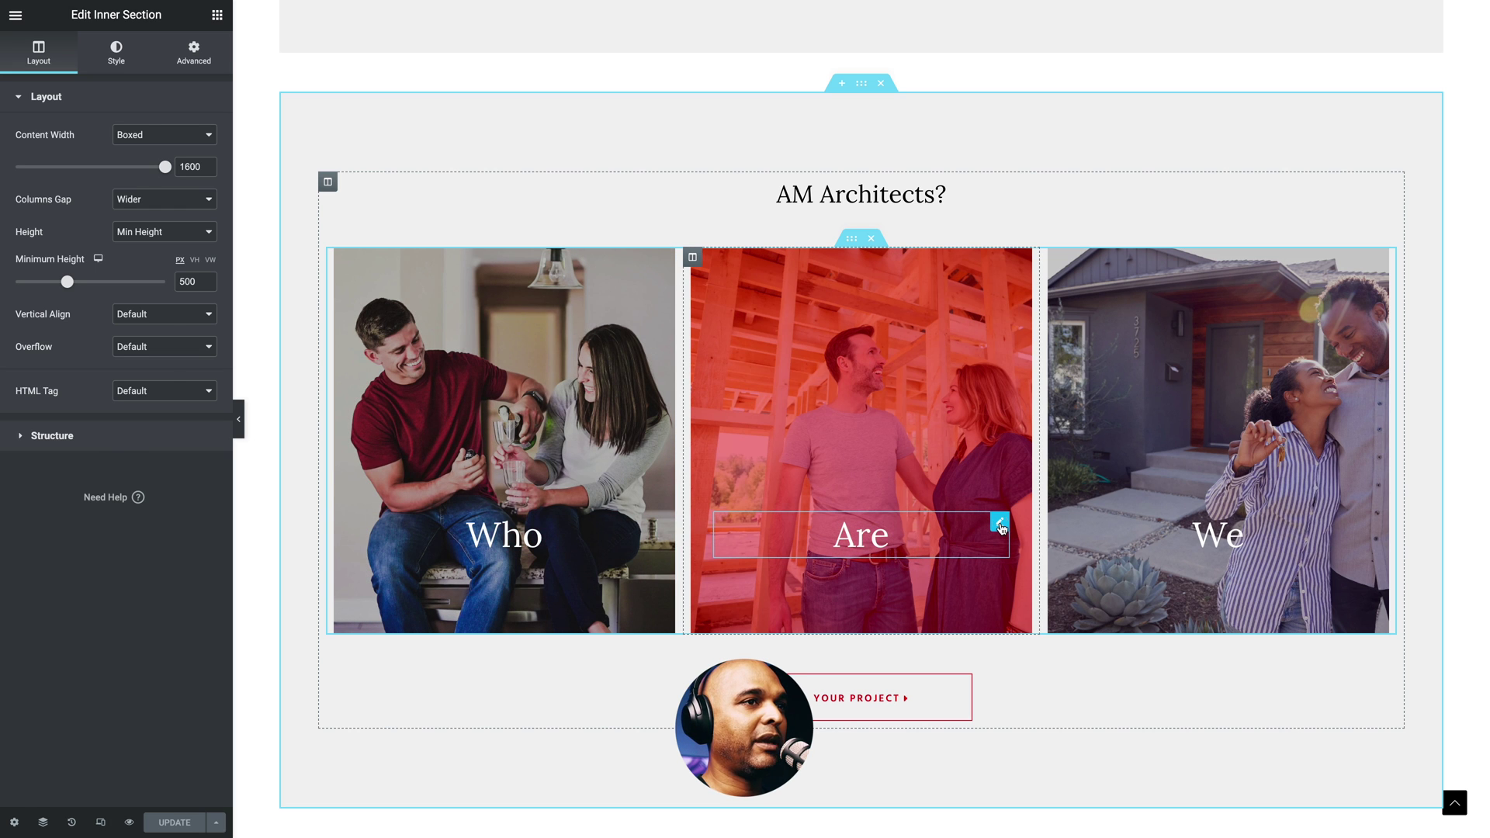
{"action": "left_click", "coordinate": [1000, 528]}
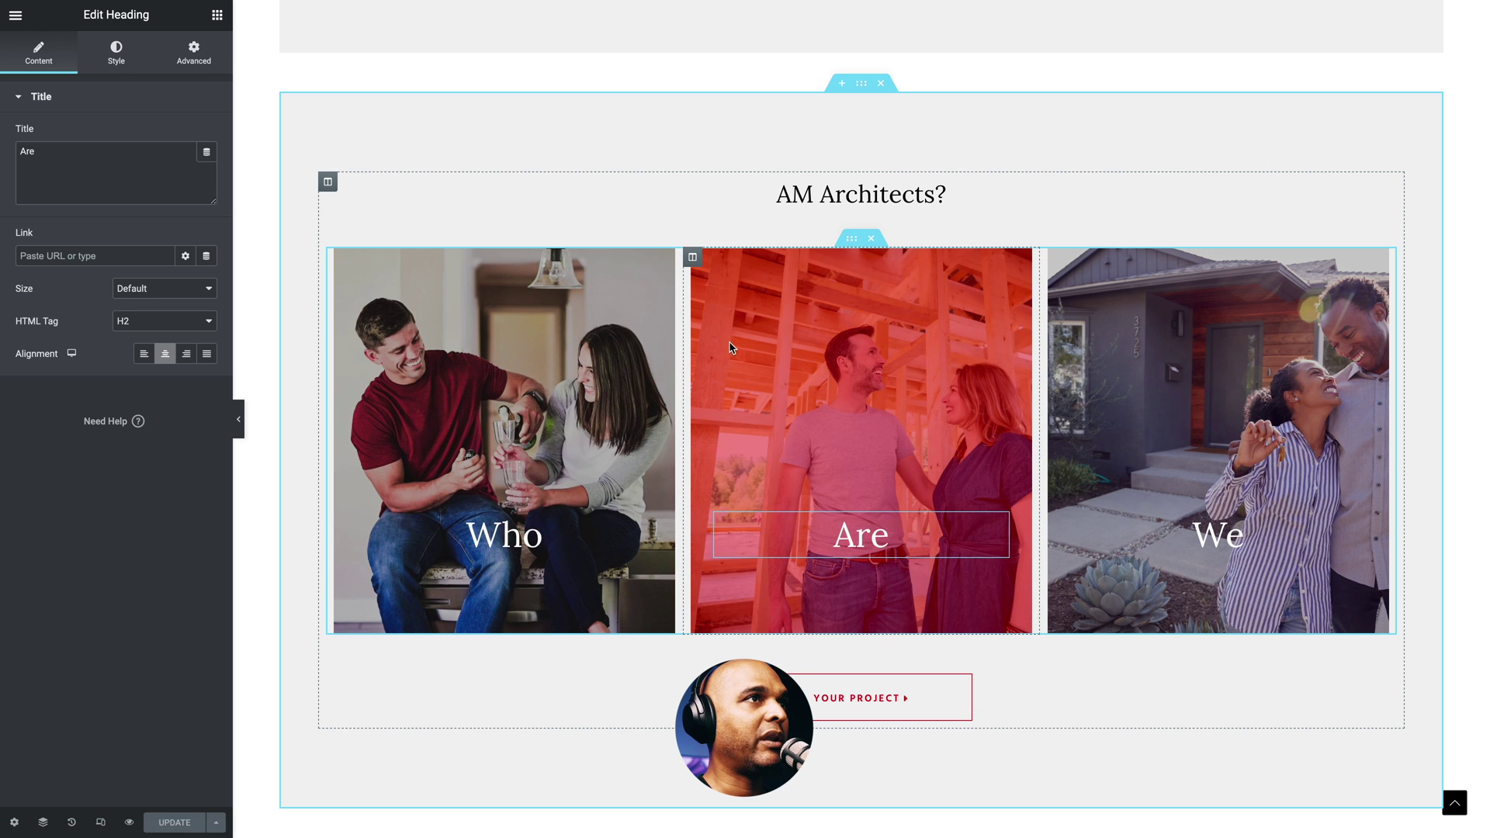
Assign the CSS classes "click-child pointer" to the inner section holding the Who, Are and We columns and update the page.
{"action": "left_click", "coordinate": [849, 246]}
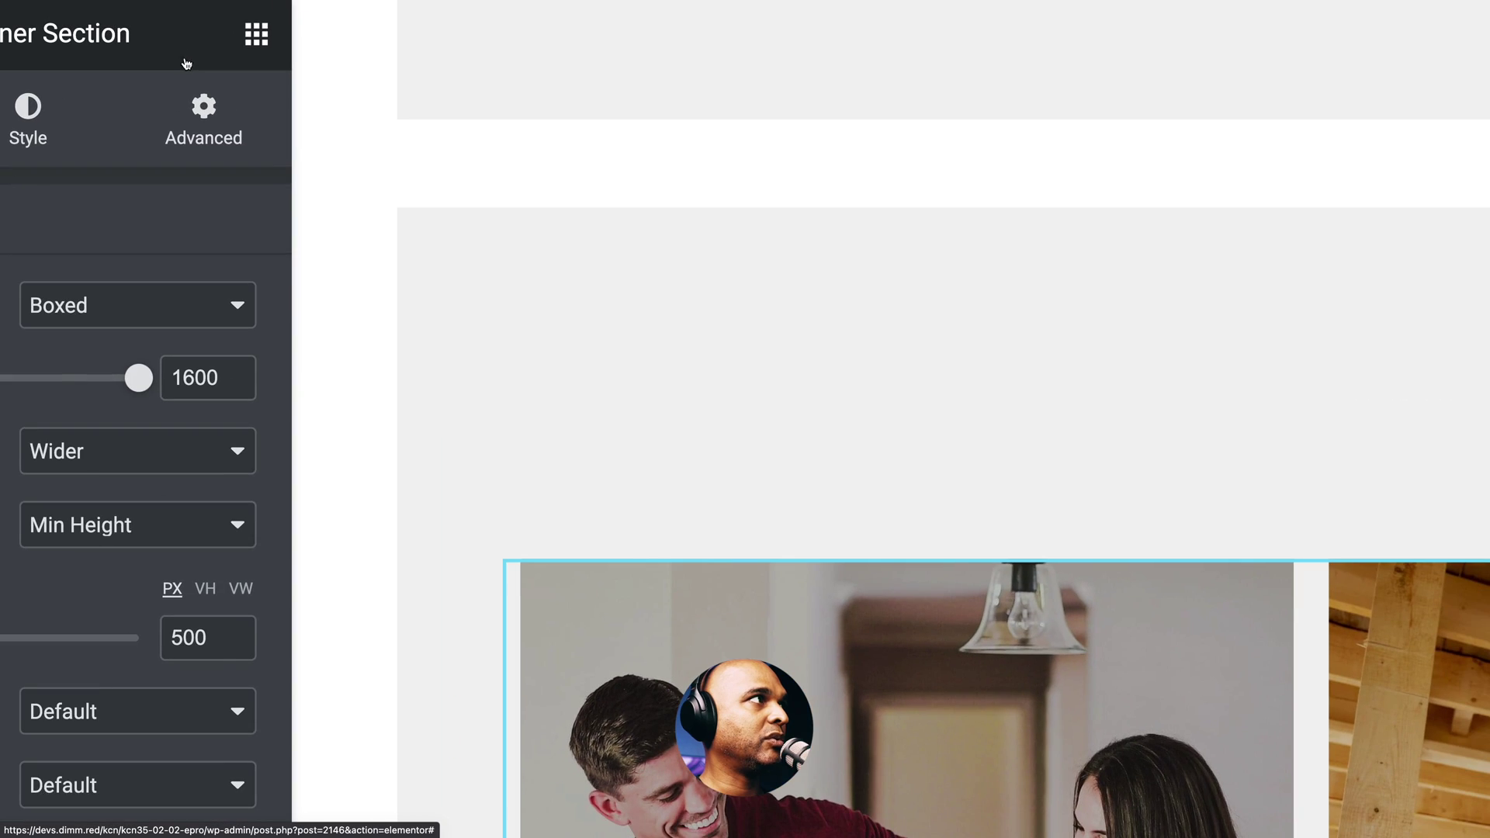
{"action": "left_click", "coordinate": [178, 115]}
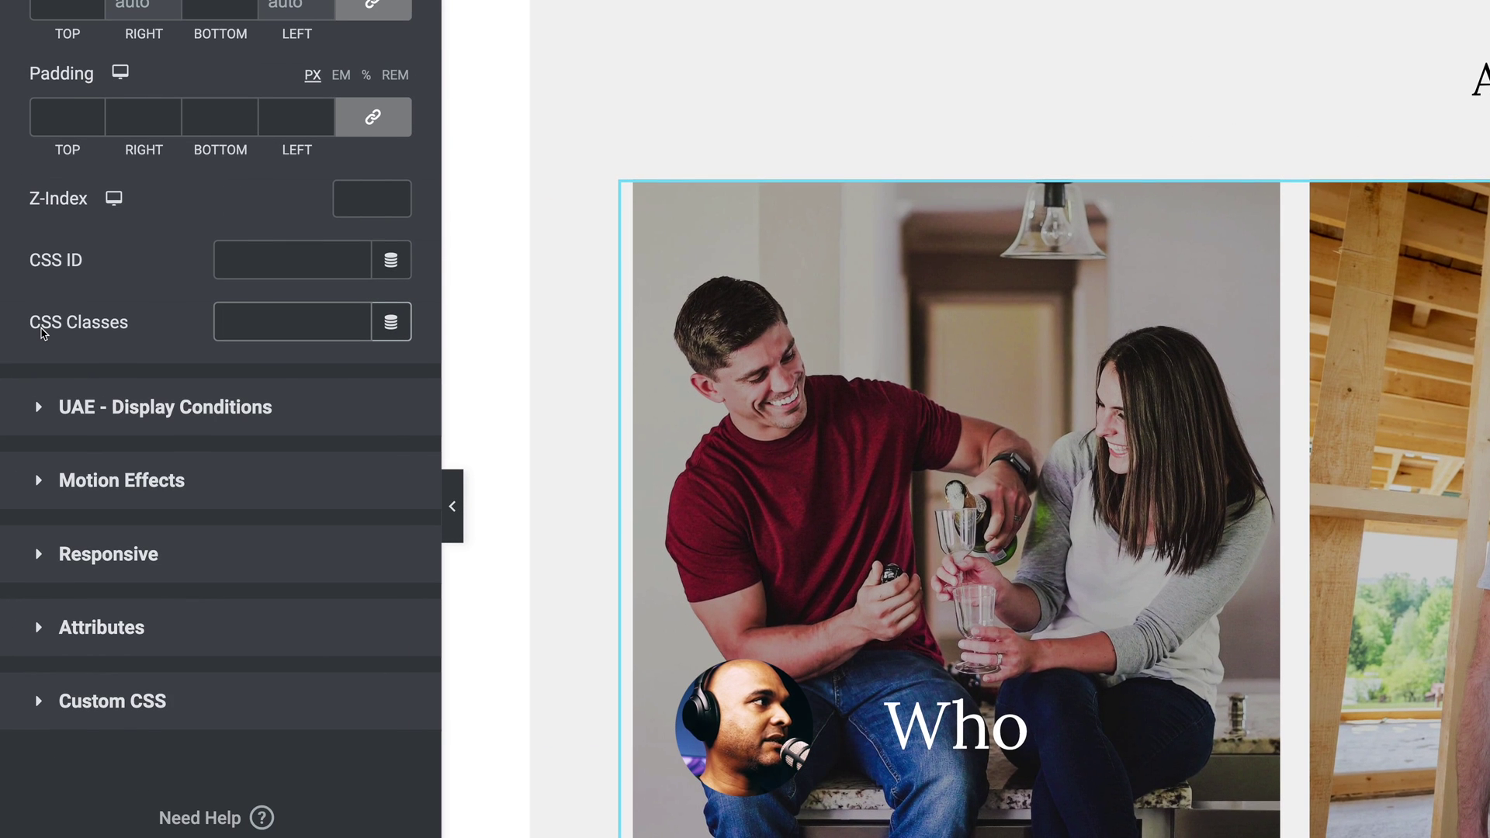
{"action": "type", "text": "click-child pointer"}
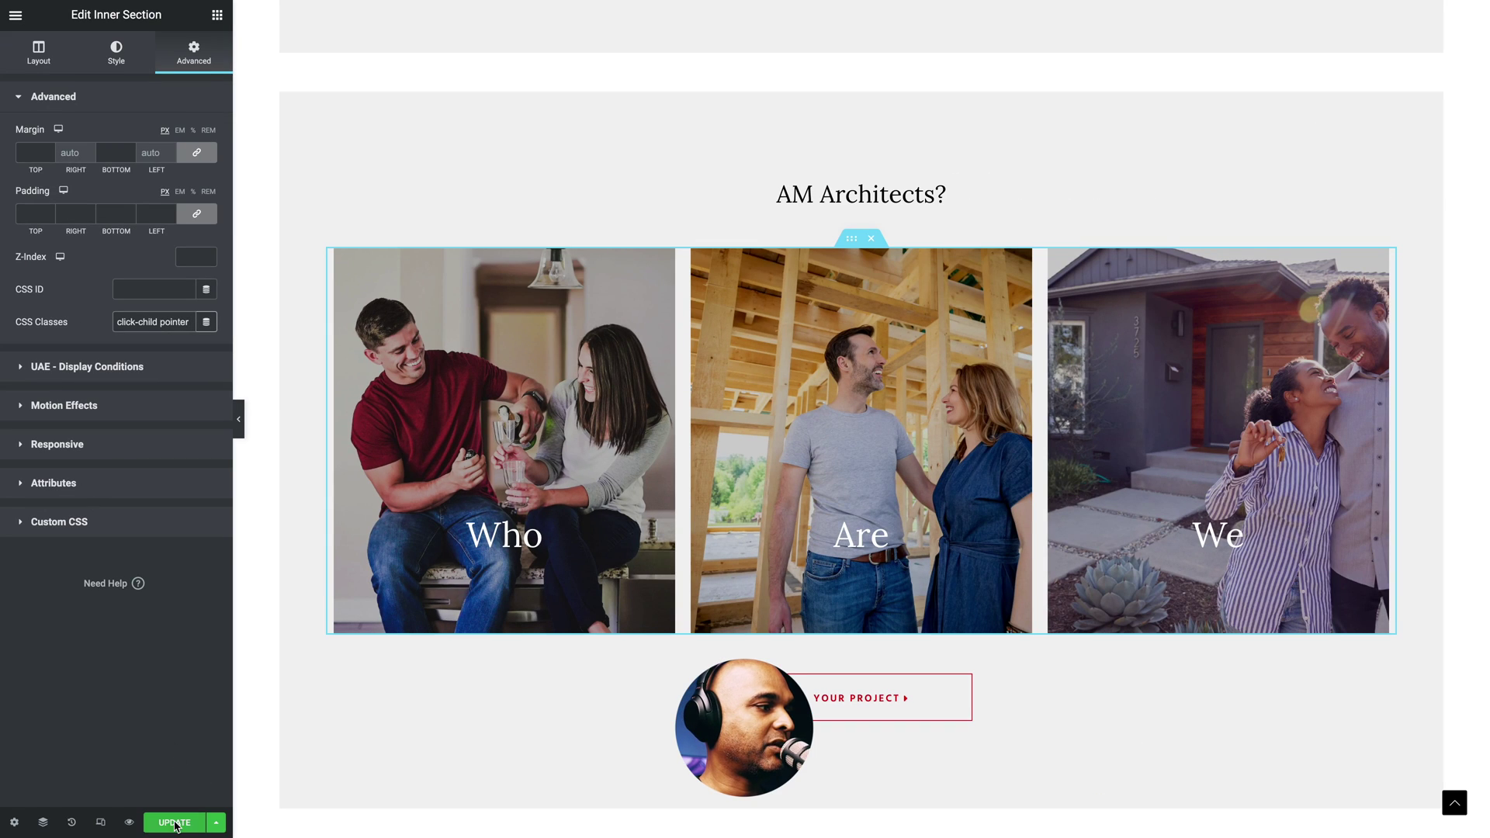
{"action": "left_click", "coordinate": [175, 823]}
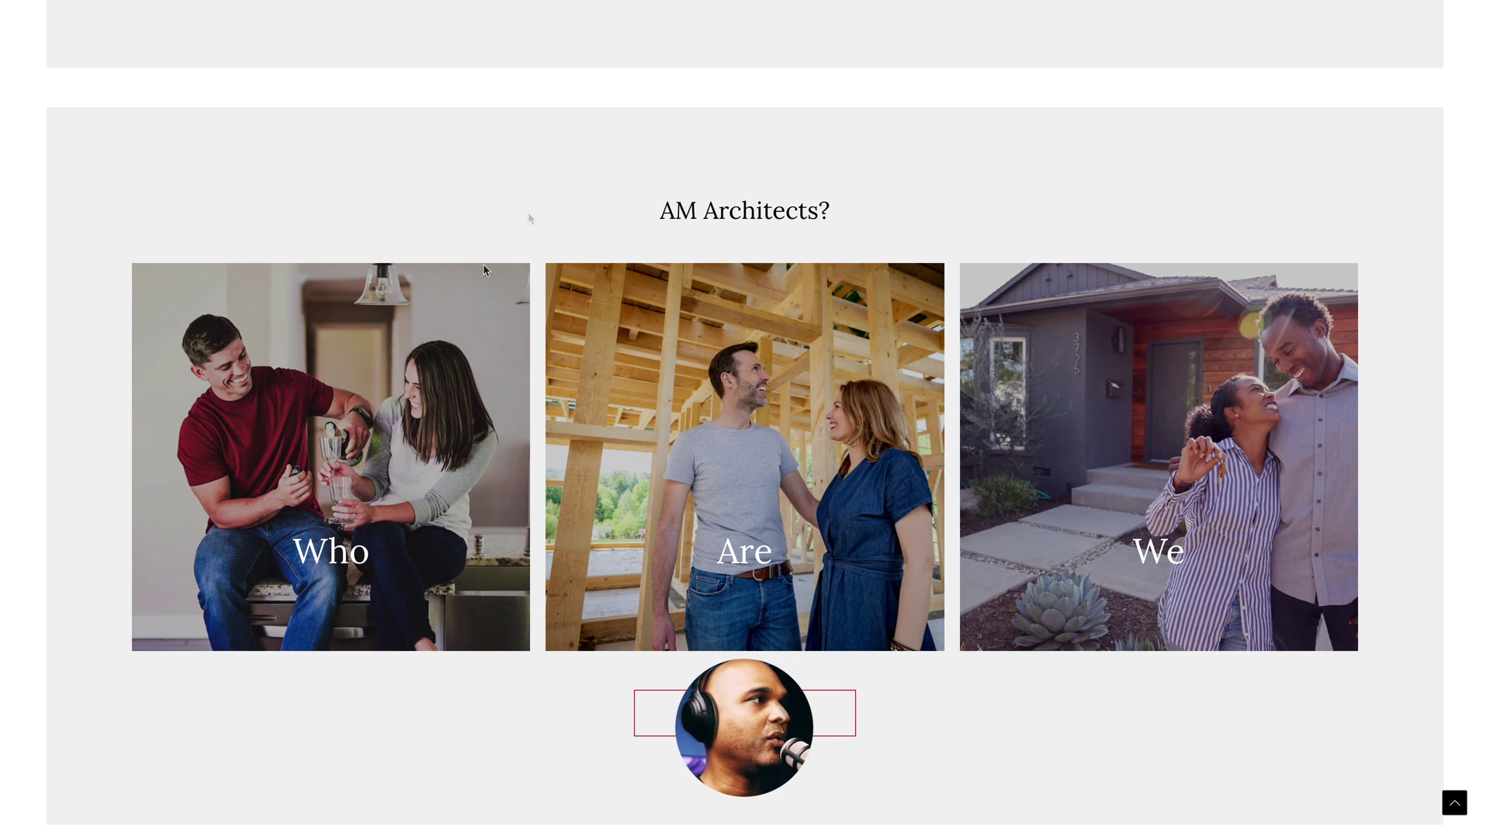
Test the Who, Are and We columns as links on the live page.
{"action": "left_click", "coordinate": [348, 421]}
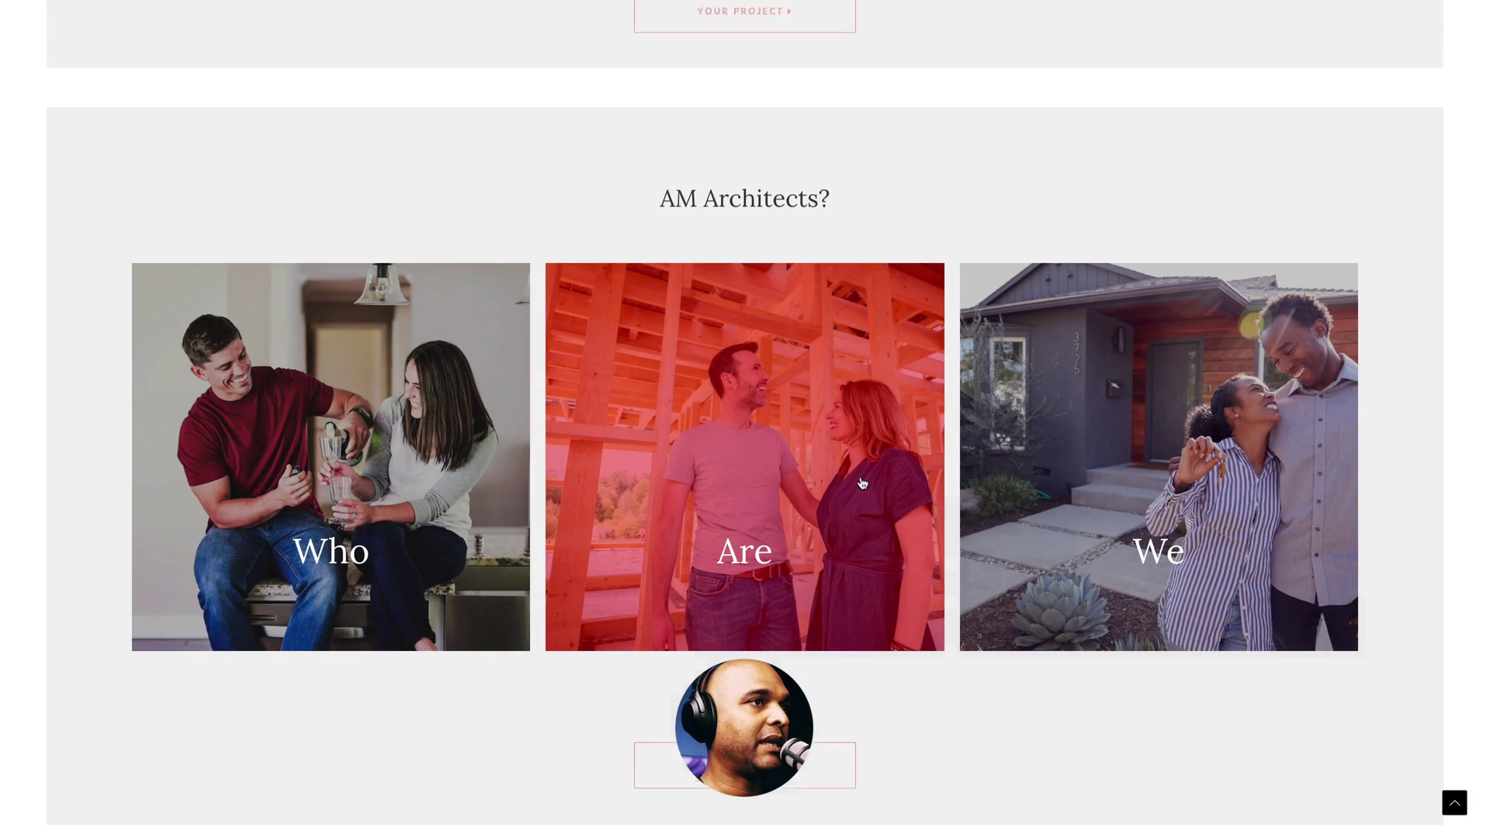
{"action": "left_click", "coordinate": [742, 443]}
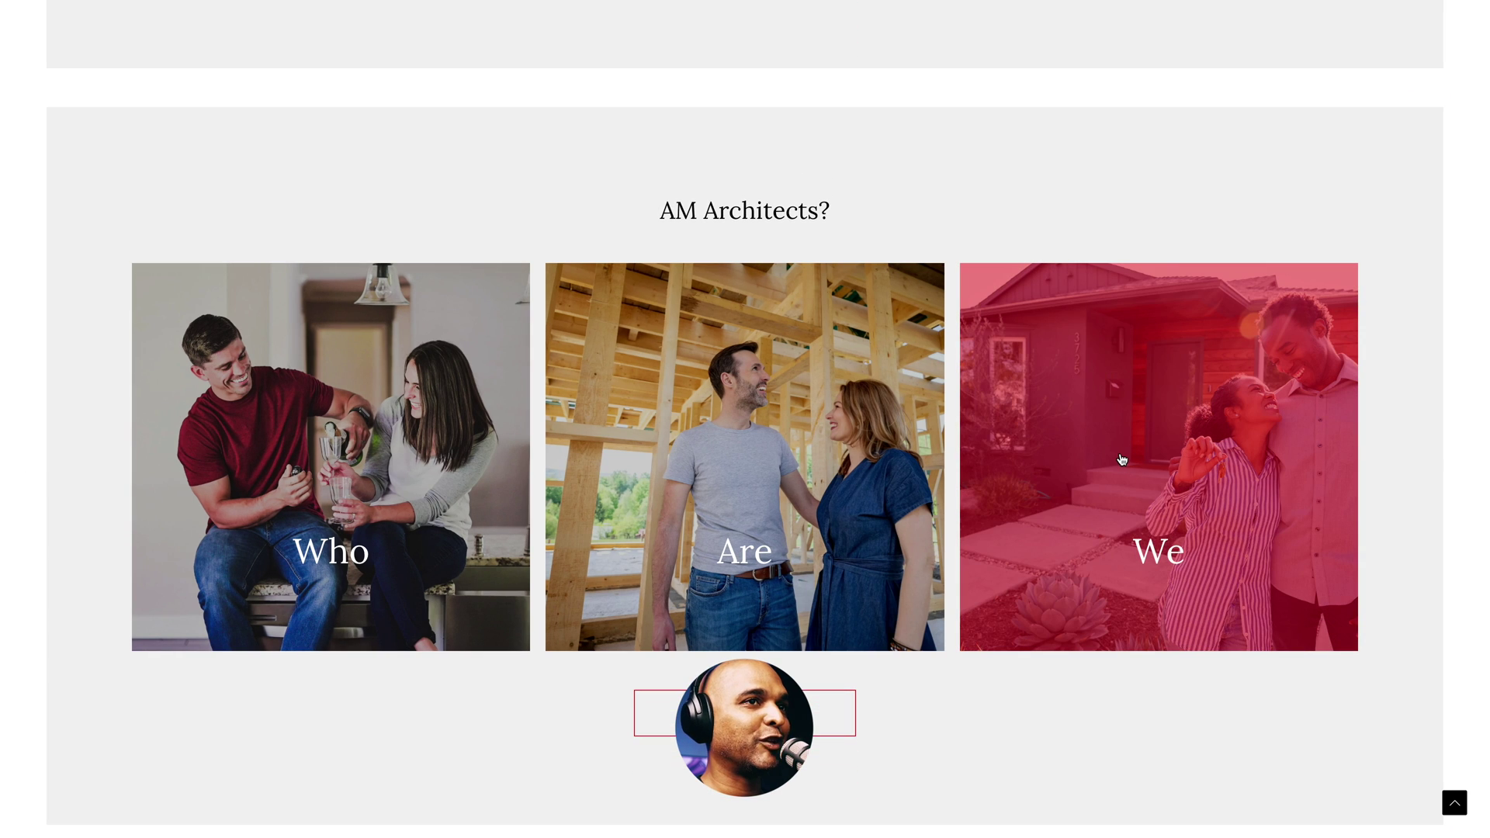
{"action": "left_click", "coordinate": [1121, 458]}
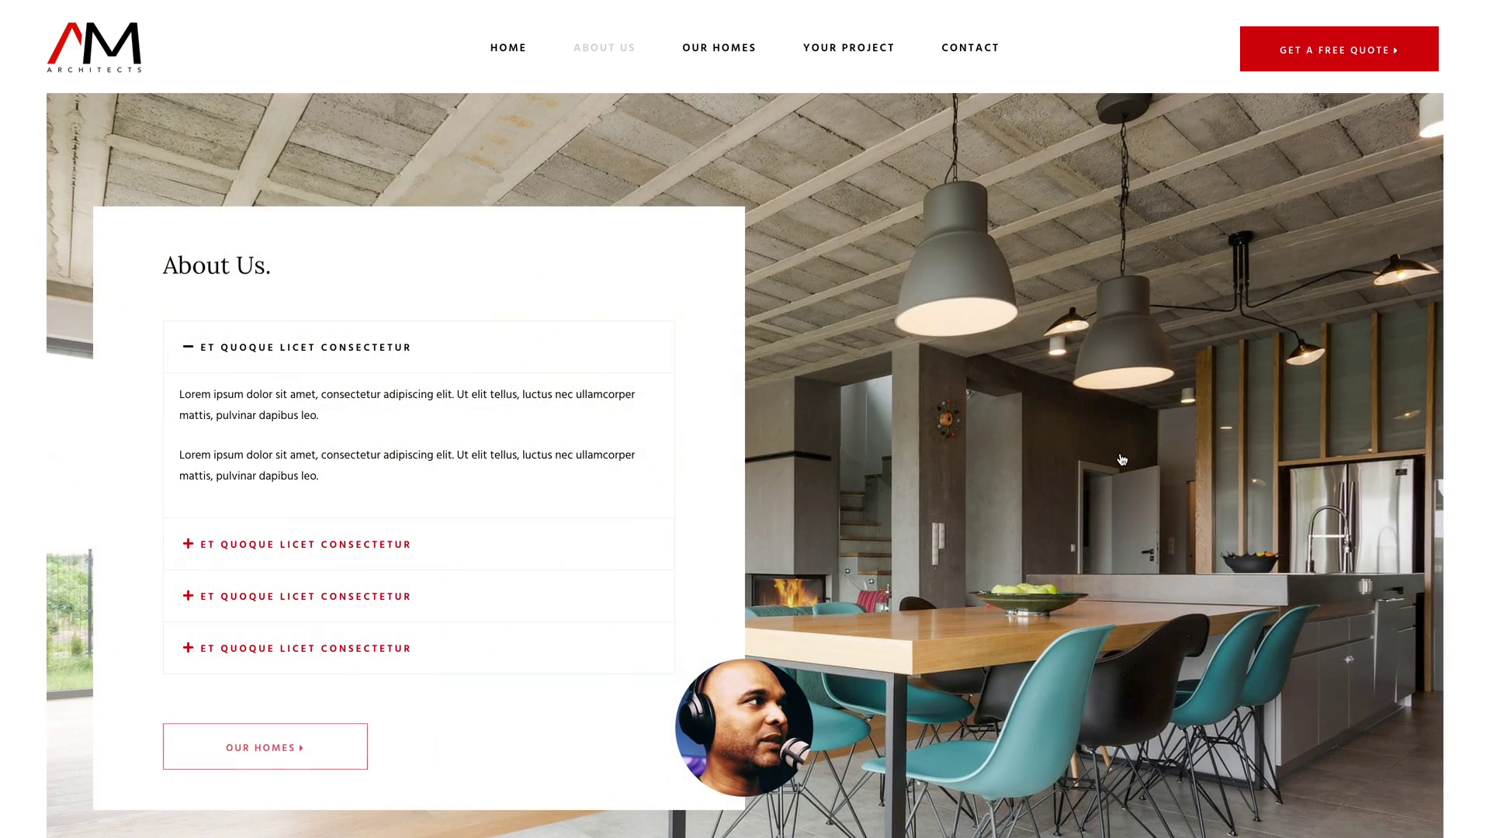